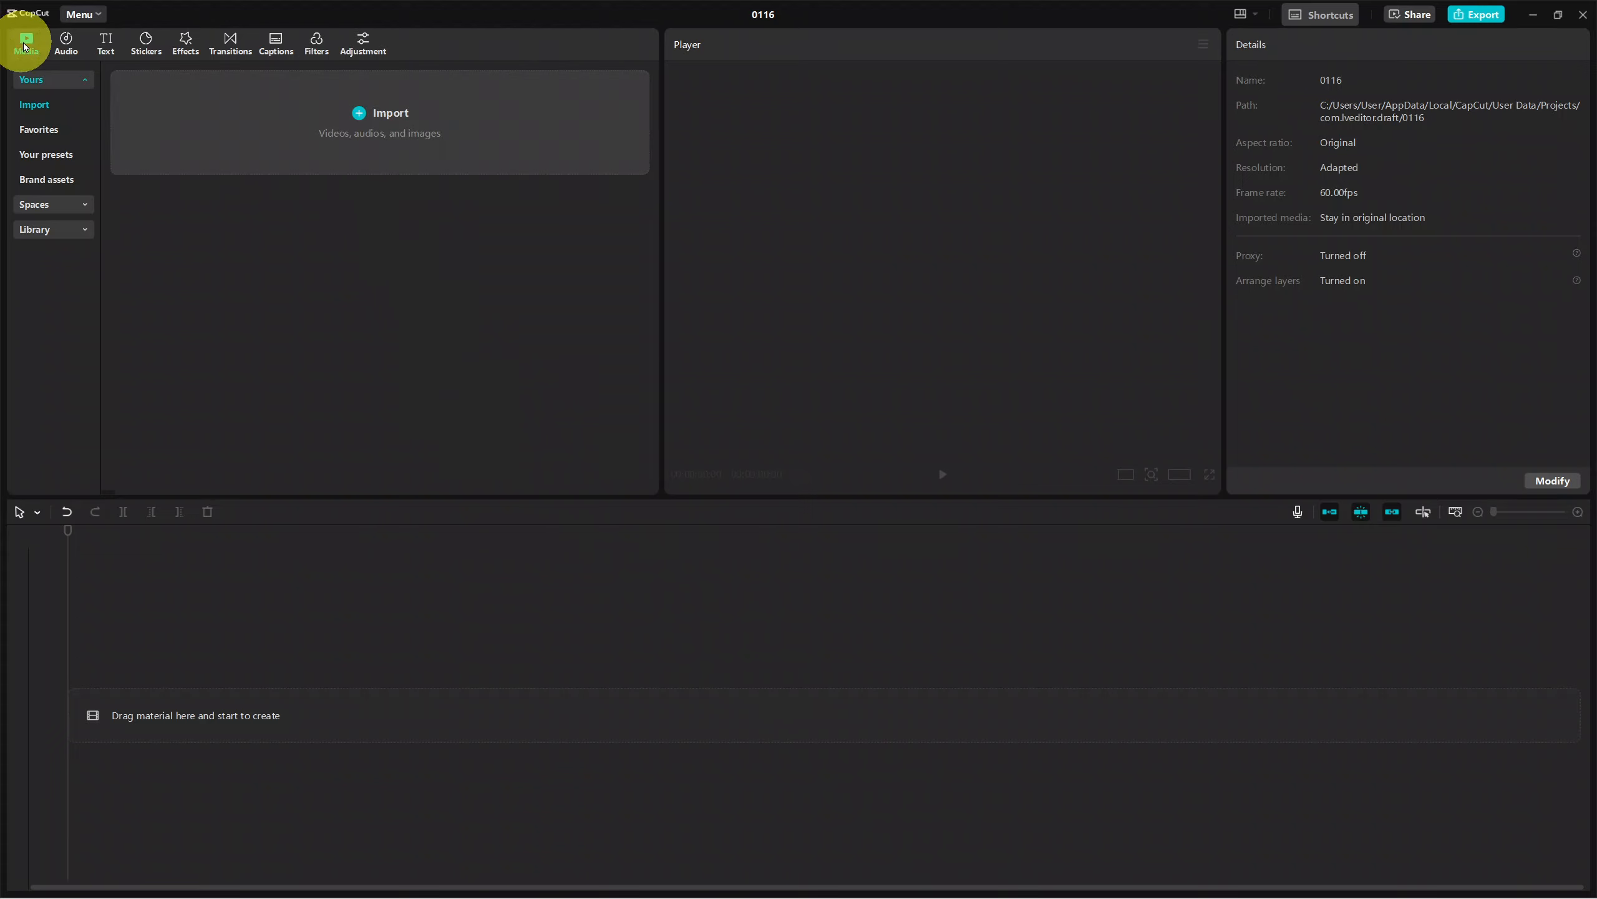
- Import the video file 206779_medium from the CapCut folder in Downloads into the project media
left_click(177, 82)
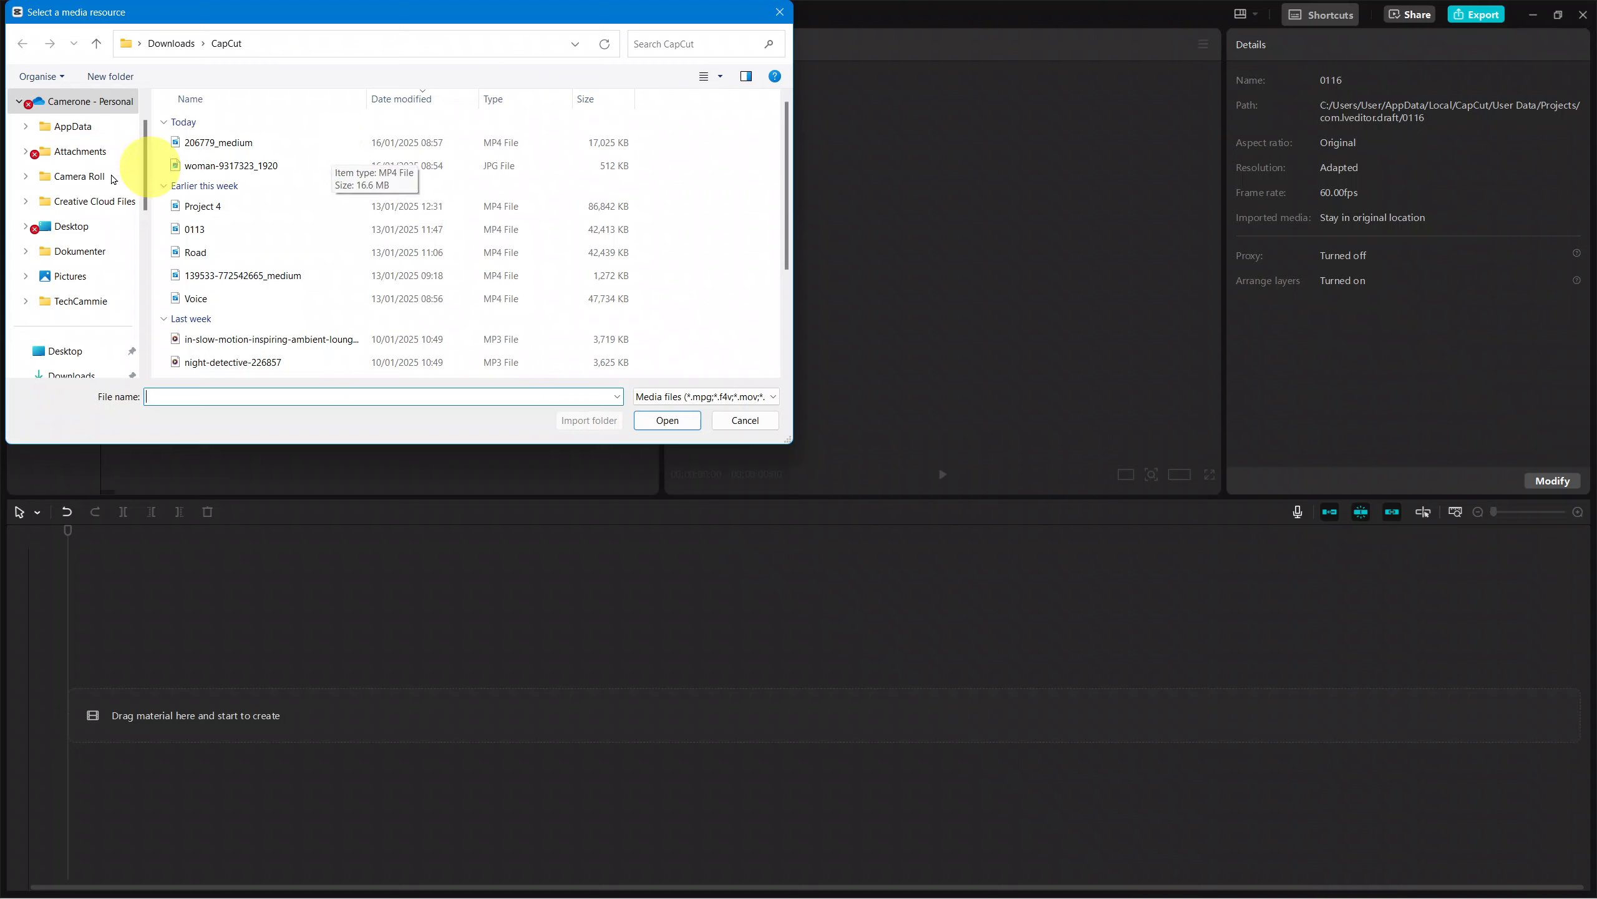
scroll(57, 245, "down", 3)
left_click(94, 155)
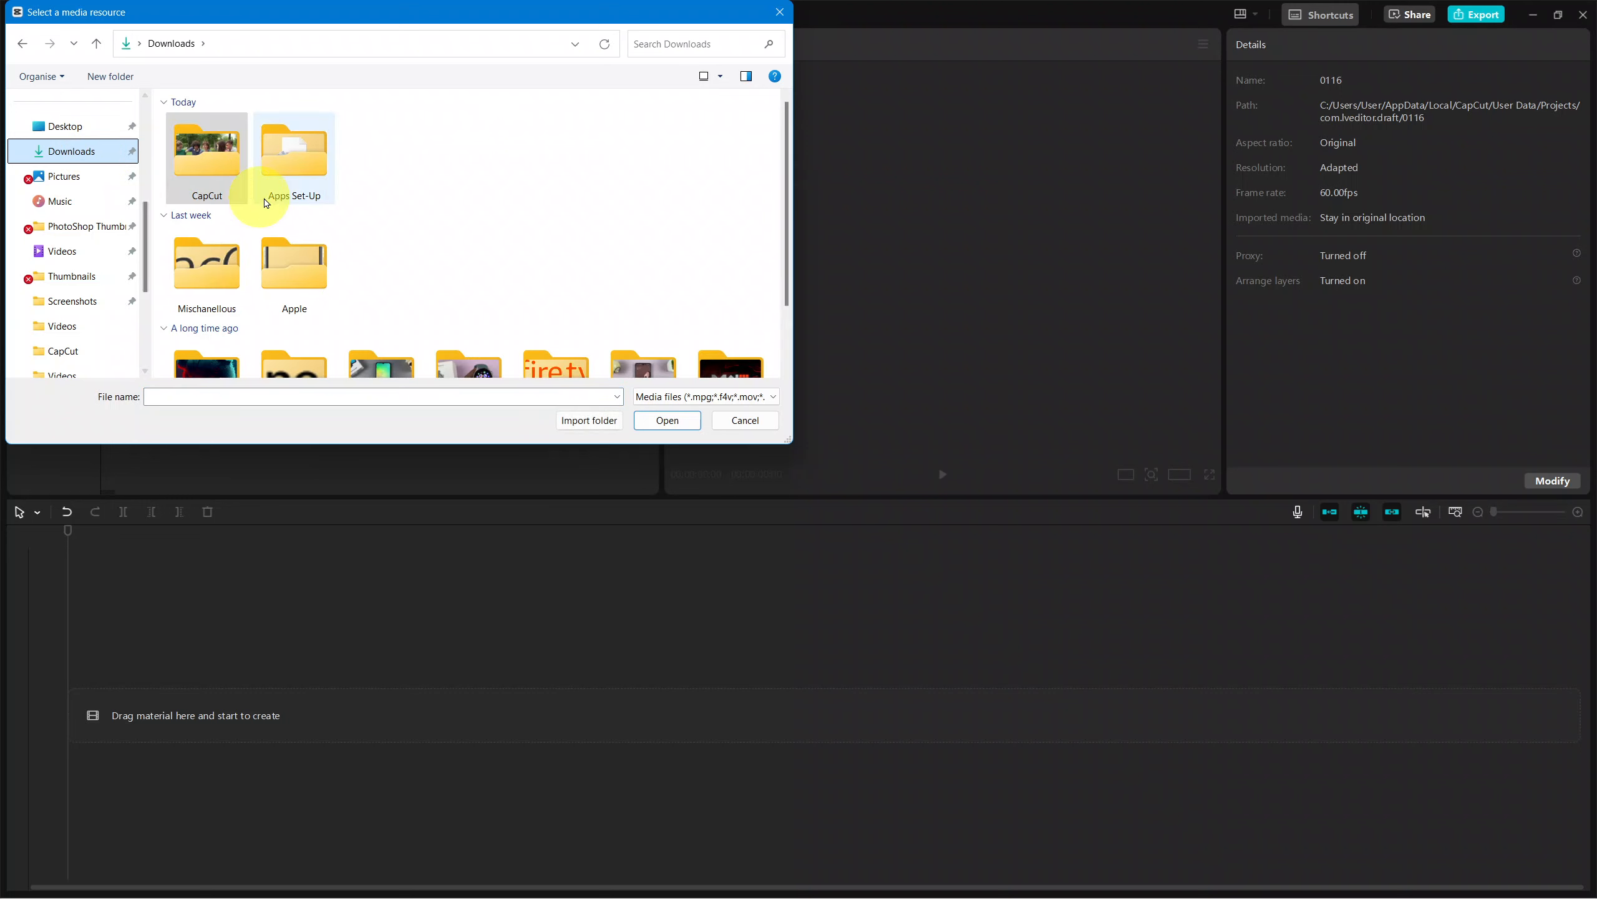
left_click(224, 155)
double_click(224, 155)
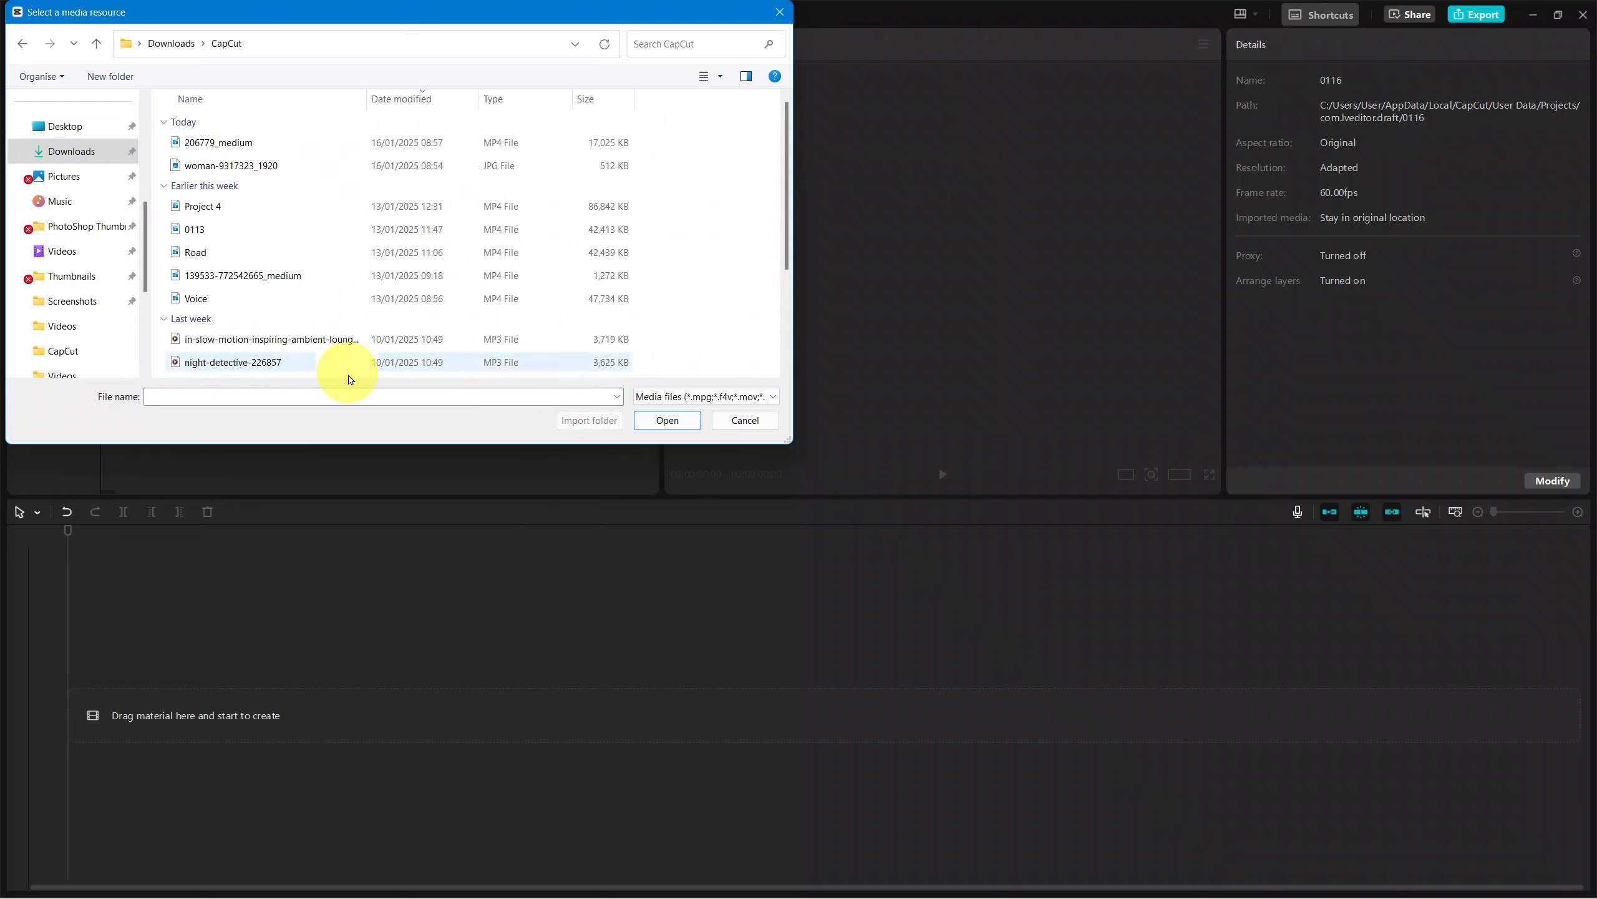
left_click(390, 146)
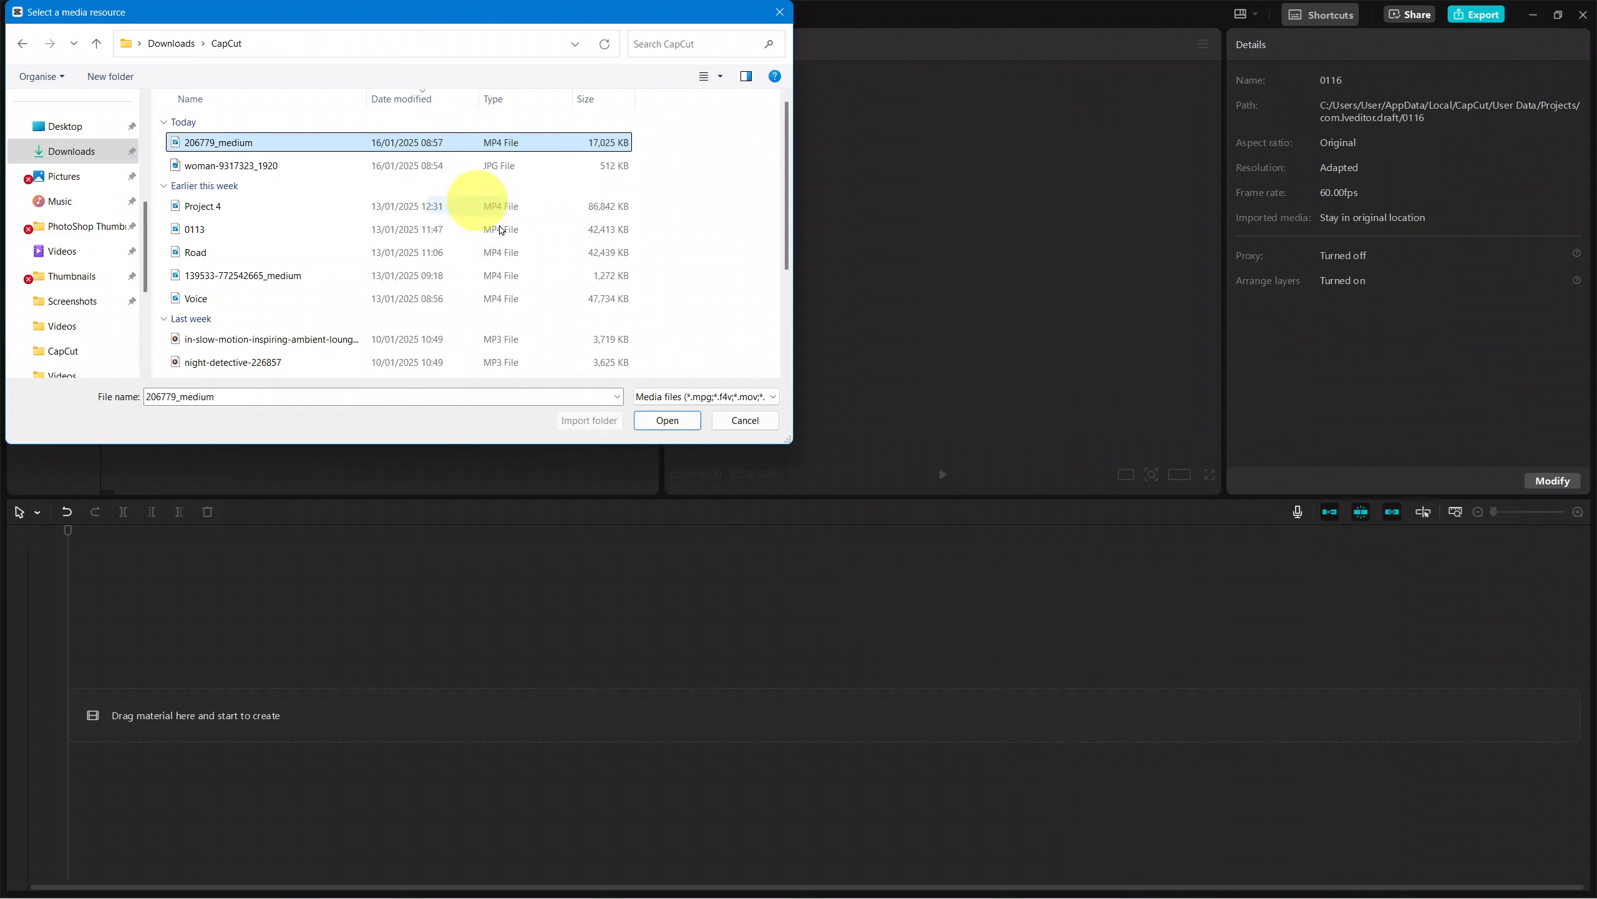
left_click(660, 426)
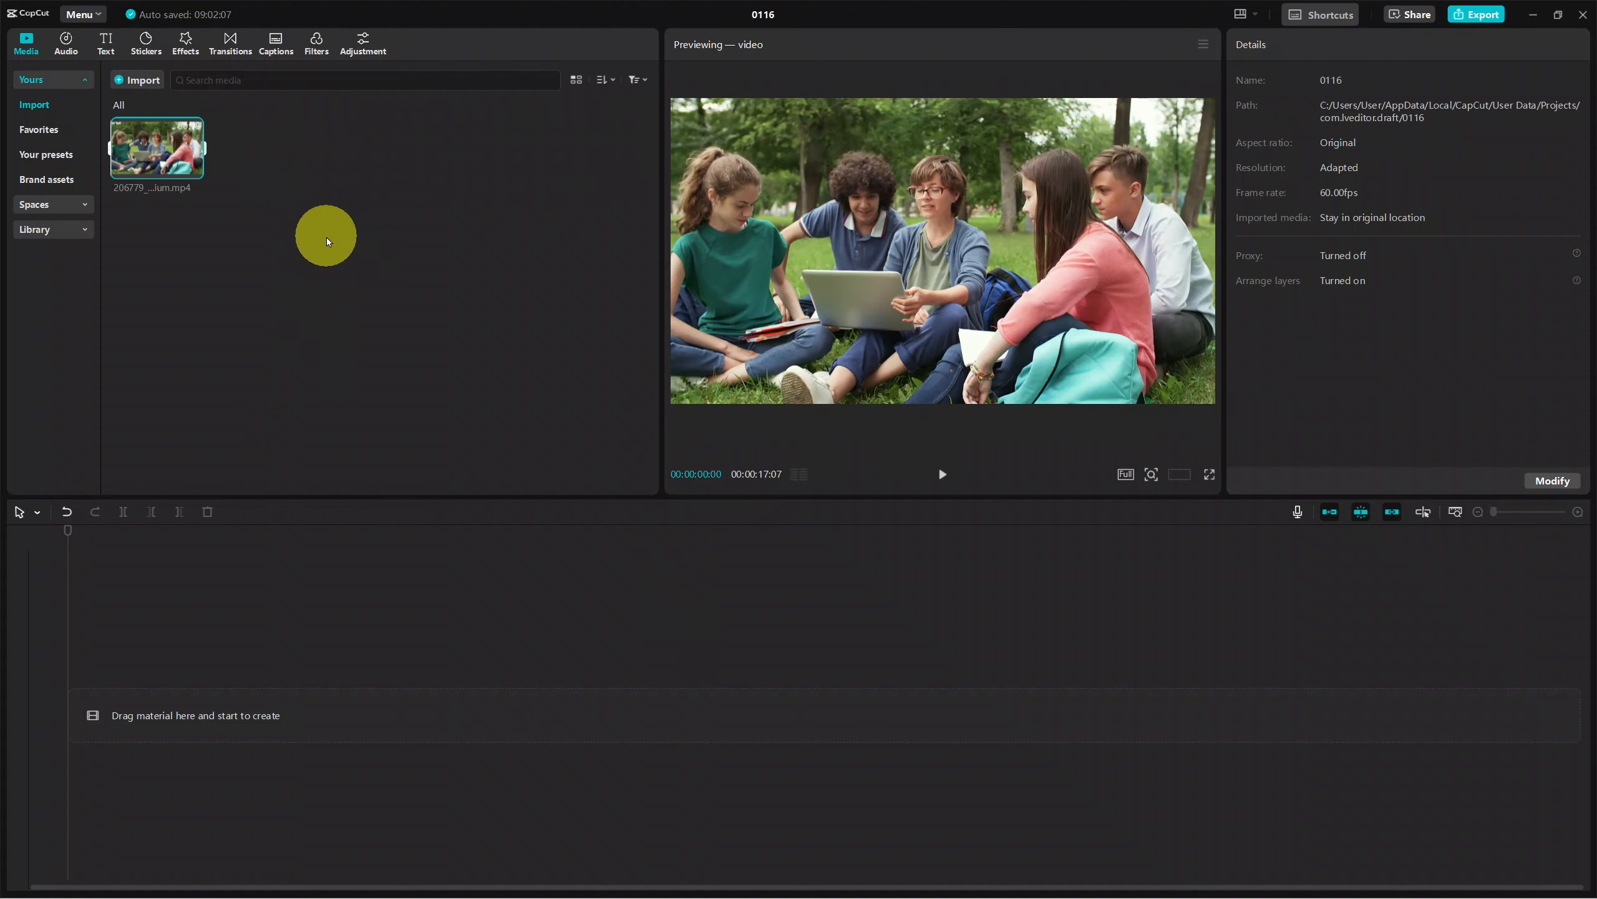
left_click(302, 232)
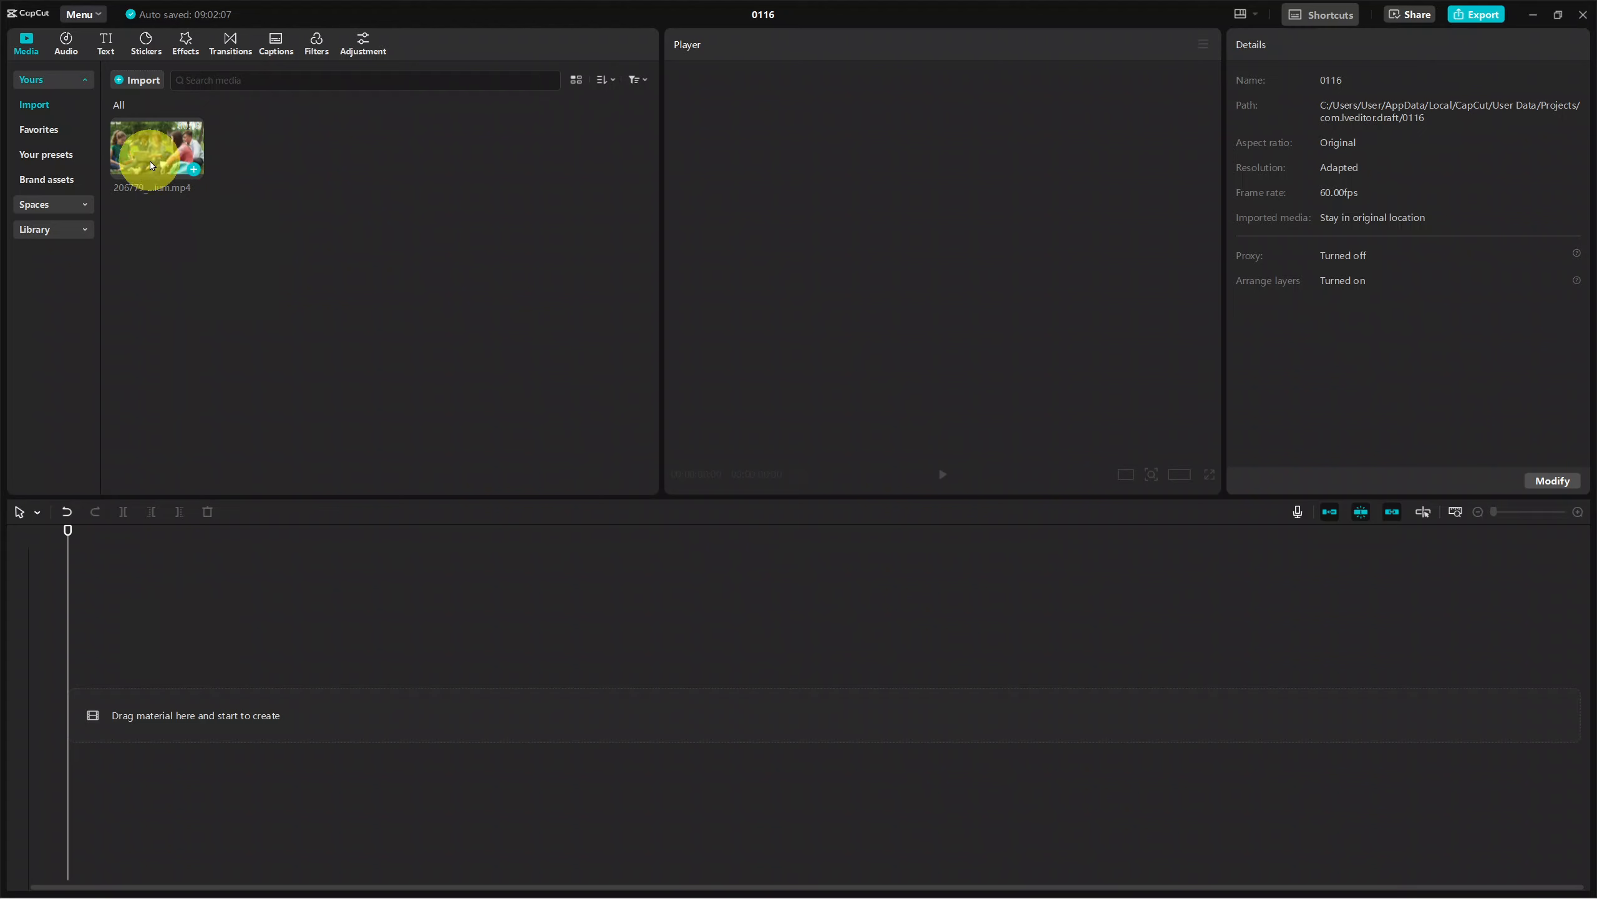
- Place 206779_medium.mp4 at the start of the main track and set the playhead at about 4 seconds
left_click(187, 173)
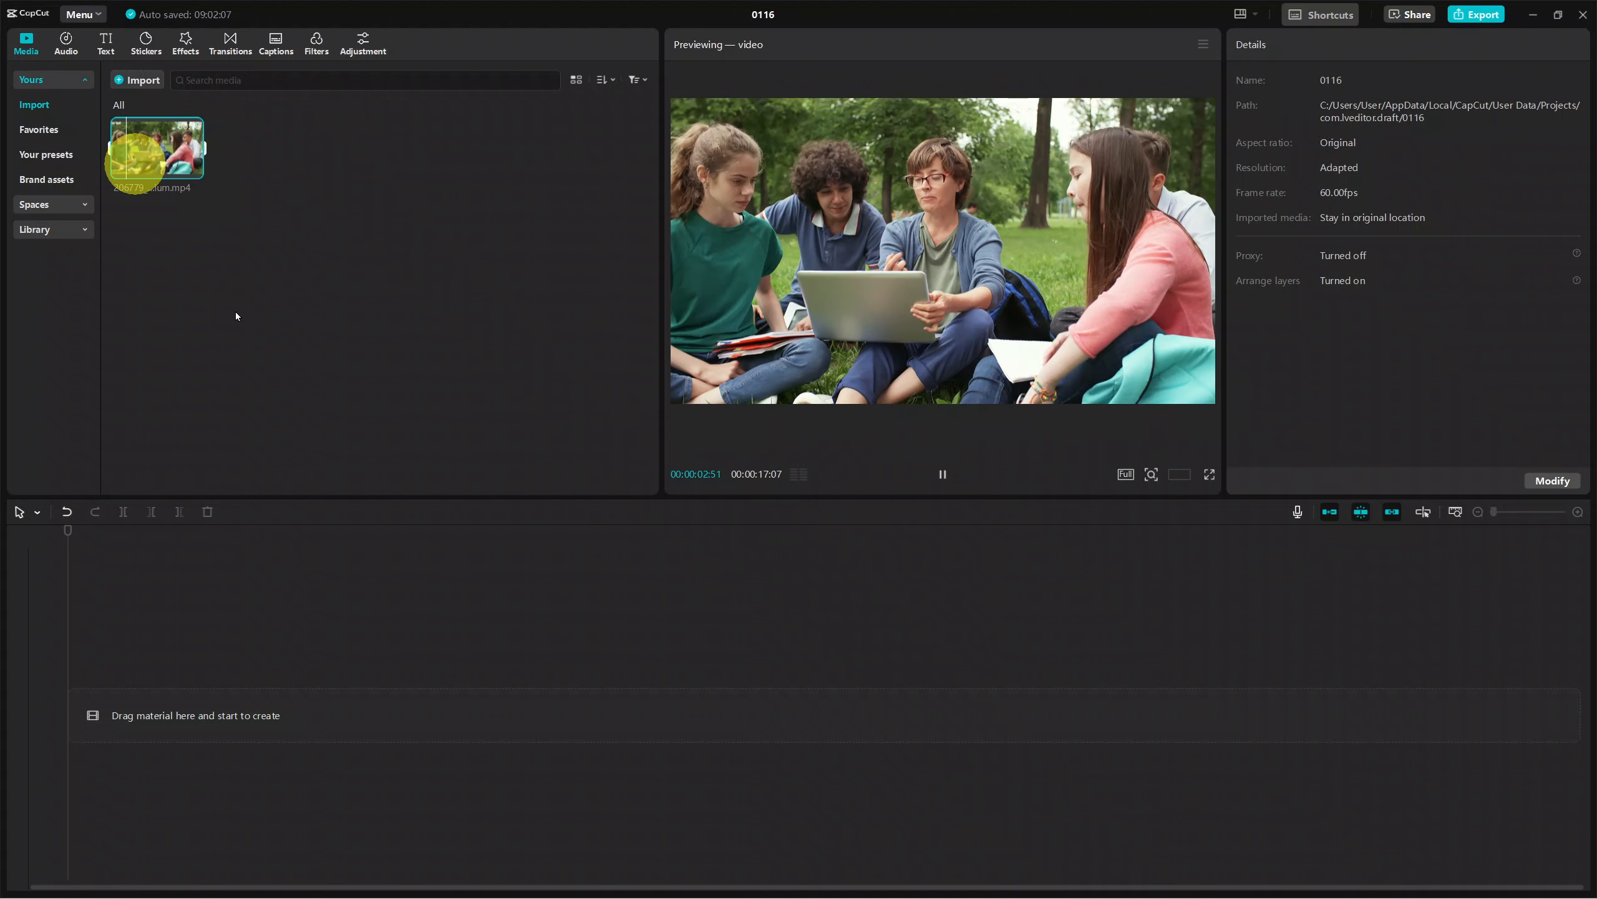
left_click_drag(136, 156, 148, 707)
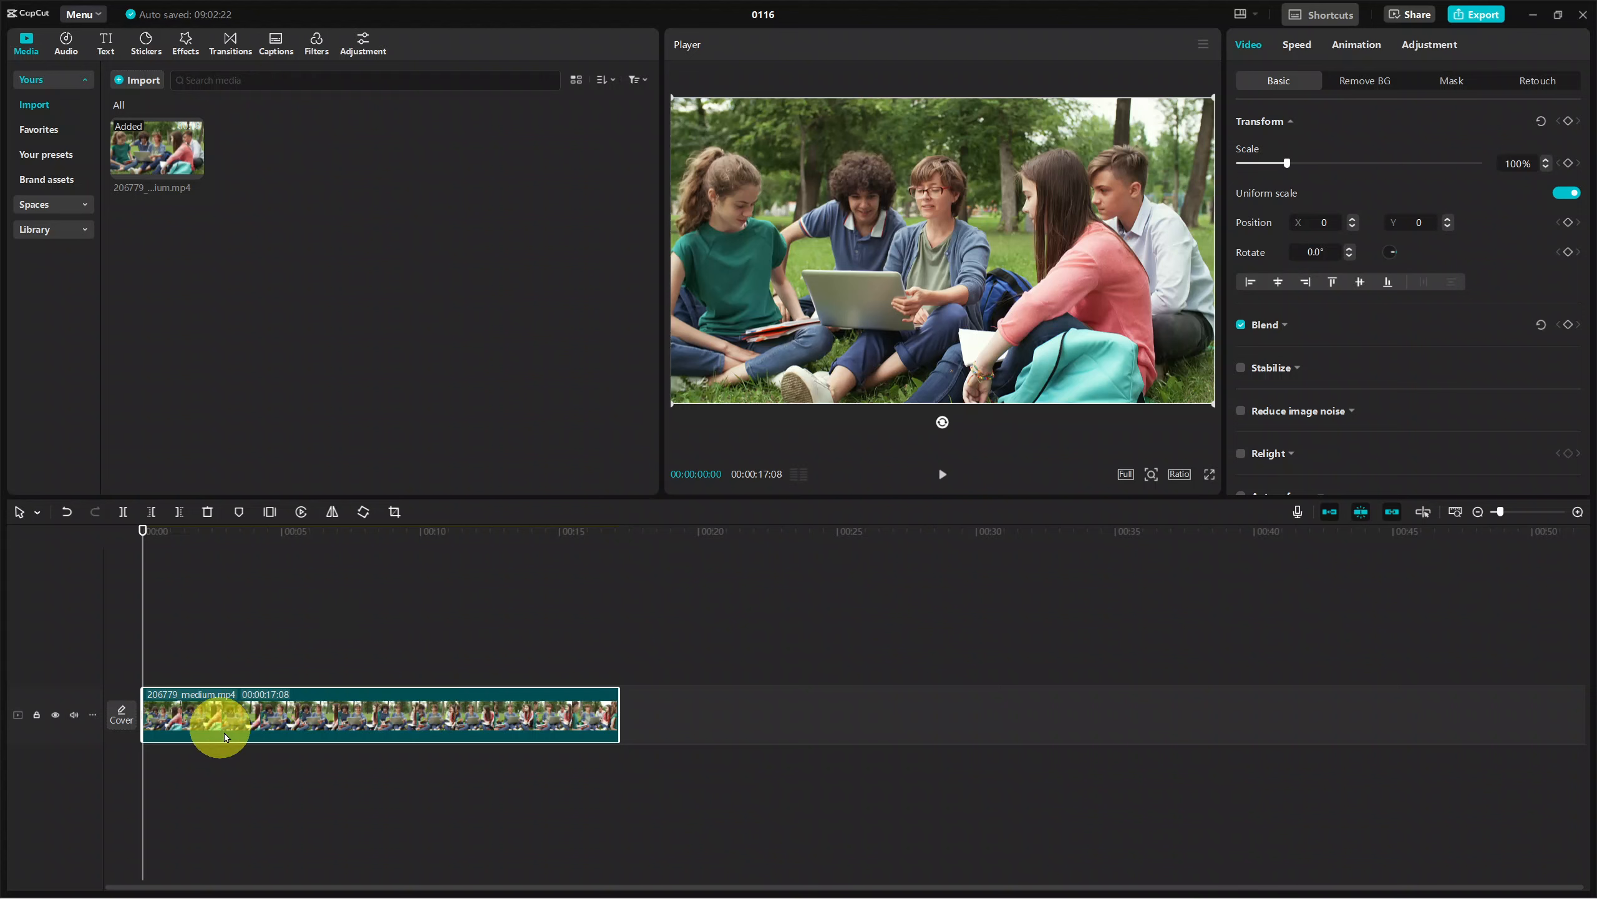
left_click(252, 708)
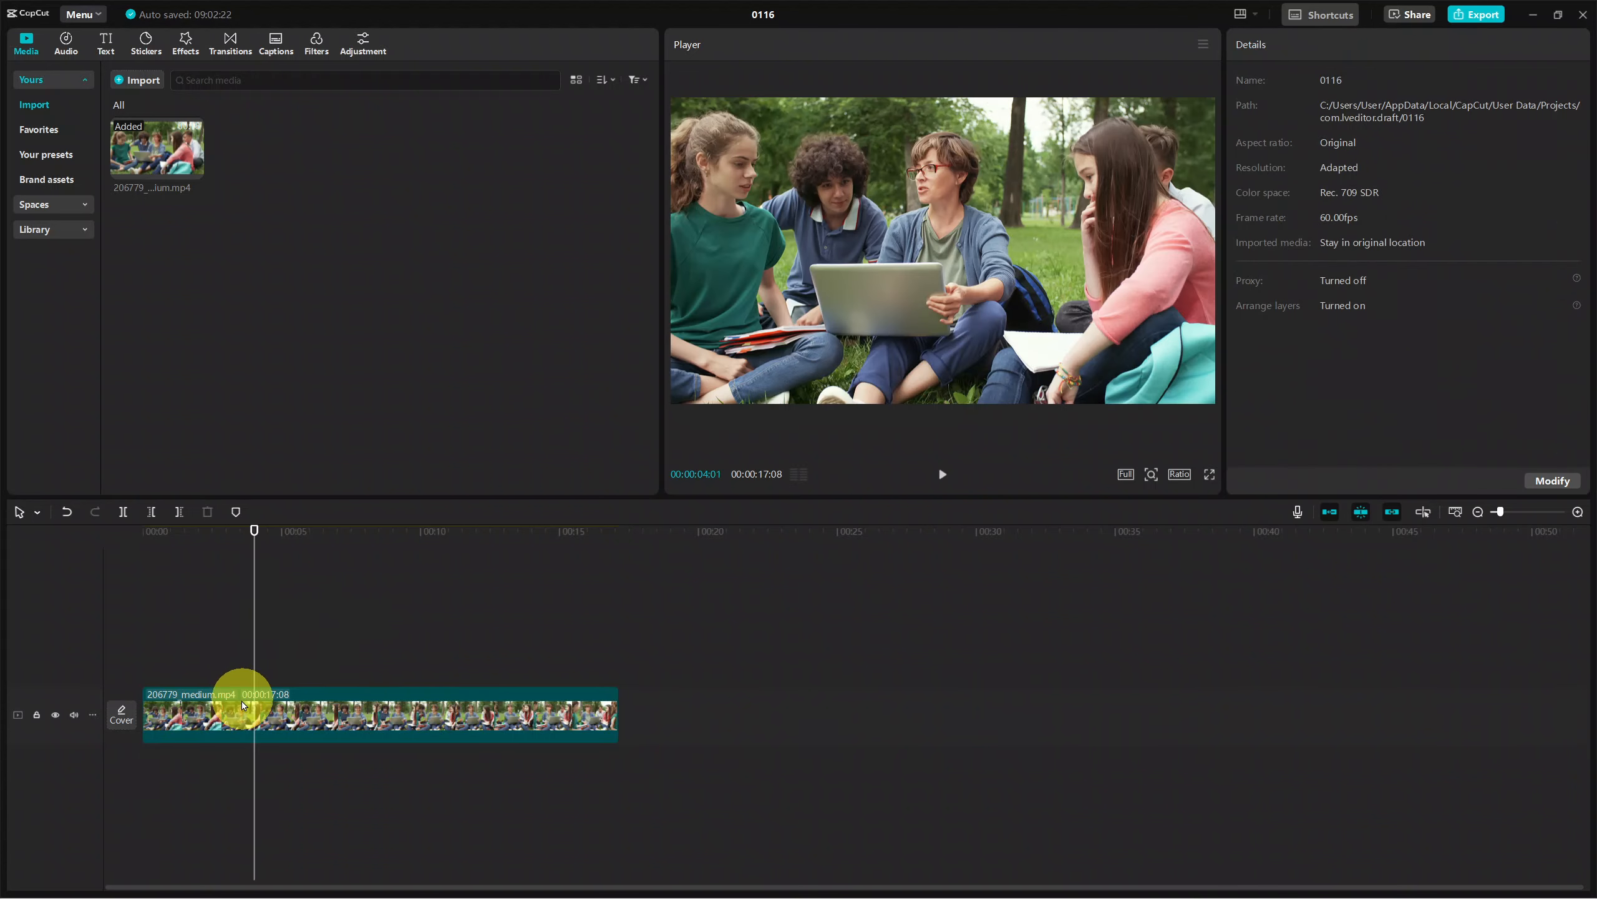
left_click(176, 710)
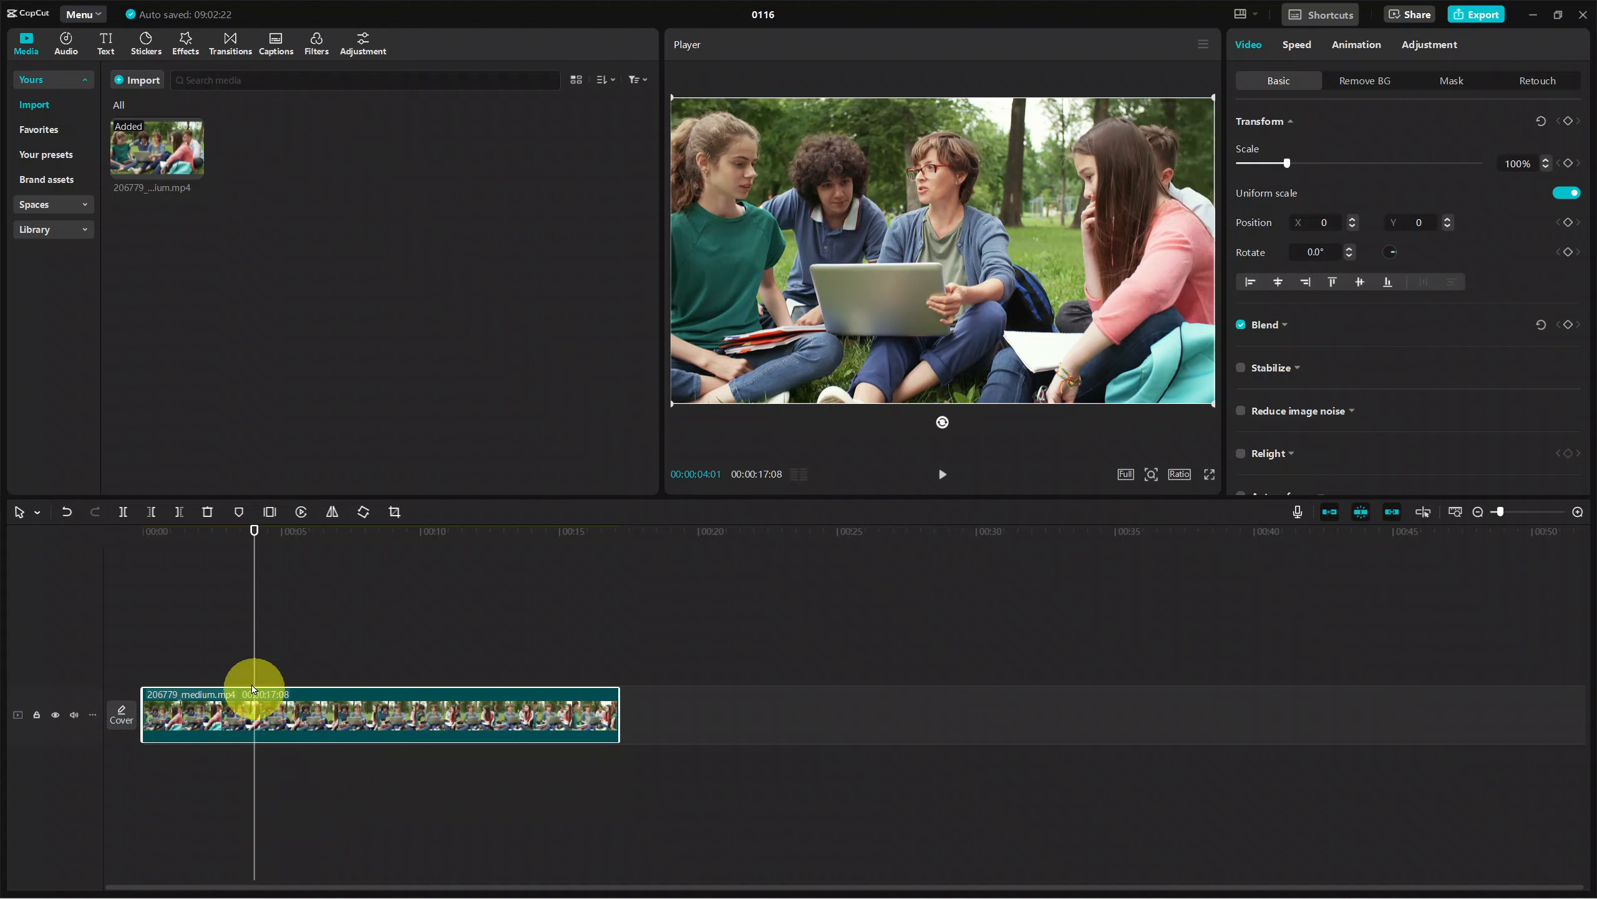
- Search the effects library for "blur"
left_click(186, 50)
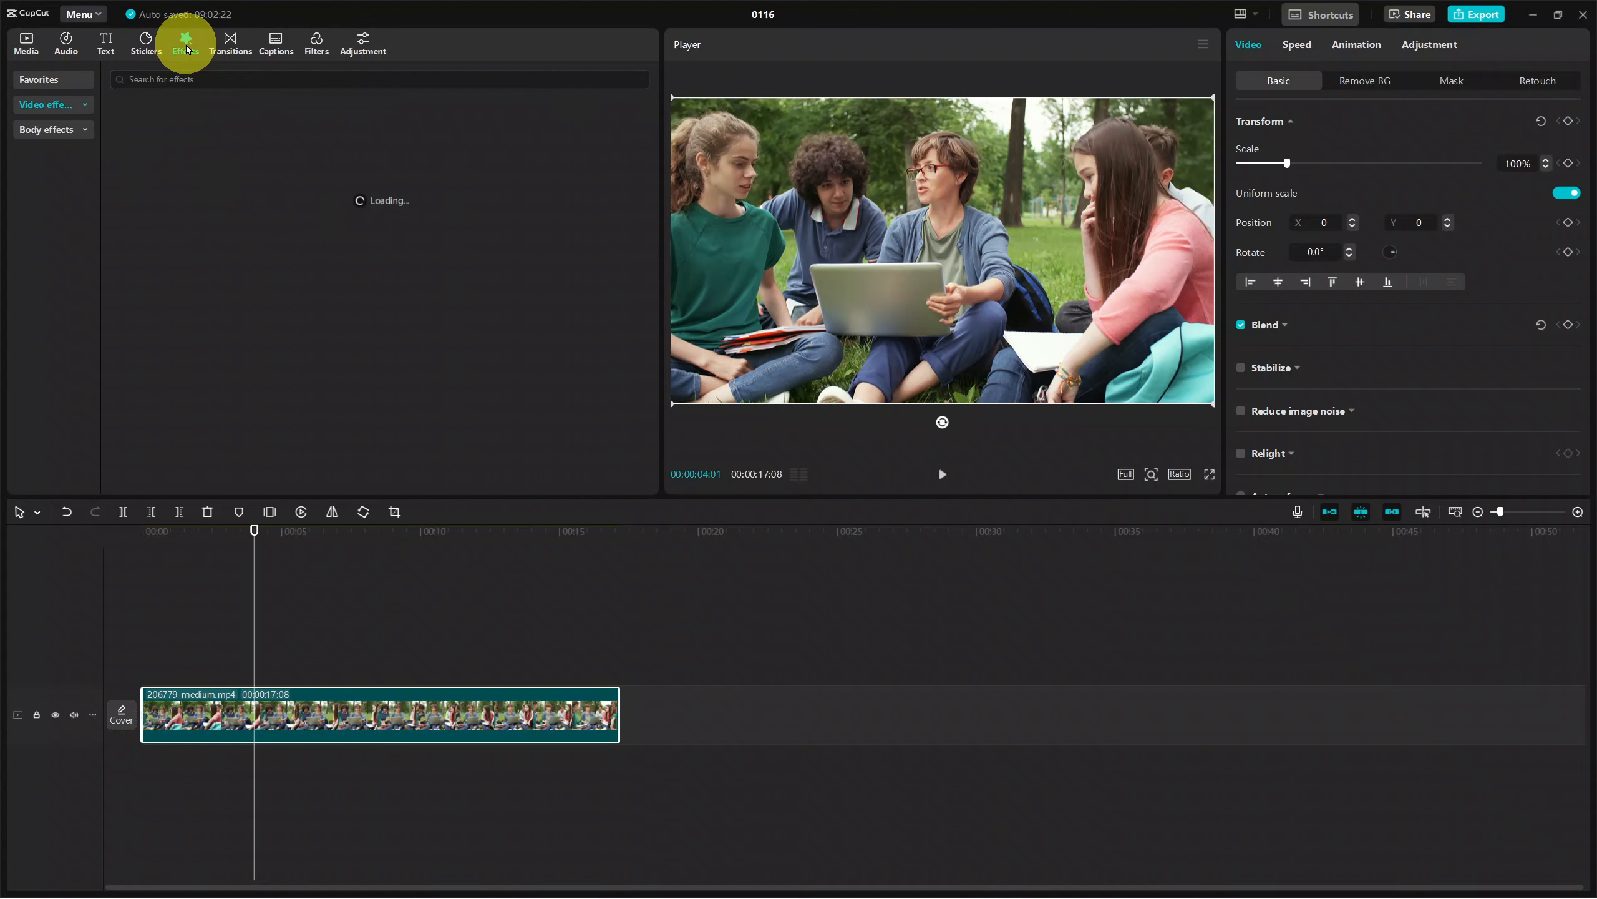
left_click(188, 81)
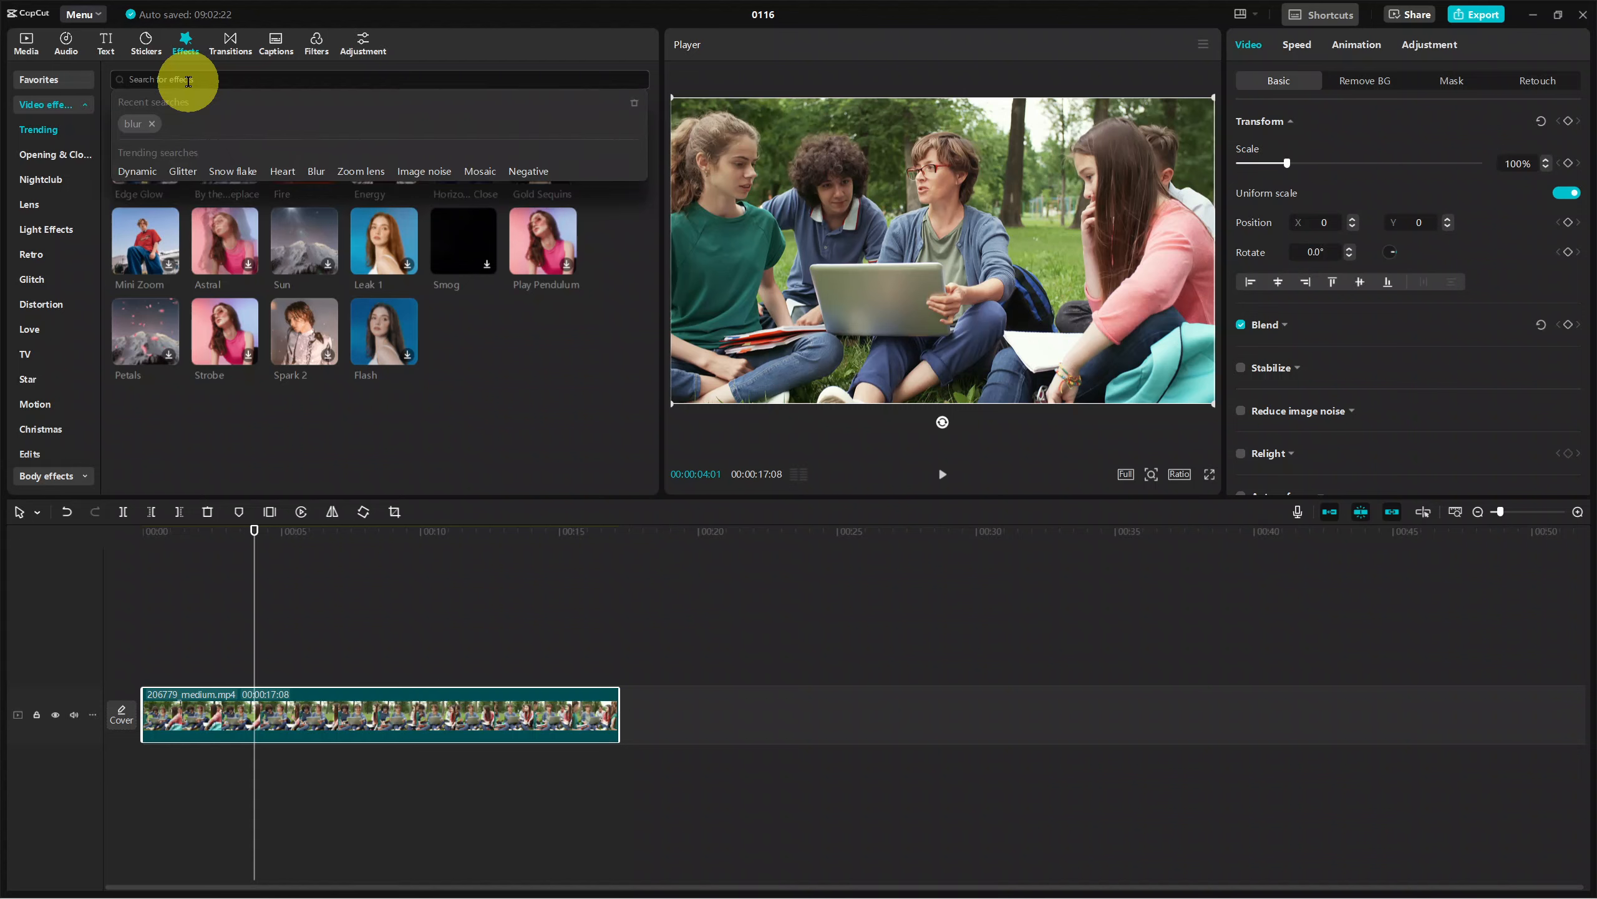
left_click(187, 81)
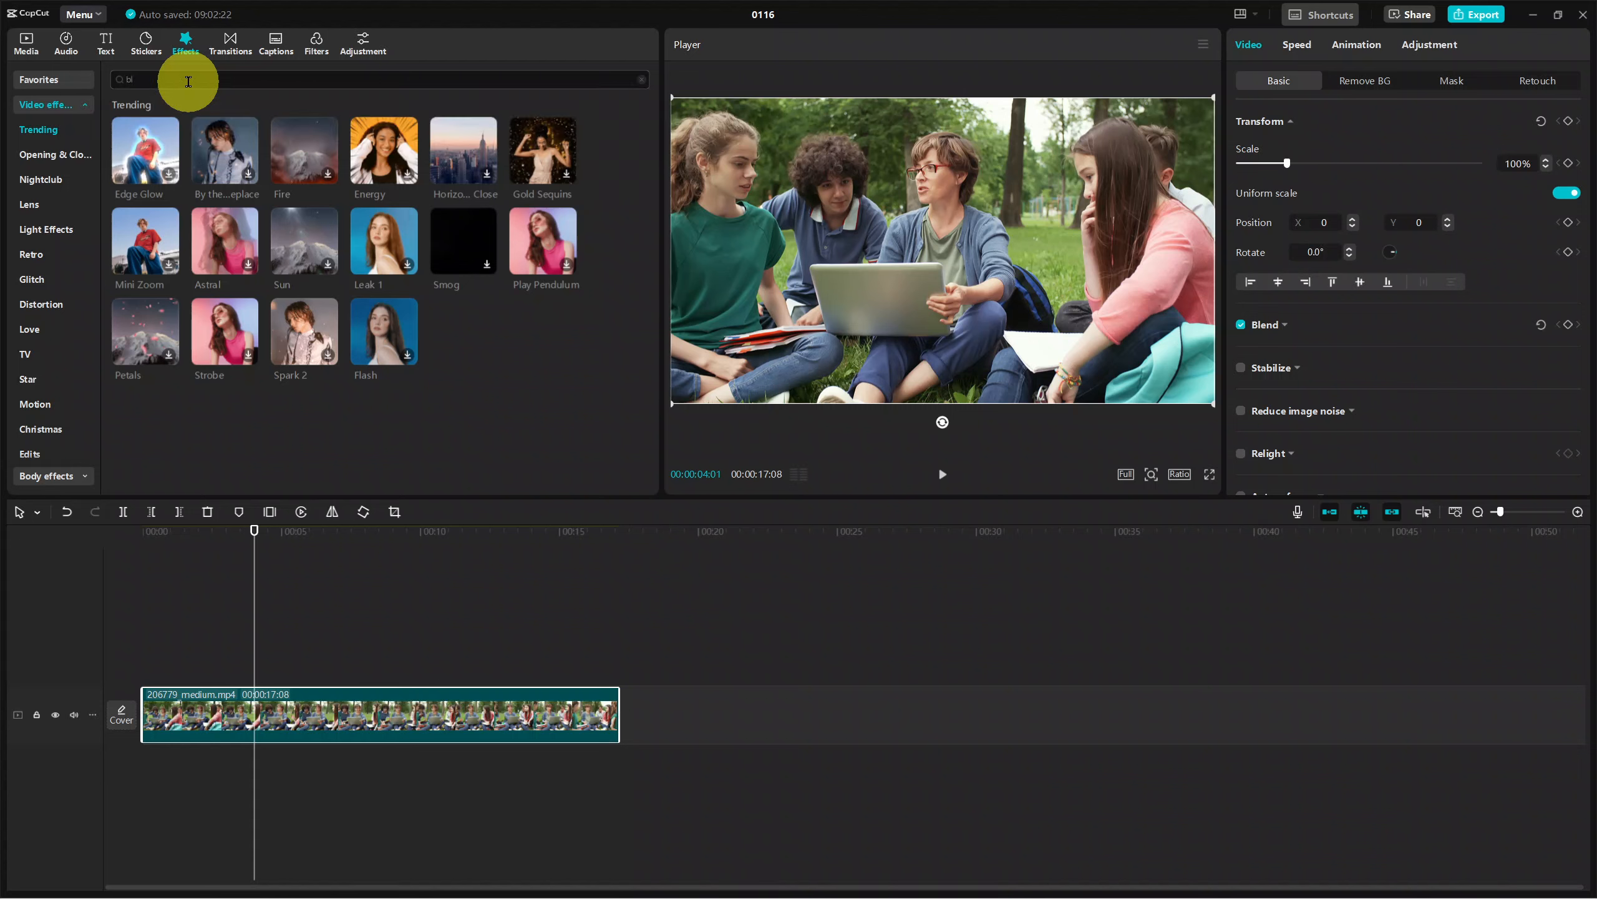
key("Return")
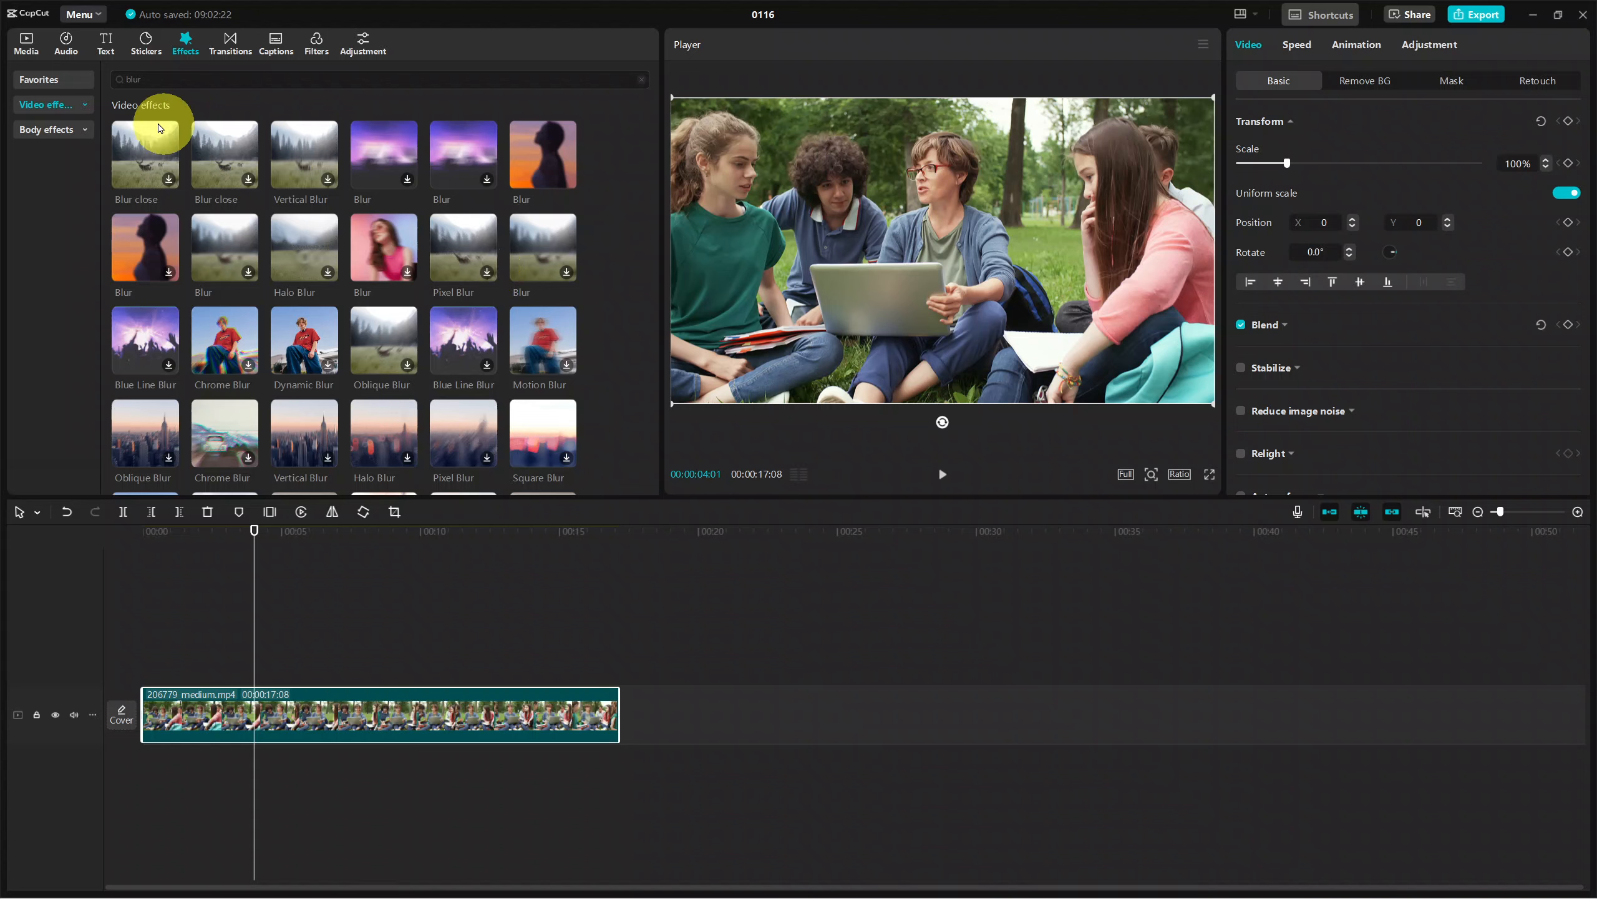
left_click(79, 104)
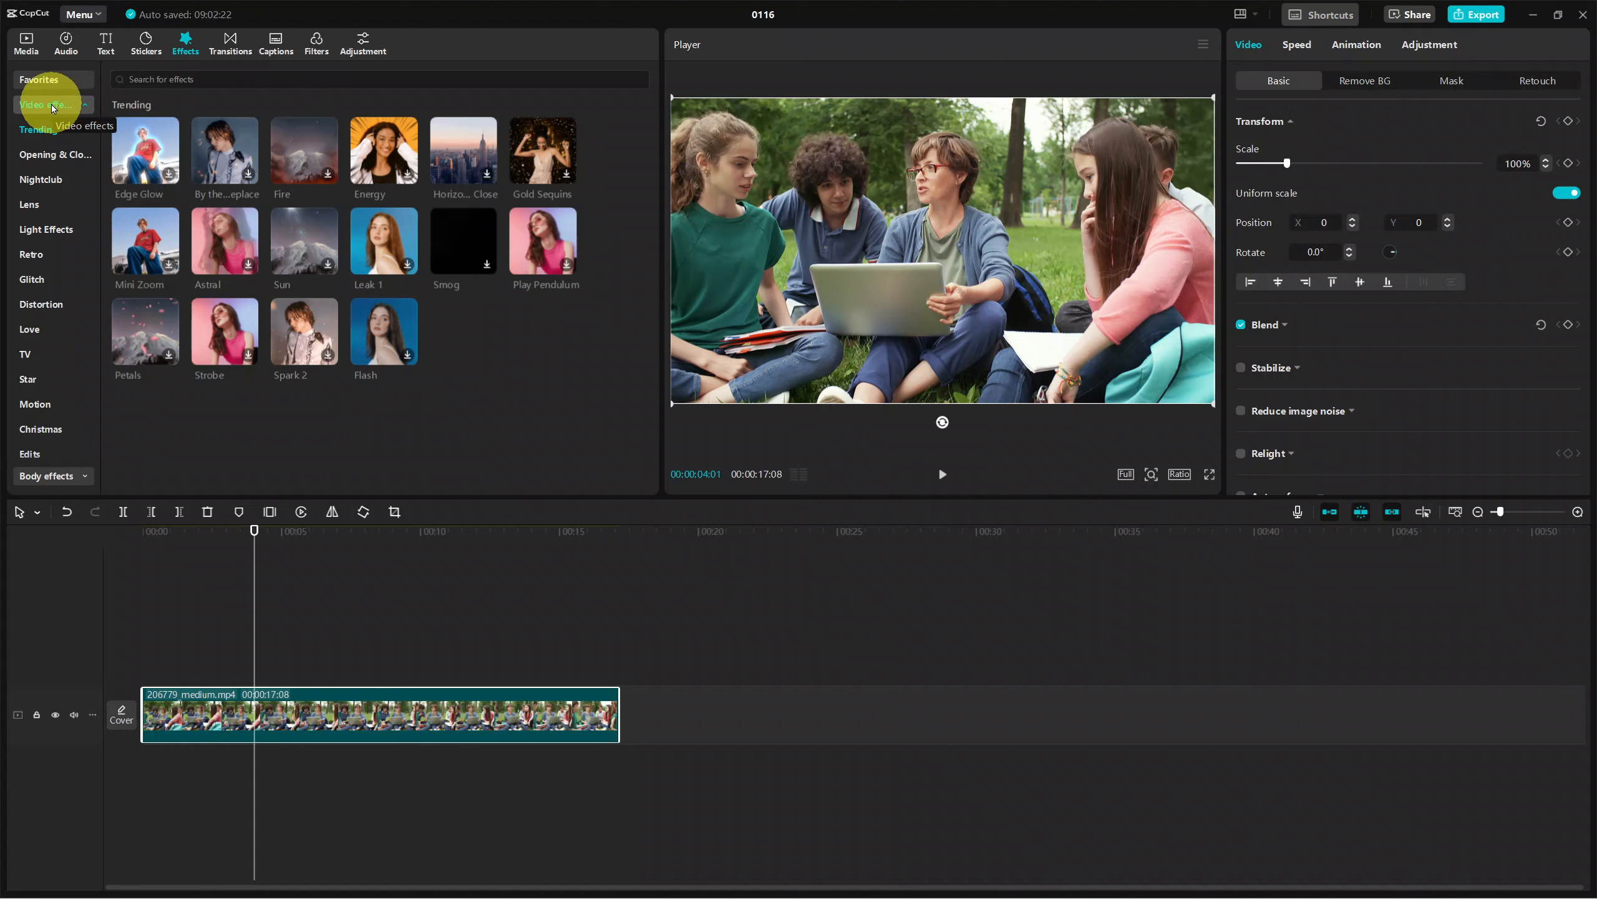
left_click(52, 106)
left_click(53, 106)
left_click(60, 108)
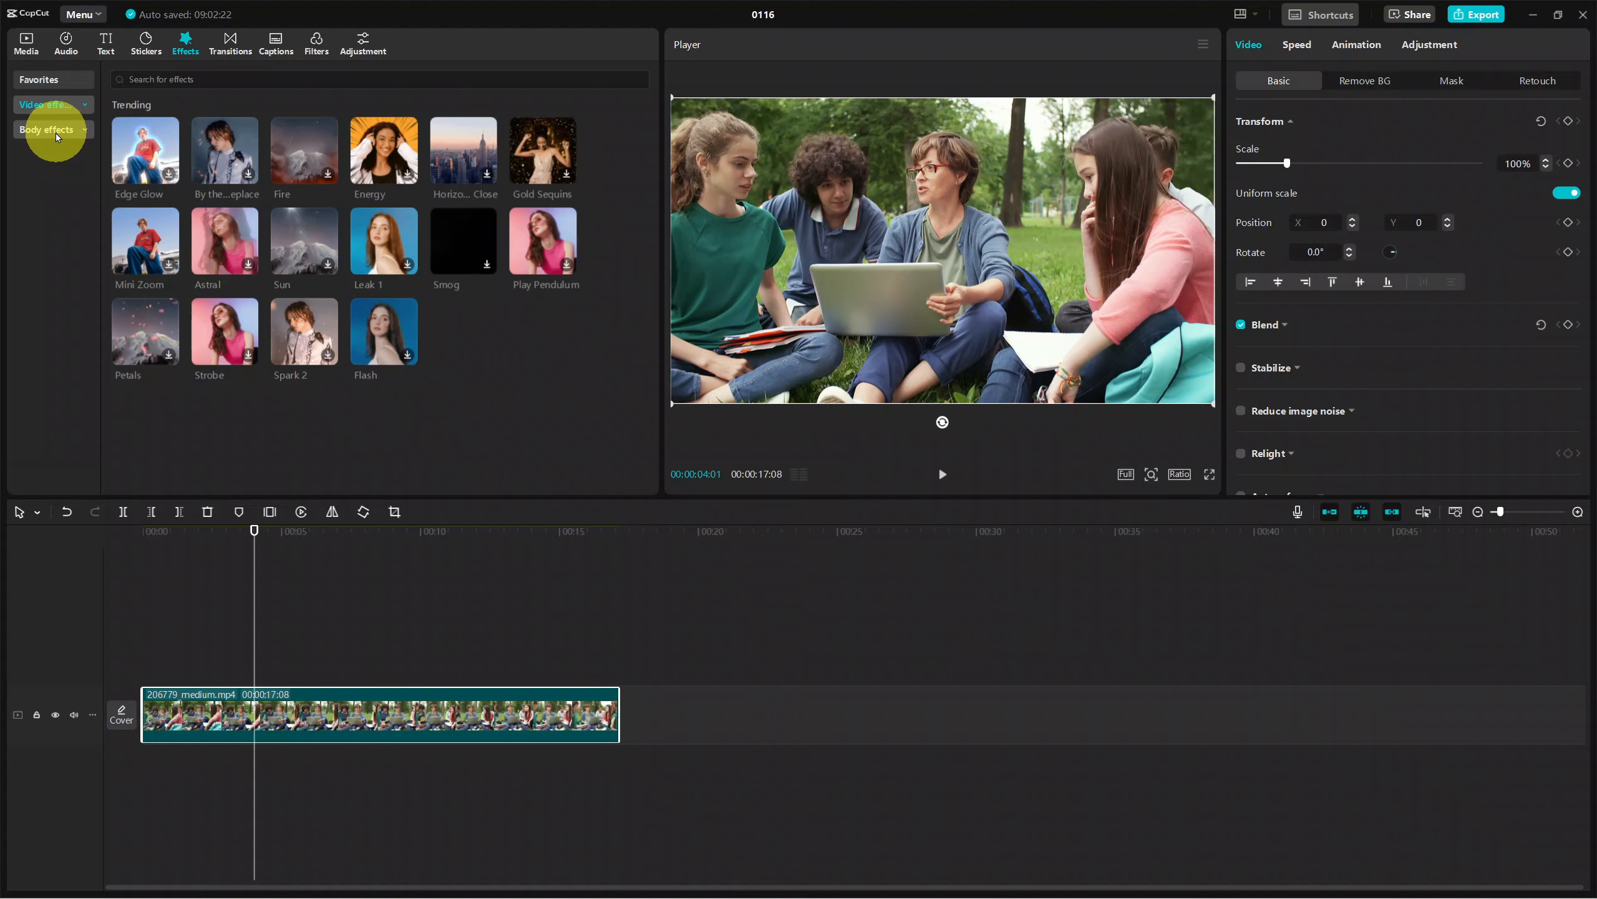
left_click(55, 131)
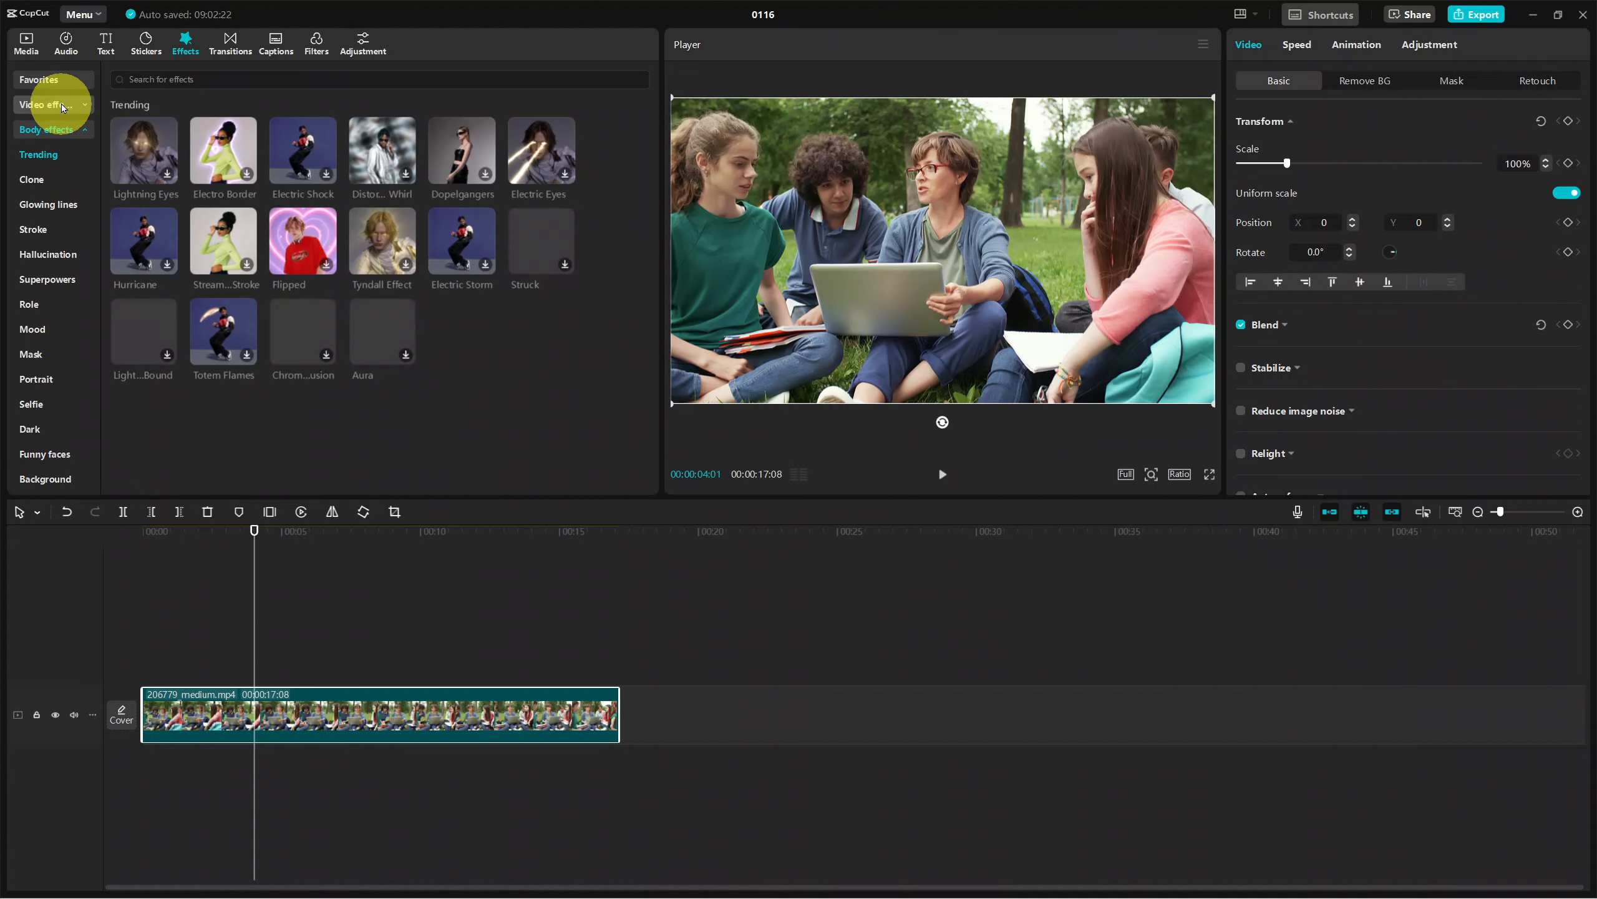
left_click(62, 106)
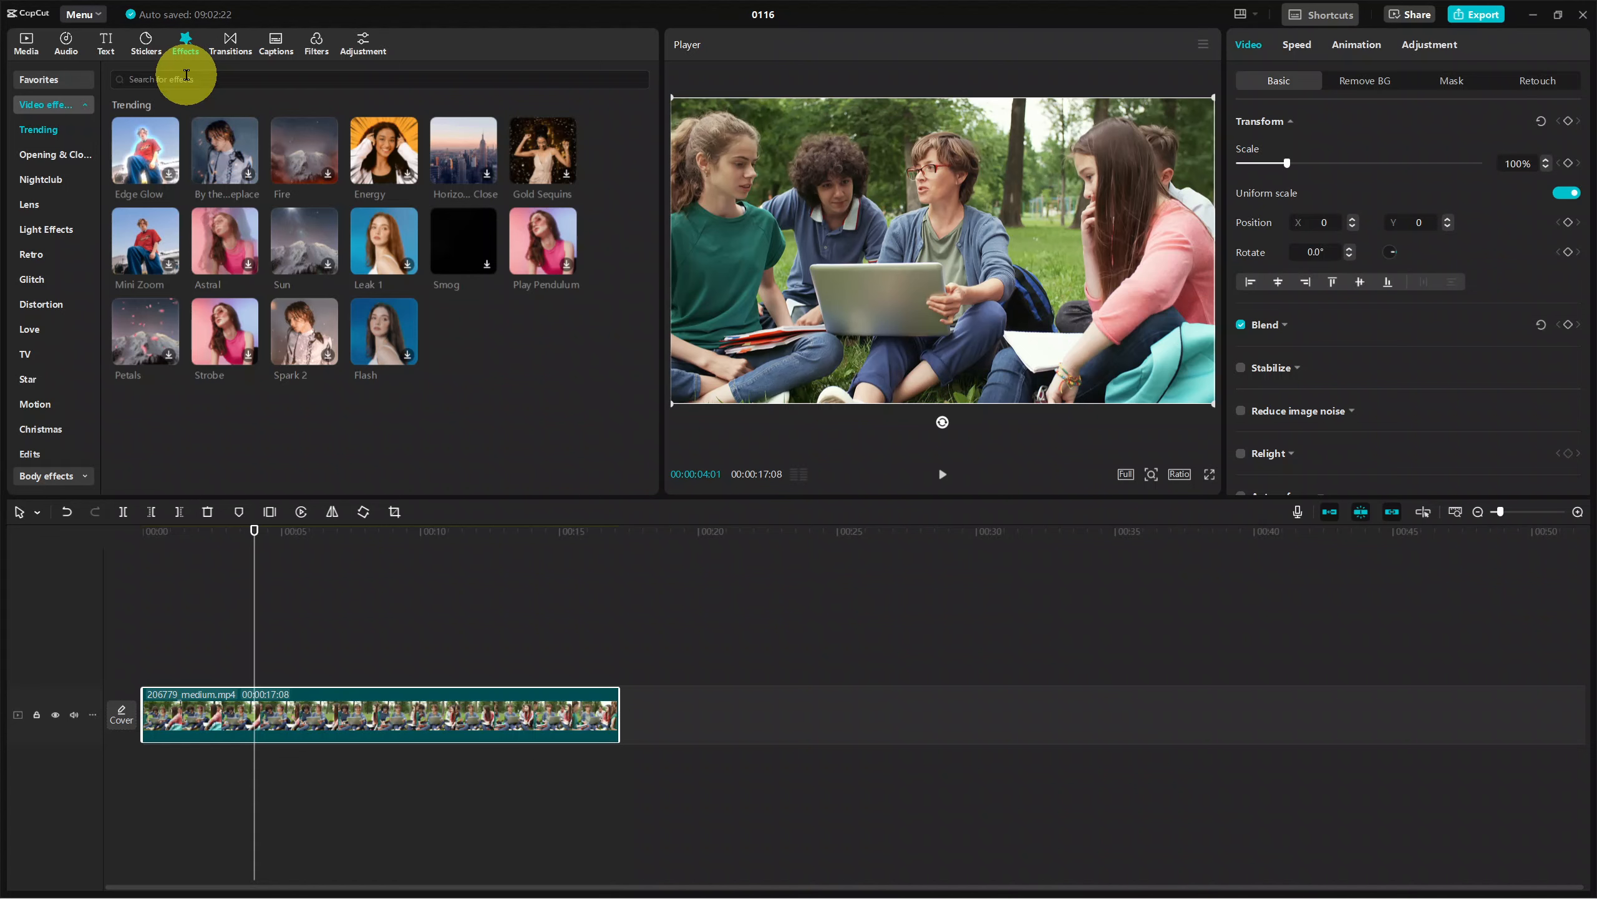
- Search the video effects for "blur" and add the Blur effect with the orange silhouette thumbnail at the playhead
left_click(186, 77)
type("blur")
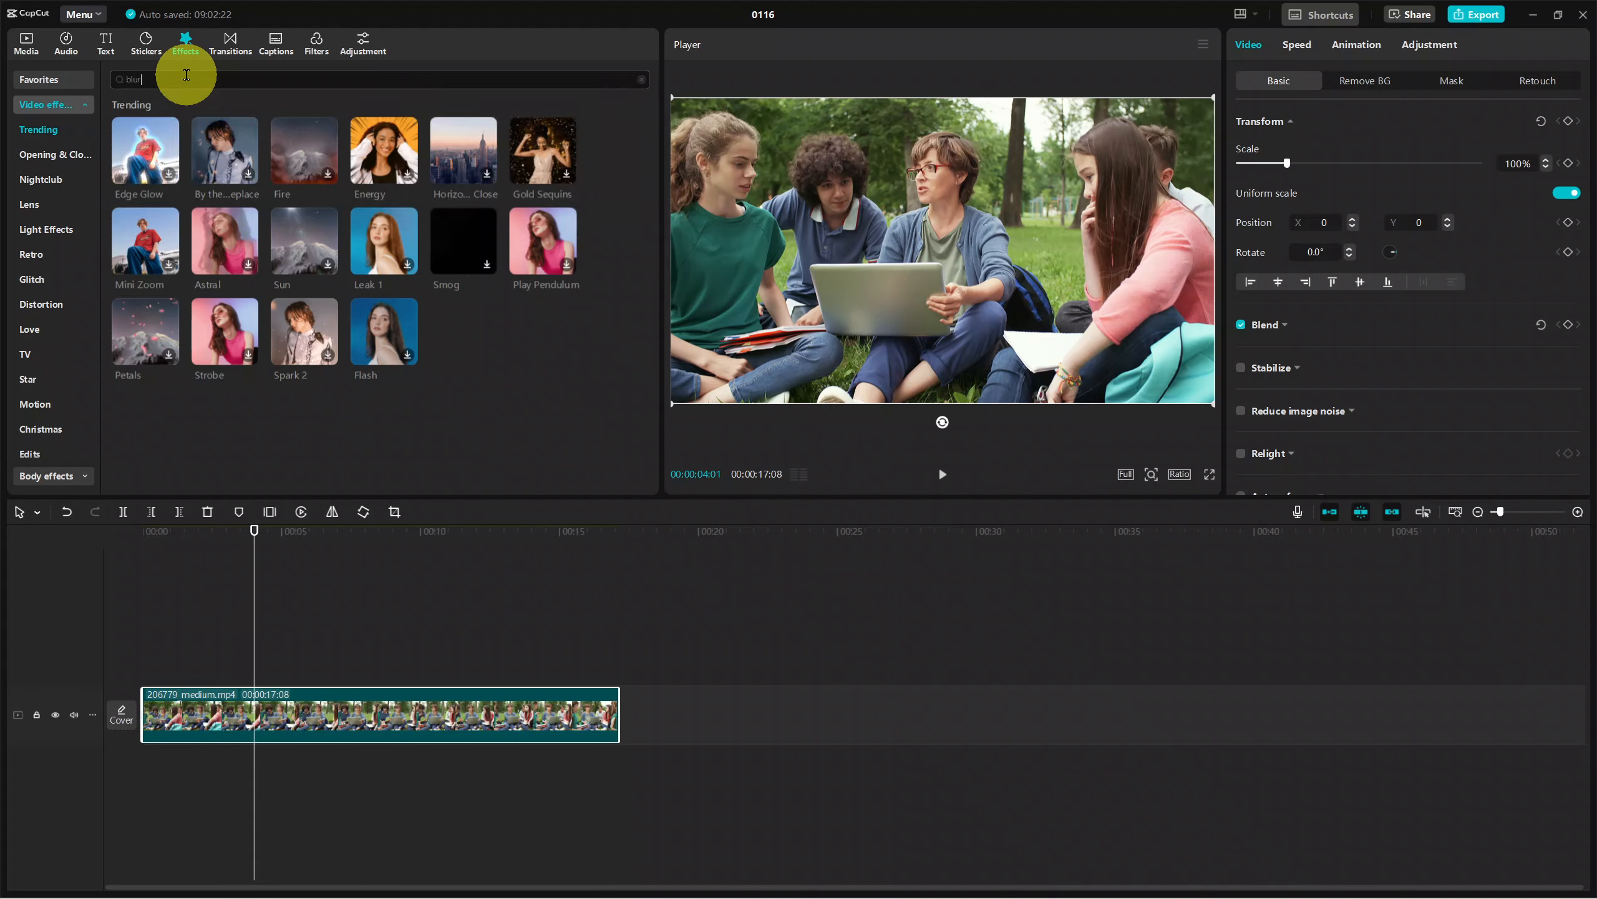
key("Return")
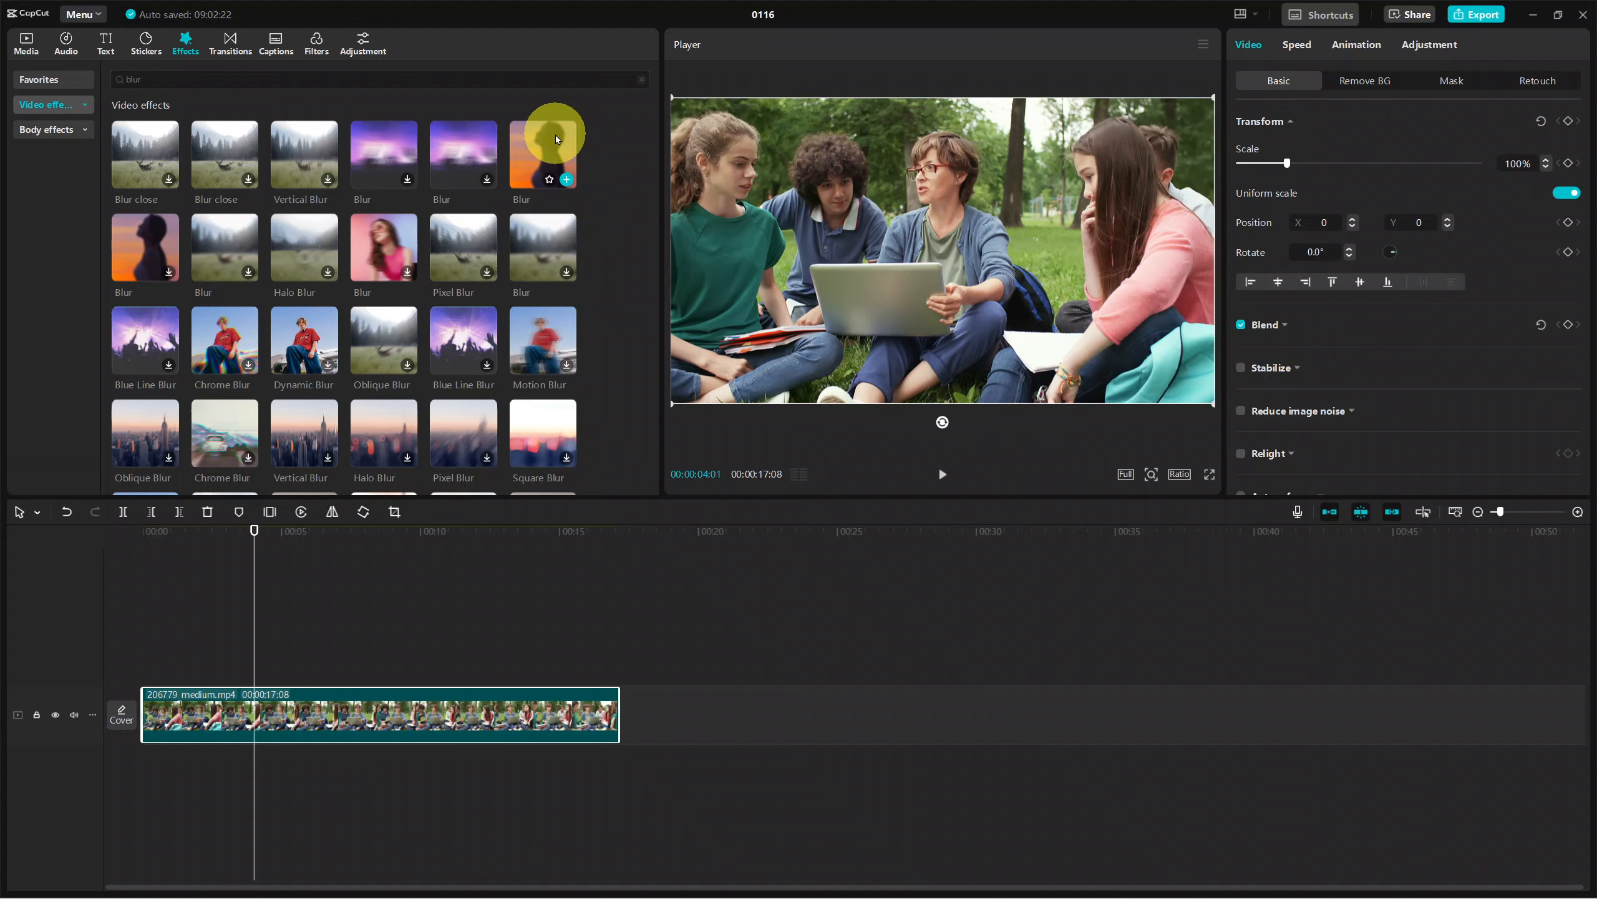
left_click(566, 181)
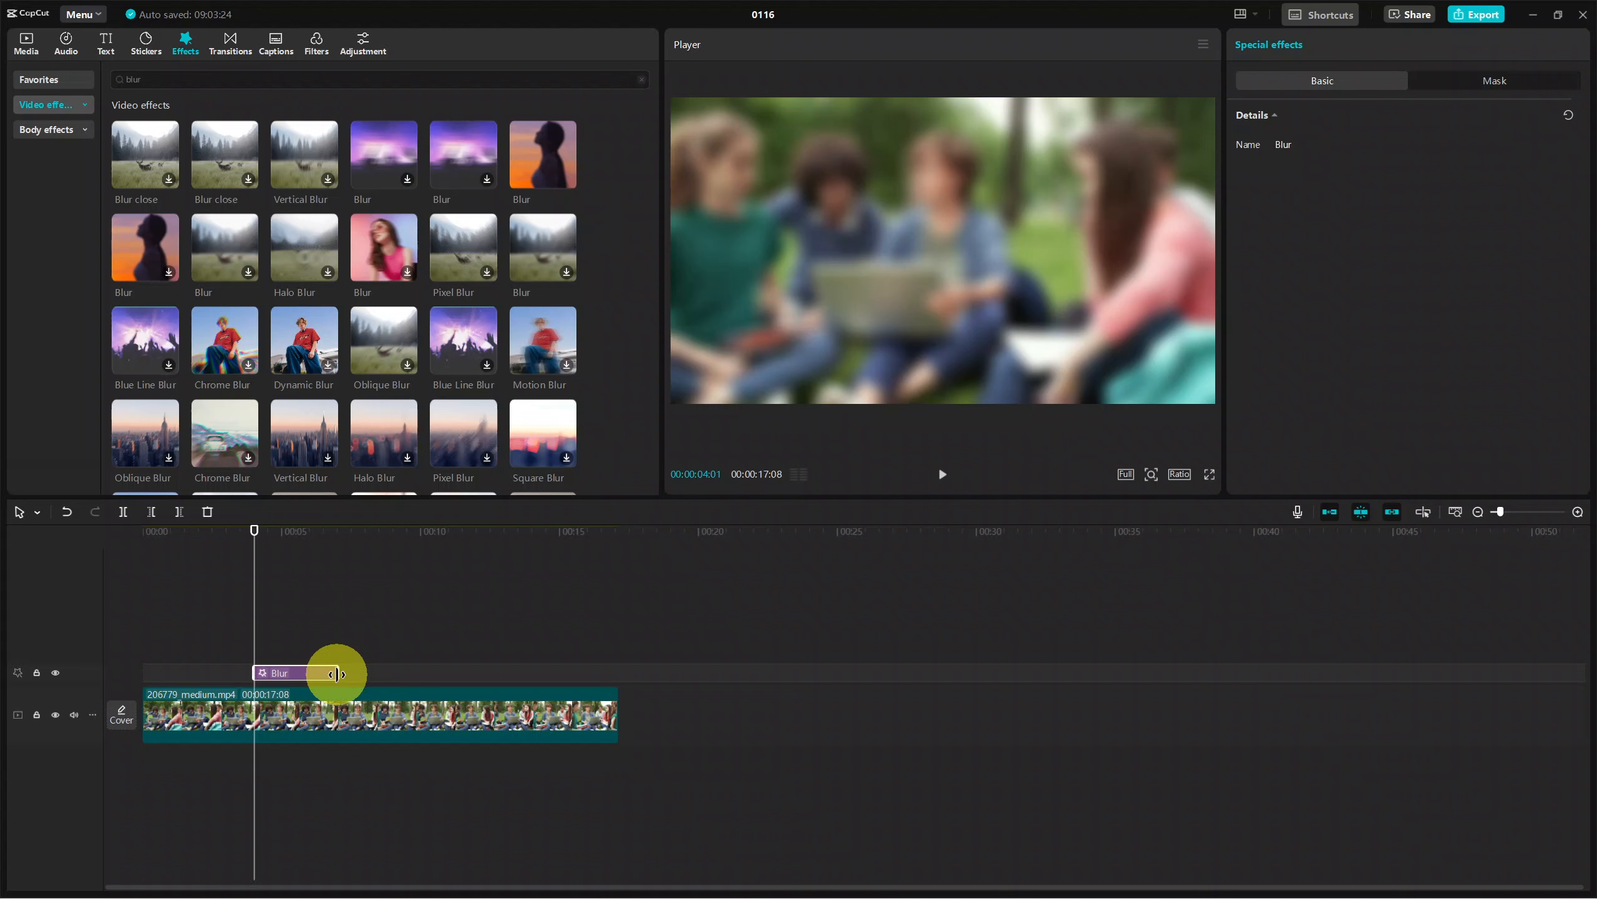
- Extend the Blur effect at both ends so it spans the full length of the video clip
left_click(352, 635)
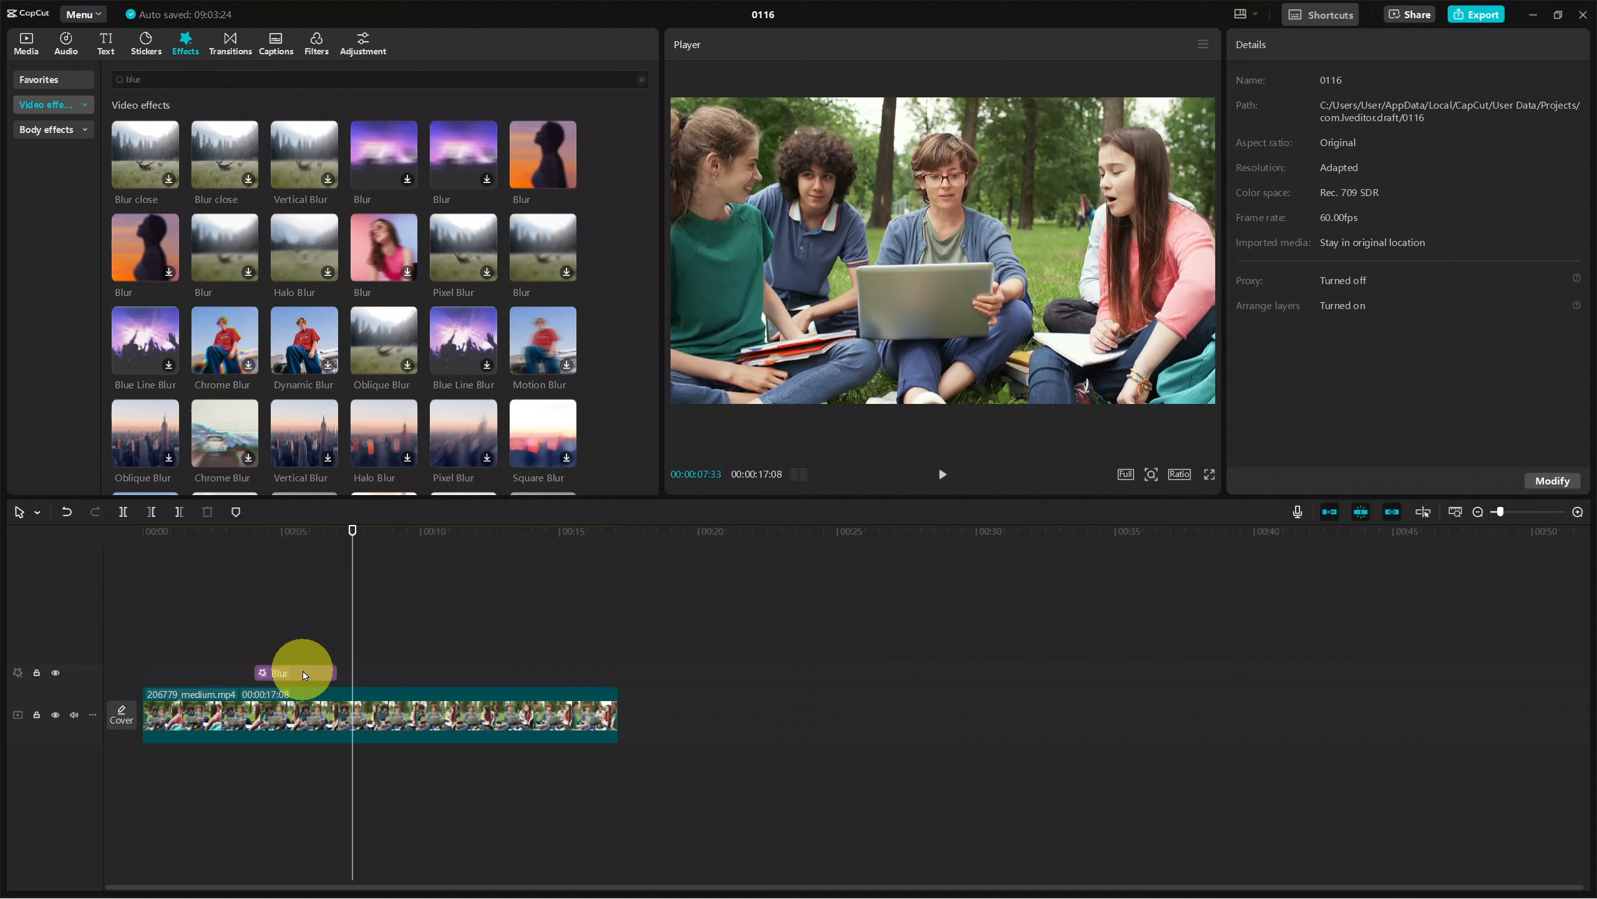
left_click(304, 673)
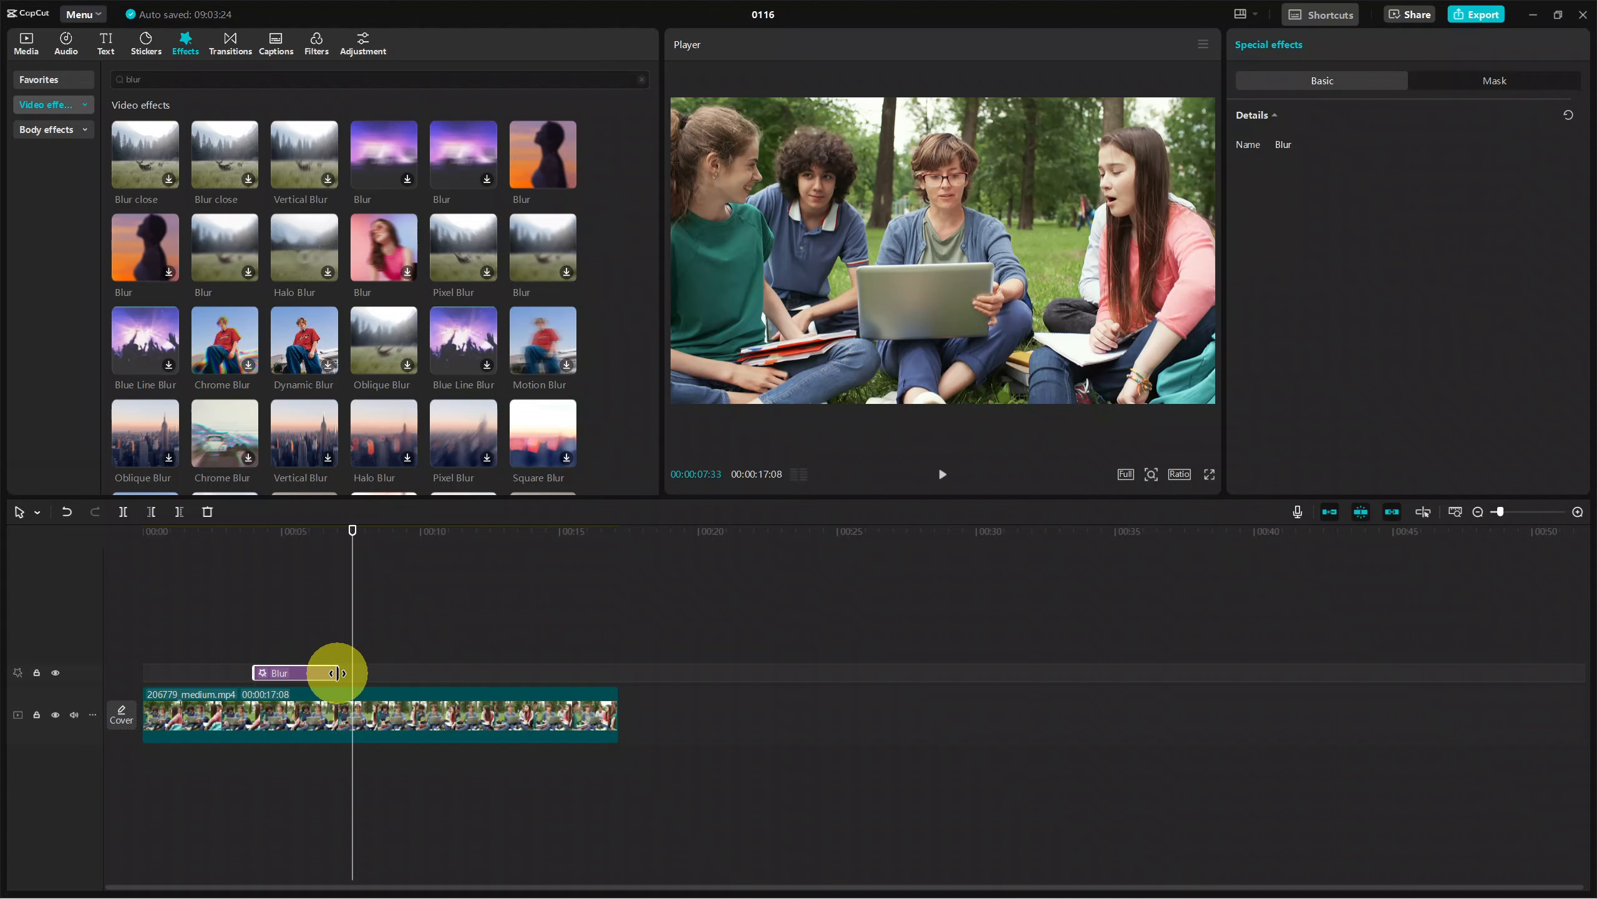
left_click_drag(338, 673, 423, 673)
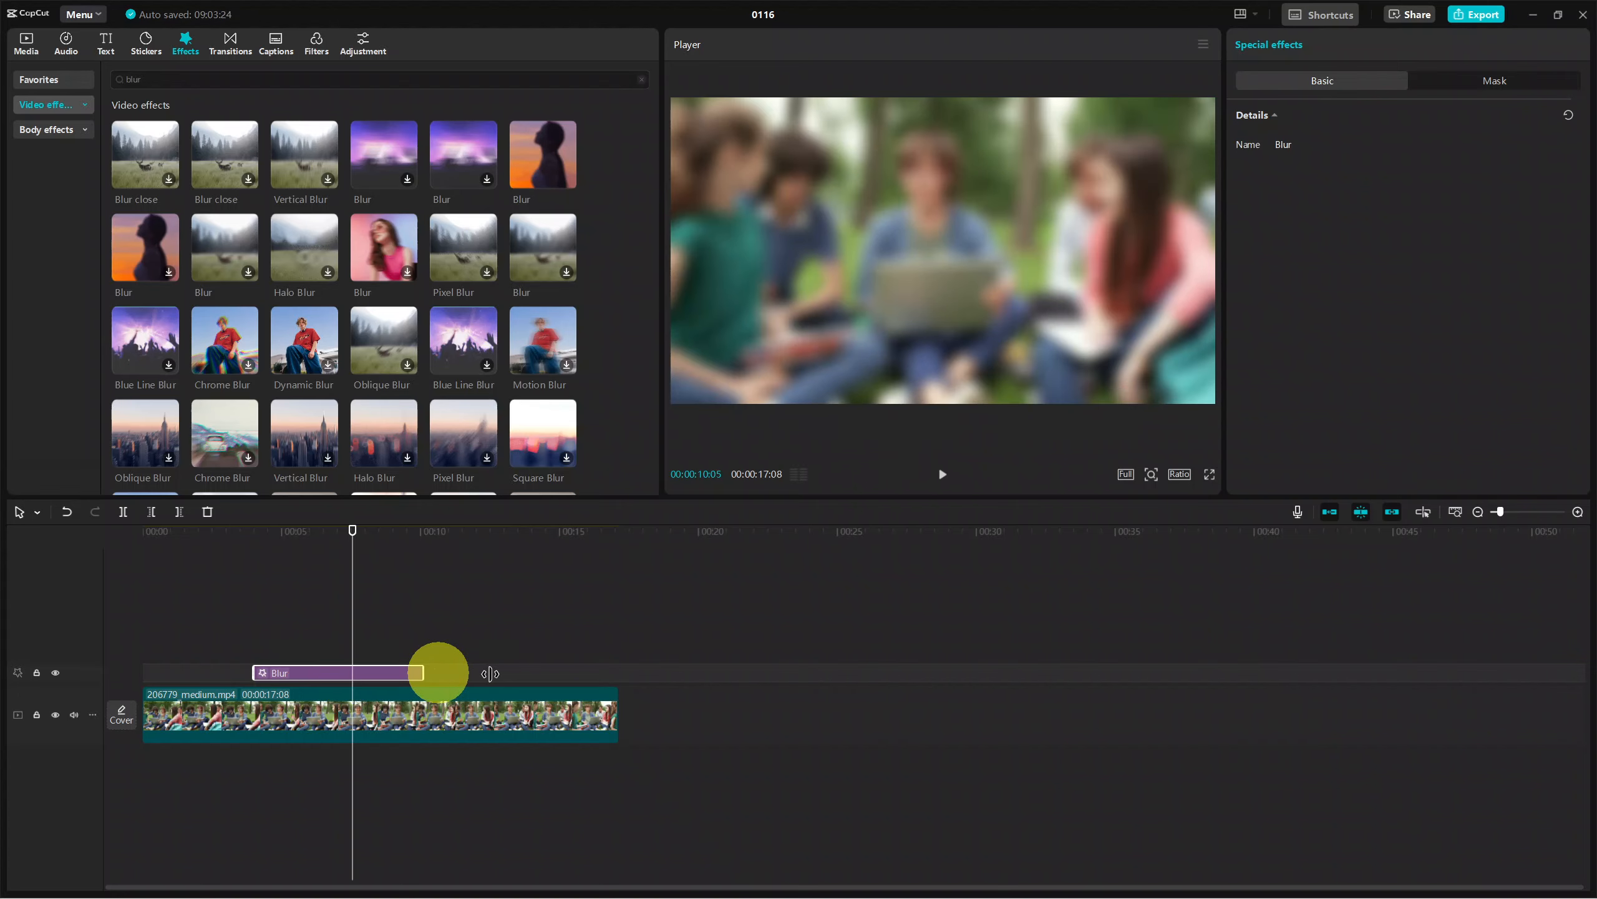
left_click_drag(554, 674, 620, 673)
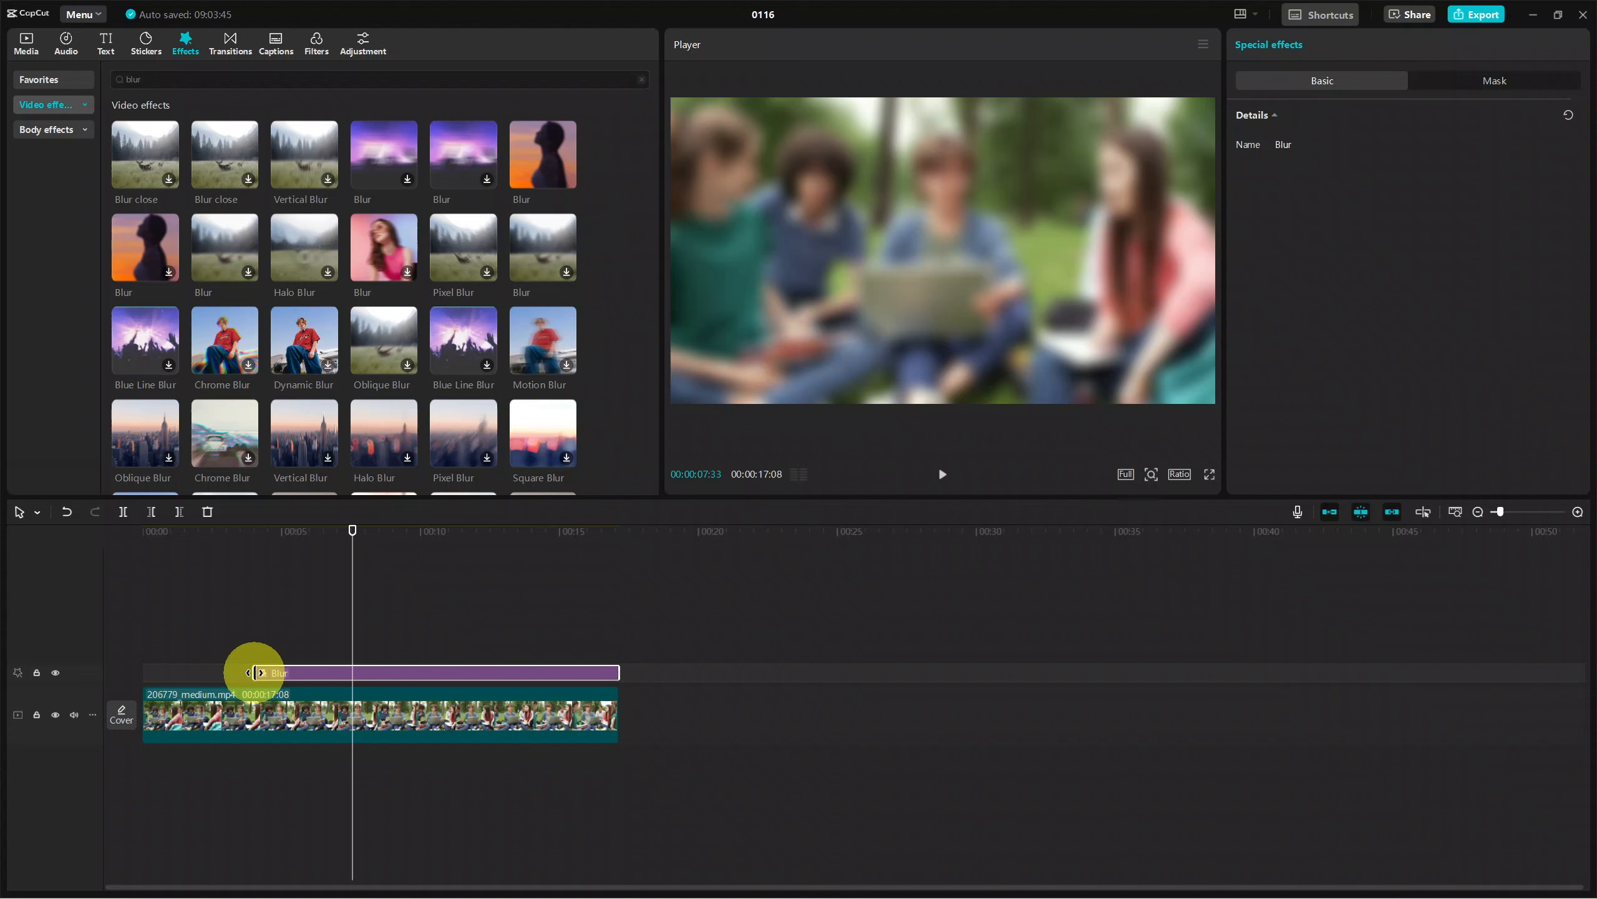
left_click_drag(253, 672, 142, 673)
left_click(333, 614)
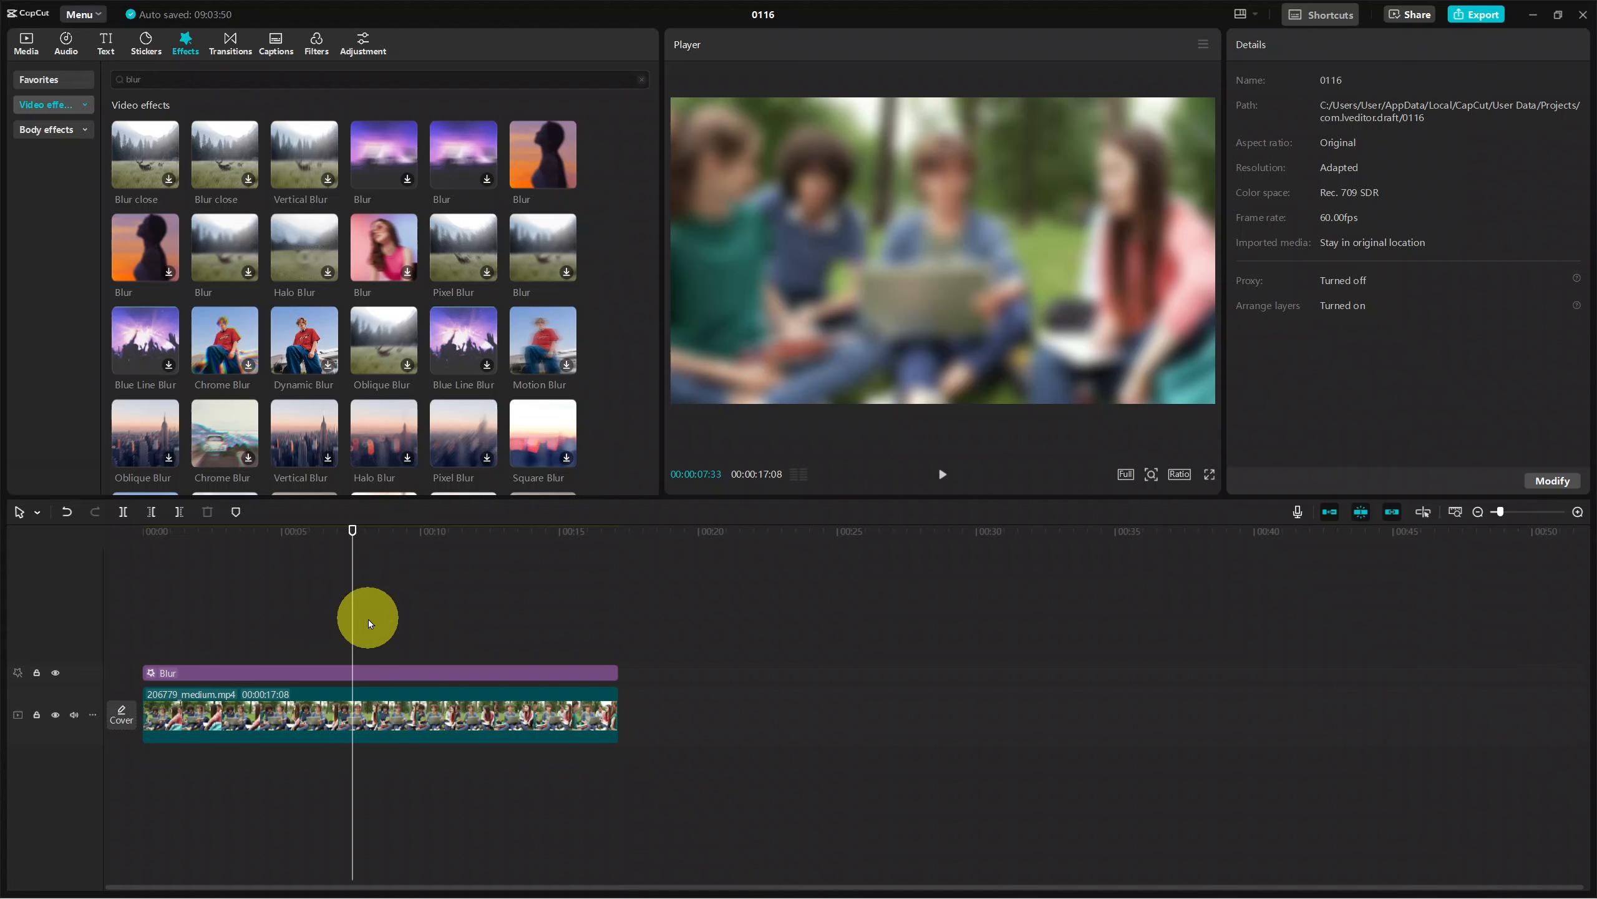
- Play the blurred video from the beginning to review the effect, then check a frame near 13 seconds
left_click_drag(349, 629, 140, 637)
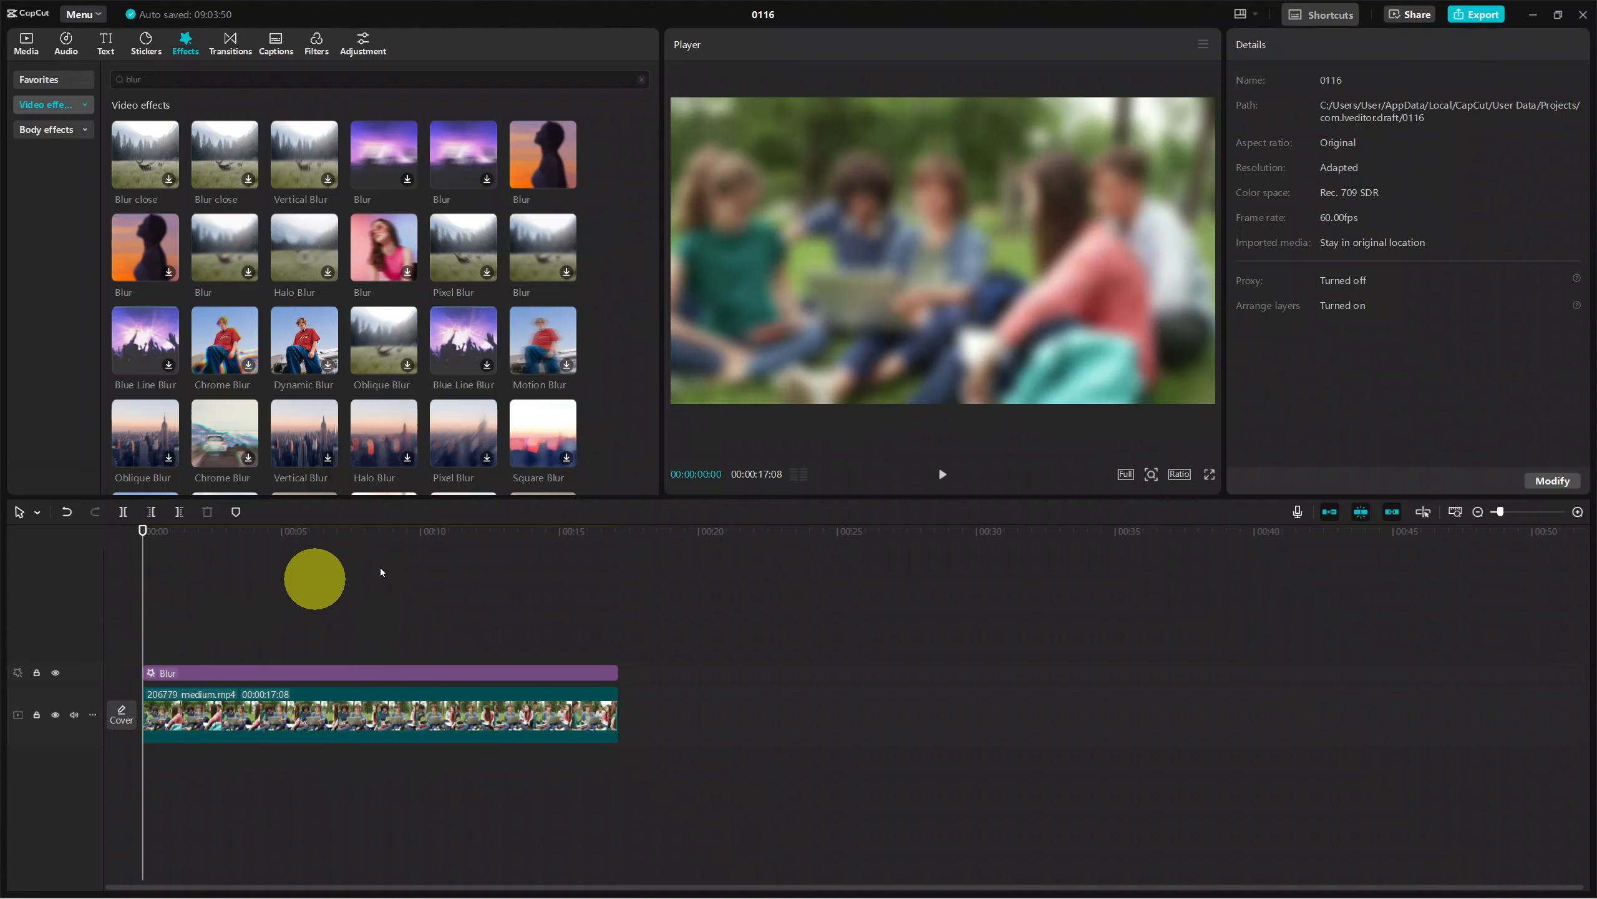
left_click(938, 476)
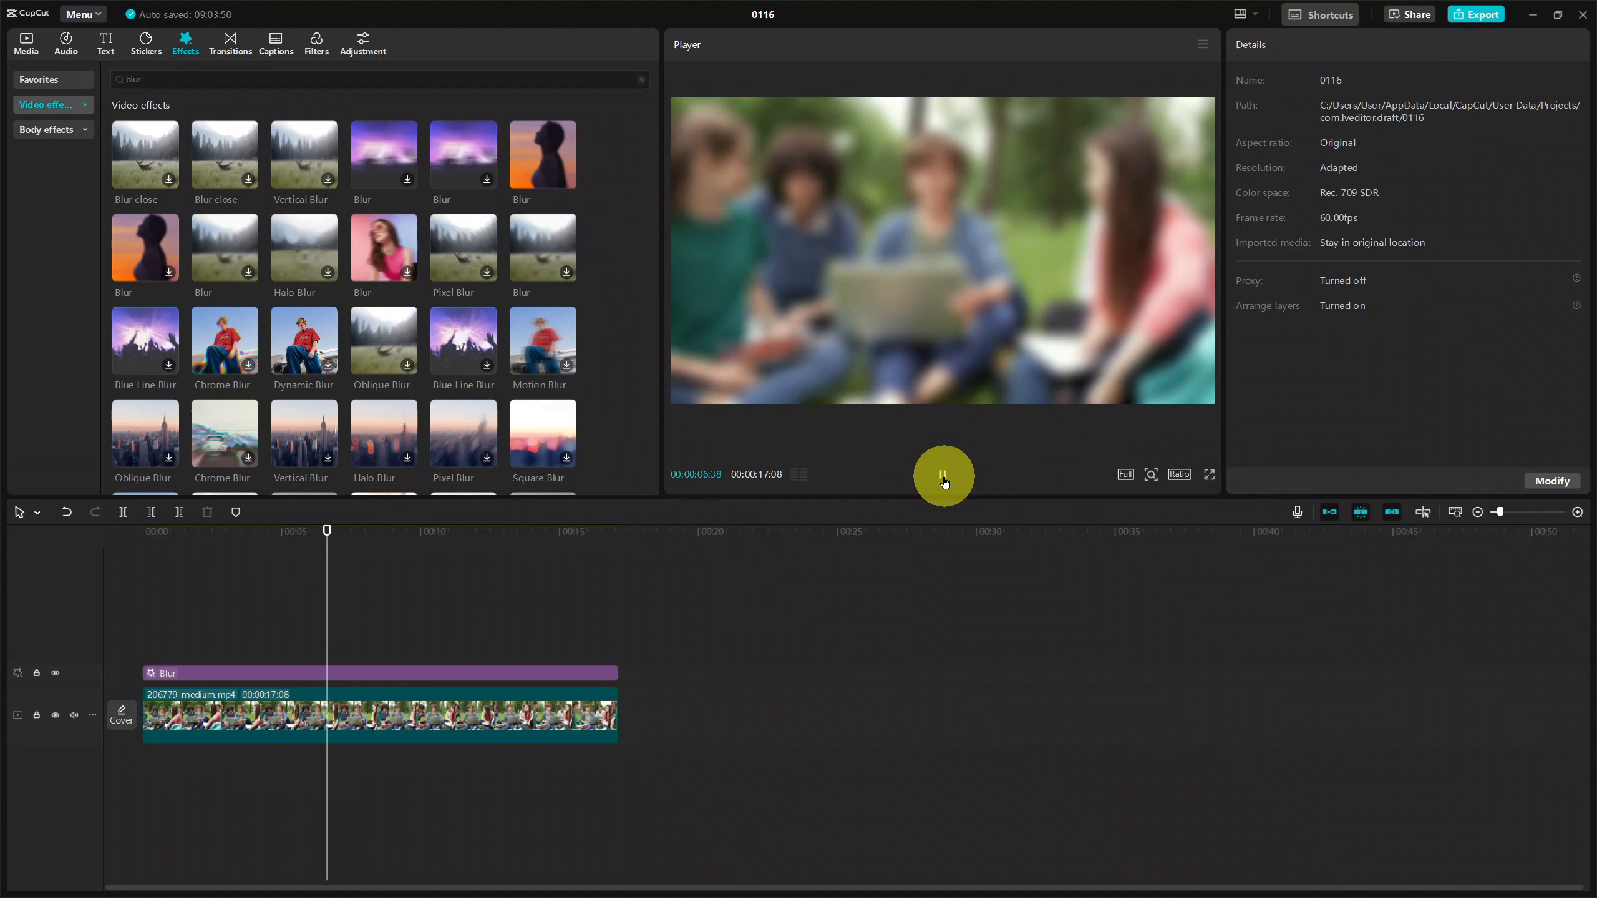
left_click(944, 476)
left_click(500, 726)
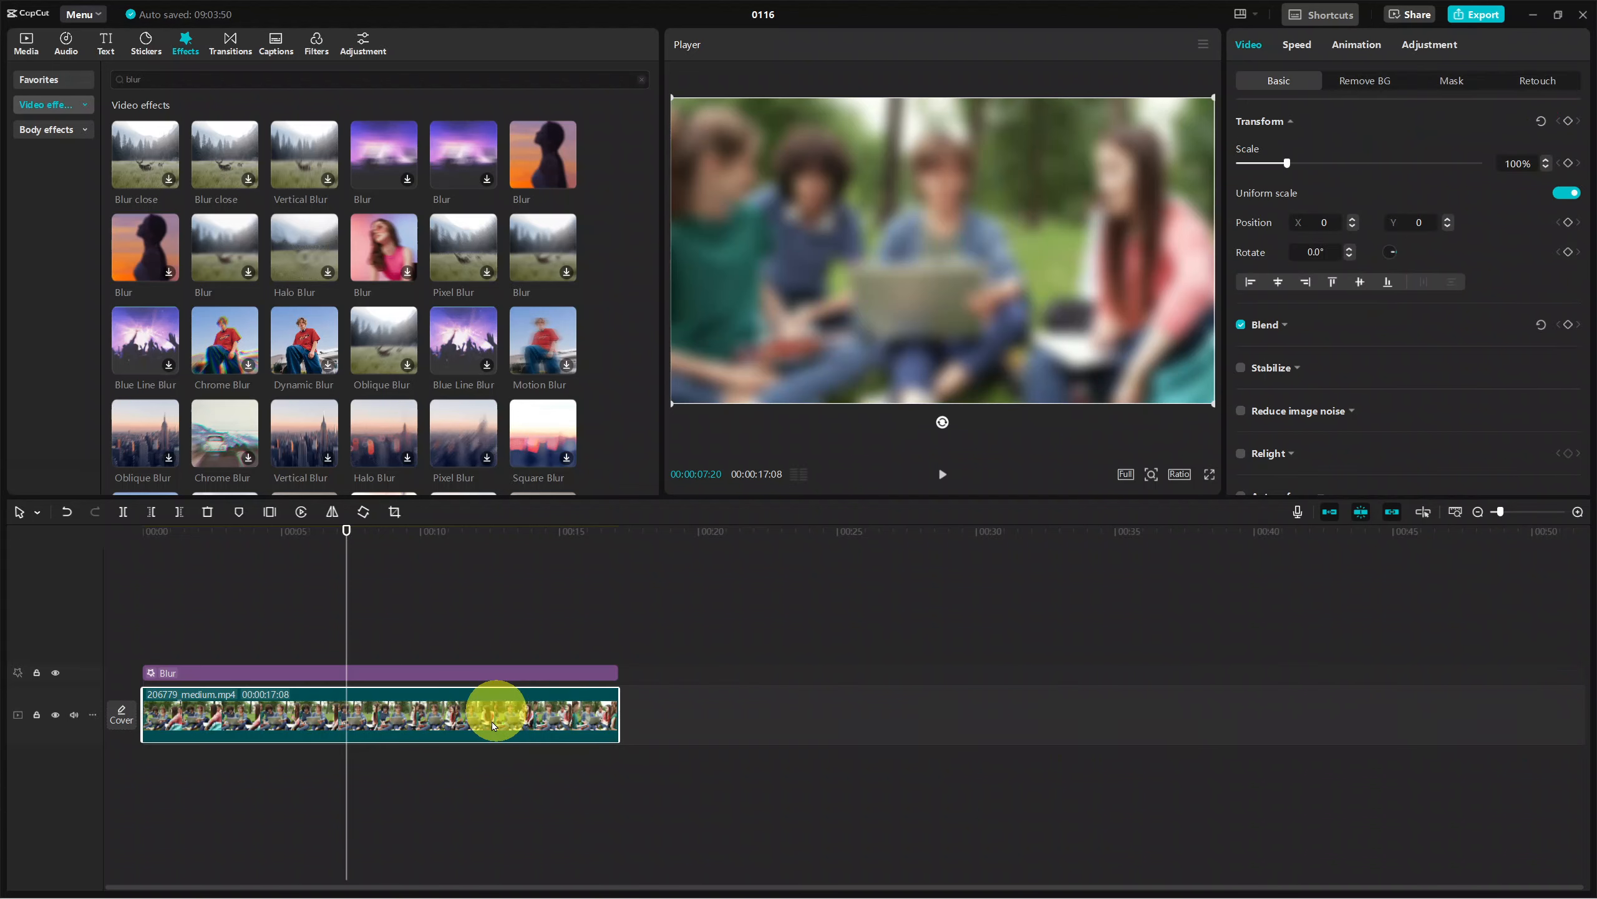
left_click(527, 597)
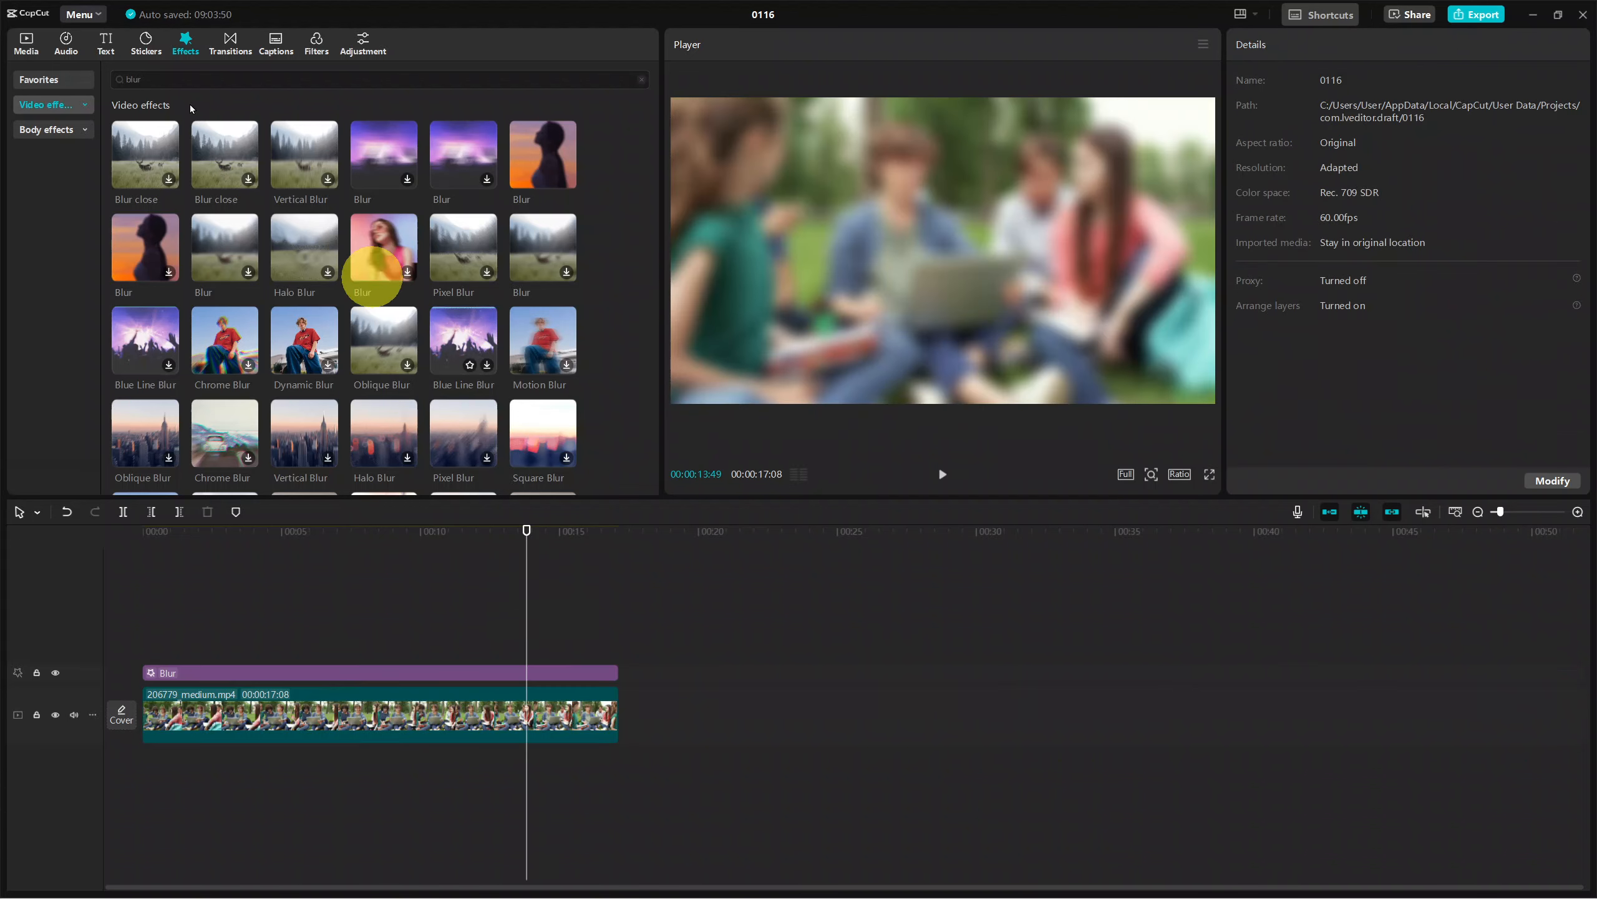
- Add a second copy of 206779_medium.mp4 on a track above the Blur effect, aligned with the timeline start
left_click(31, 48)
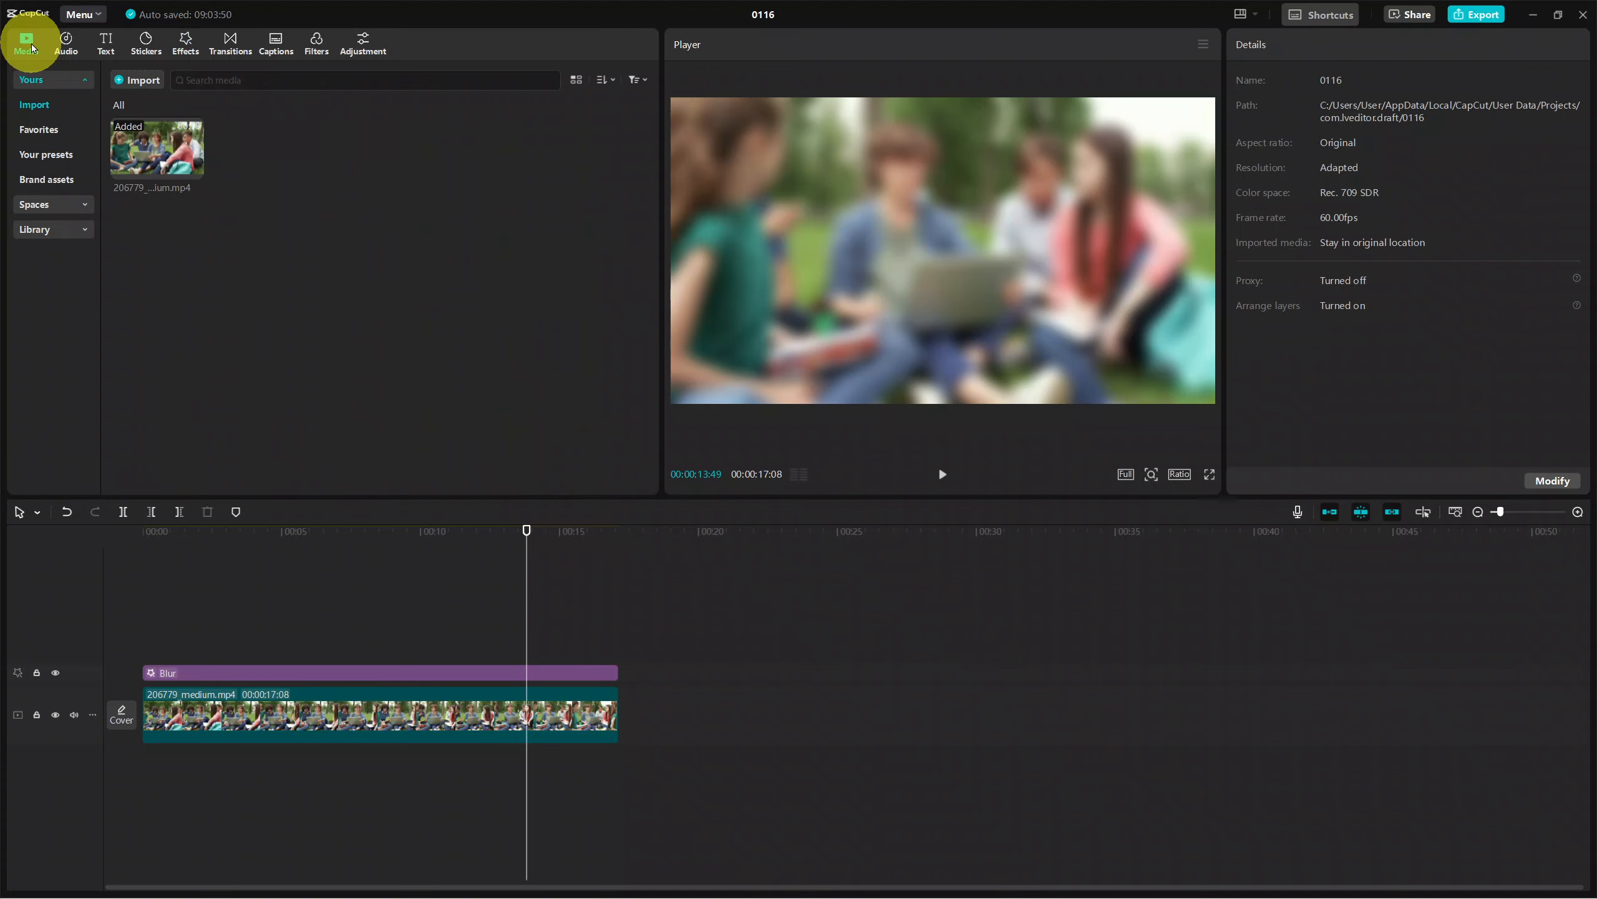
left_click(64, 80)
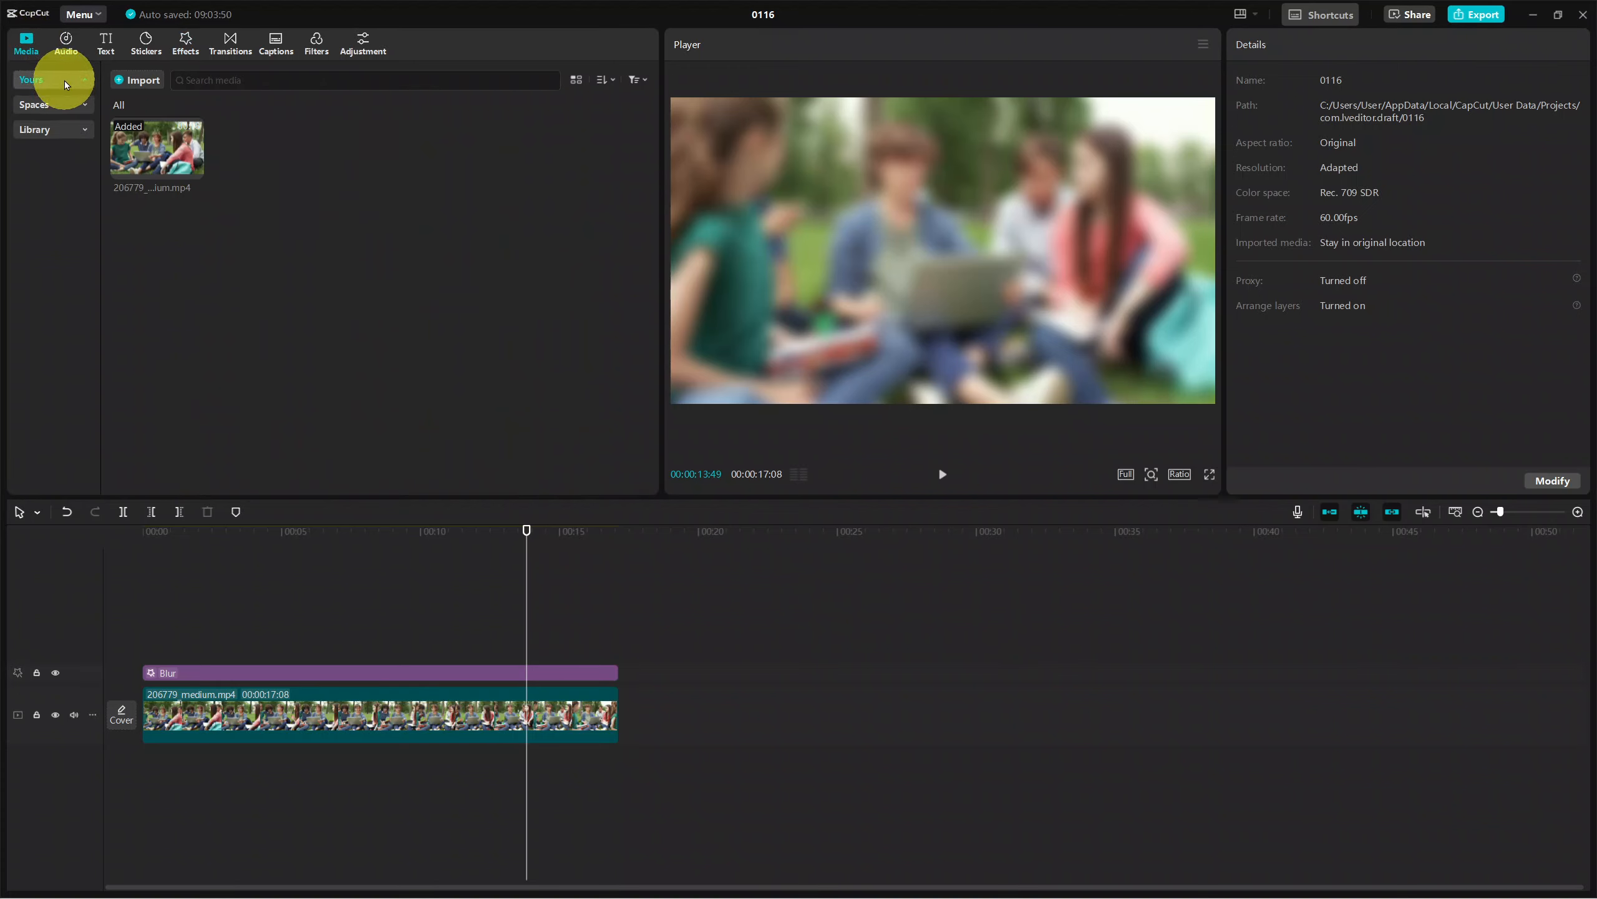
left_click(195, 172)
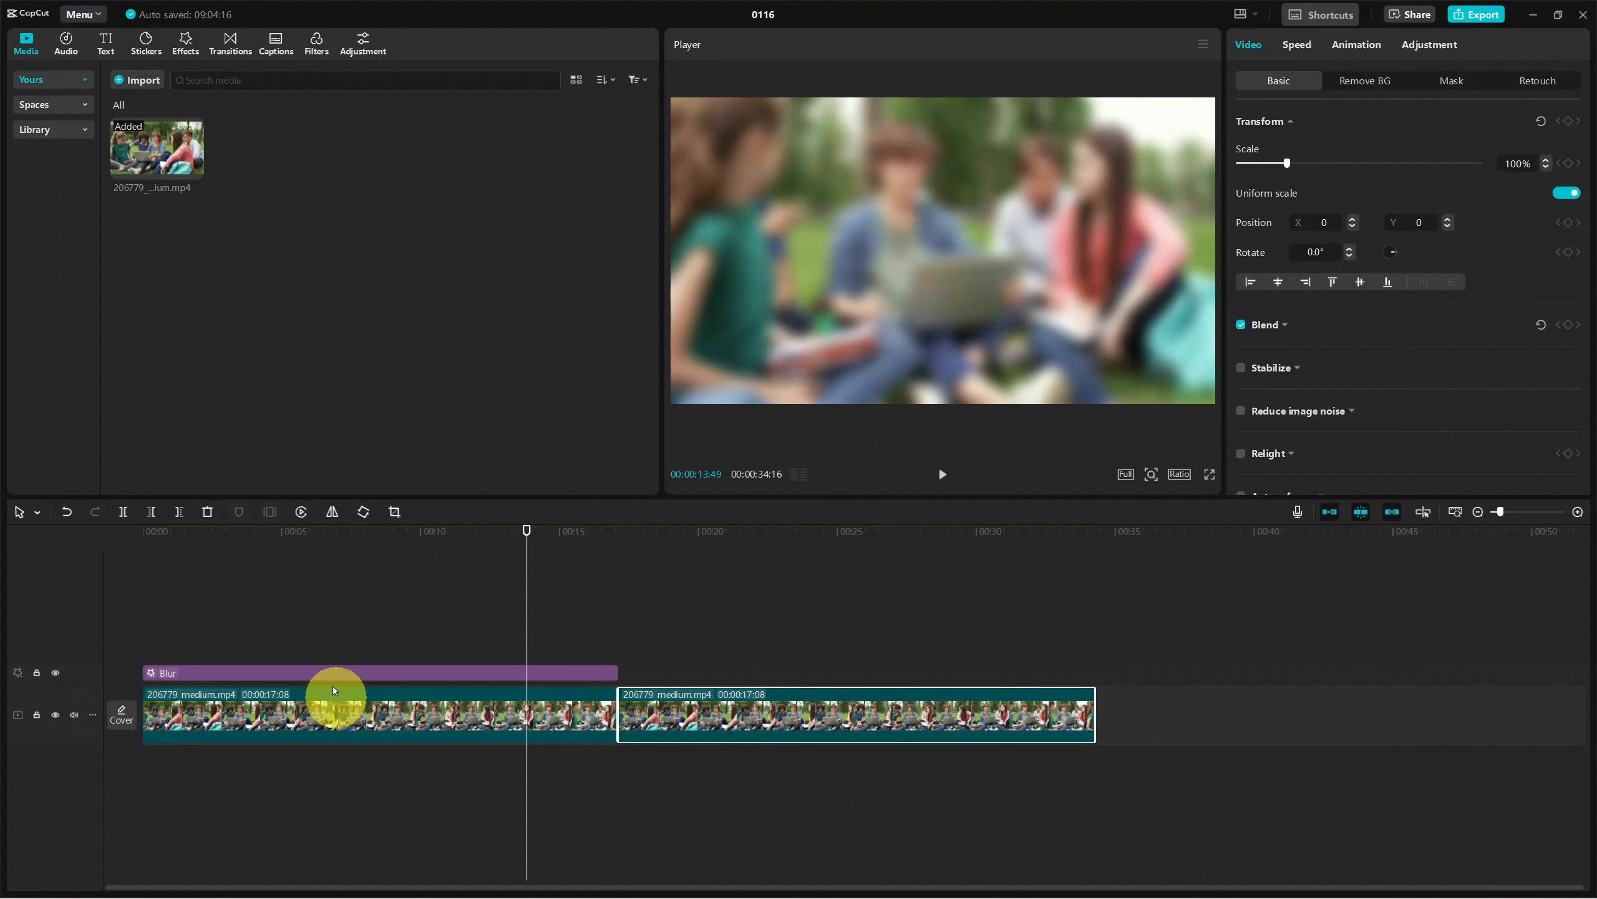
left_click_drag(794, 740, 319, 640)
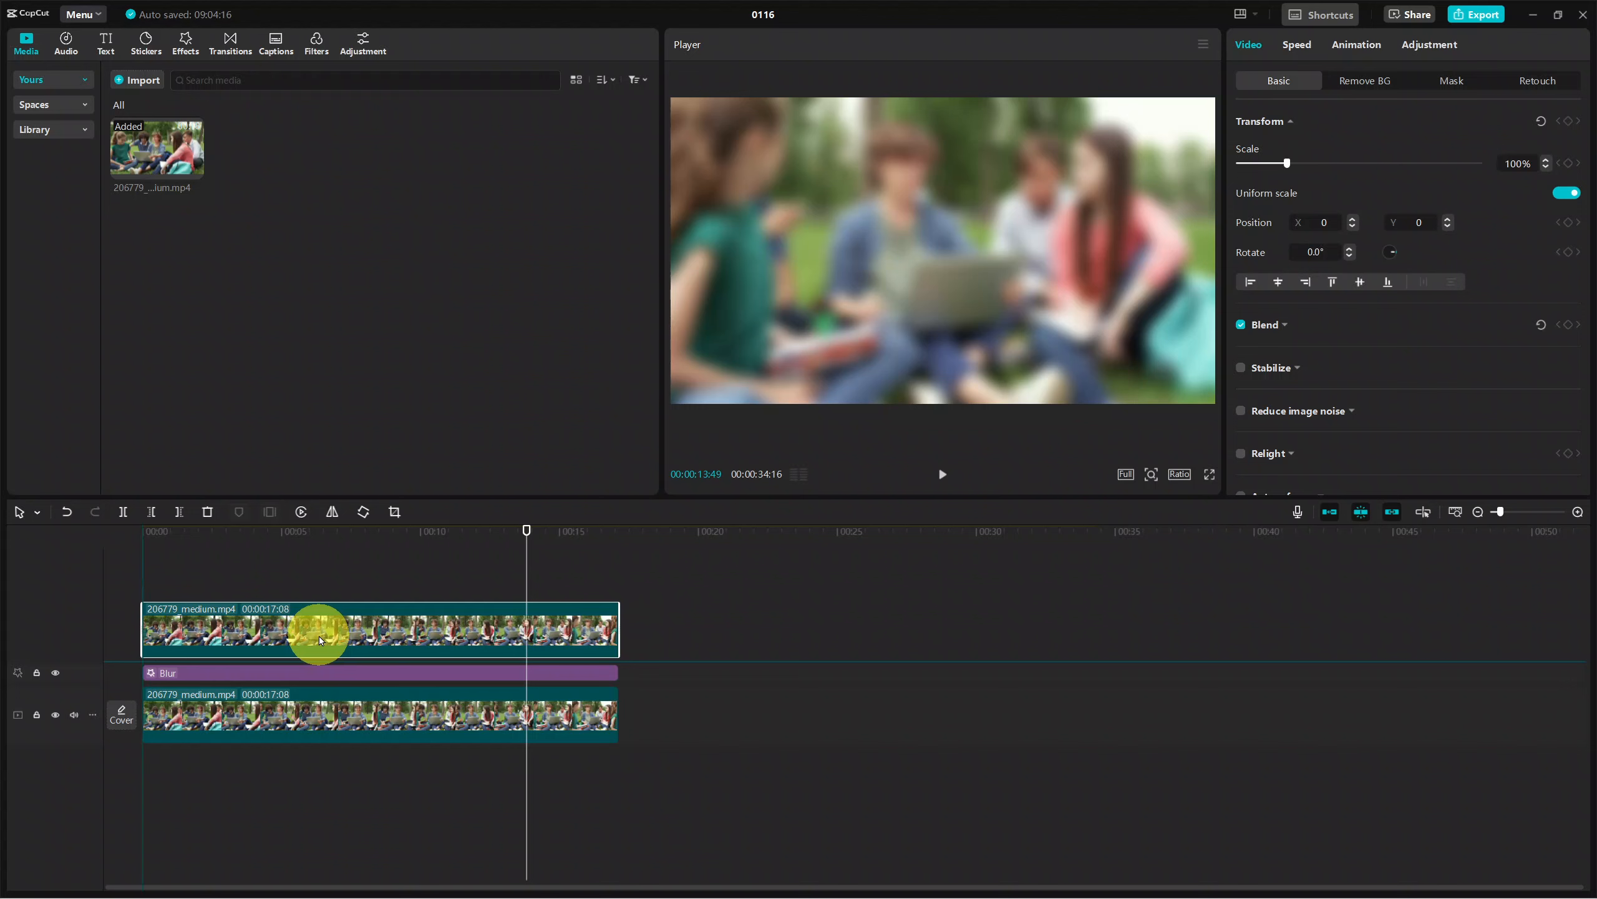
left_click_drag(319, 640, 318, 641)
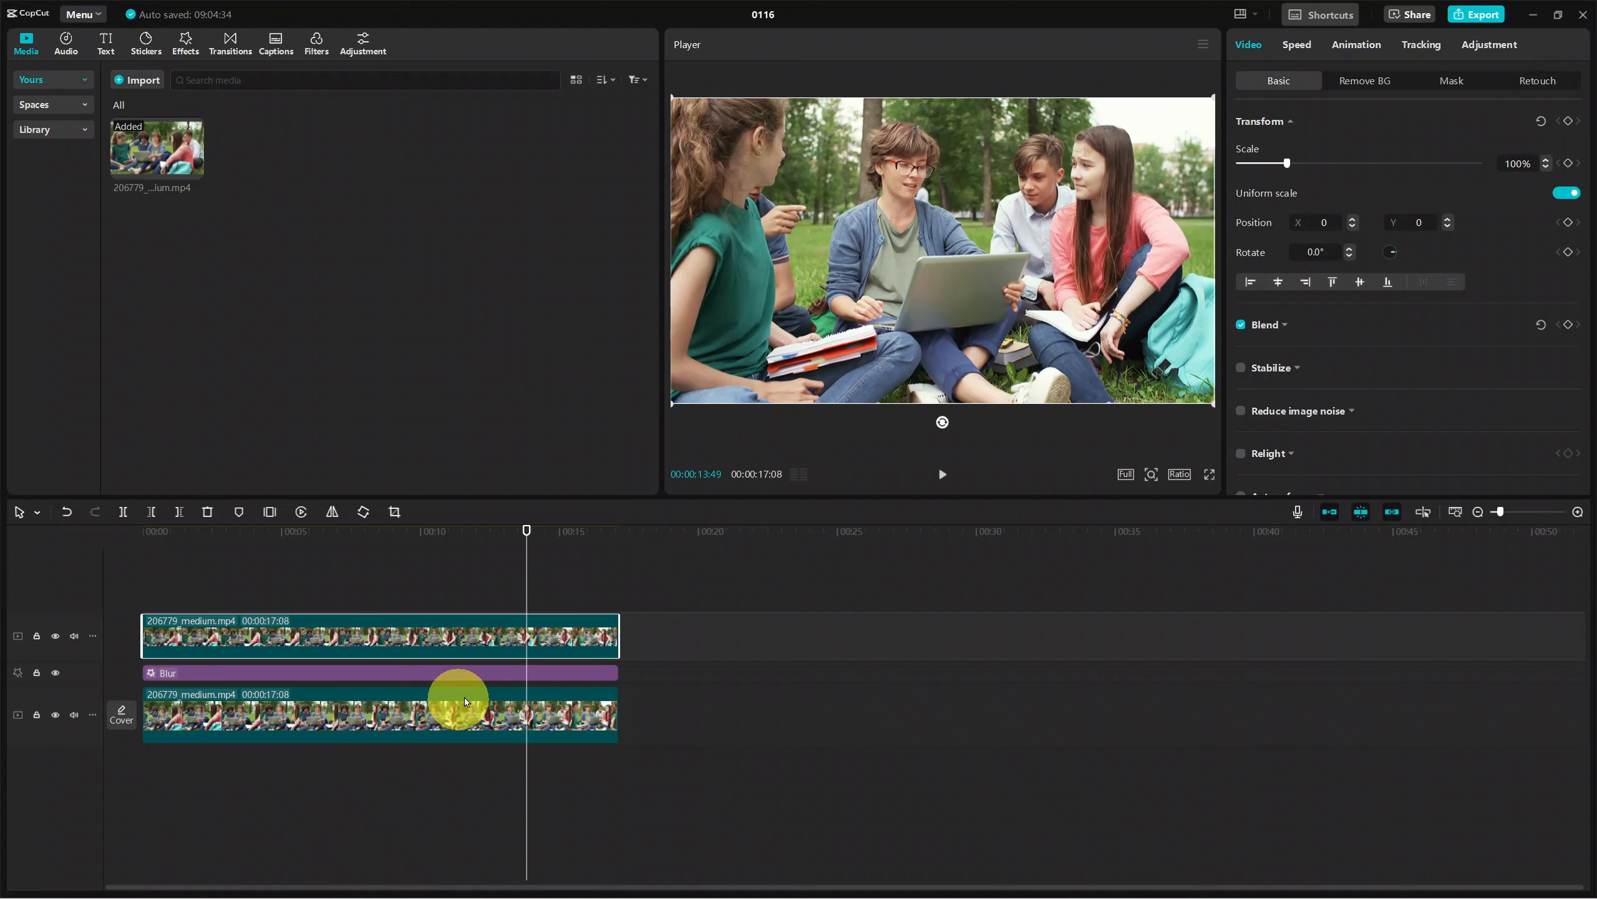
- Play the layered video from the beginning for about four seconds, check its last frame, and return to the start
left_click_drag(530, 585, 135, 595)
left_click(943, 475)
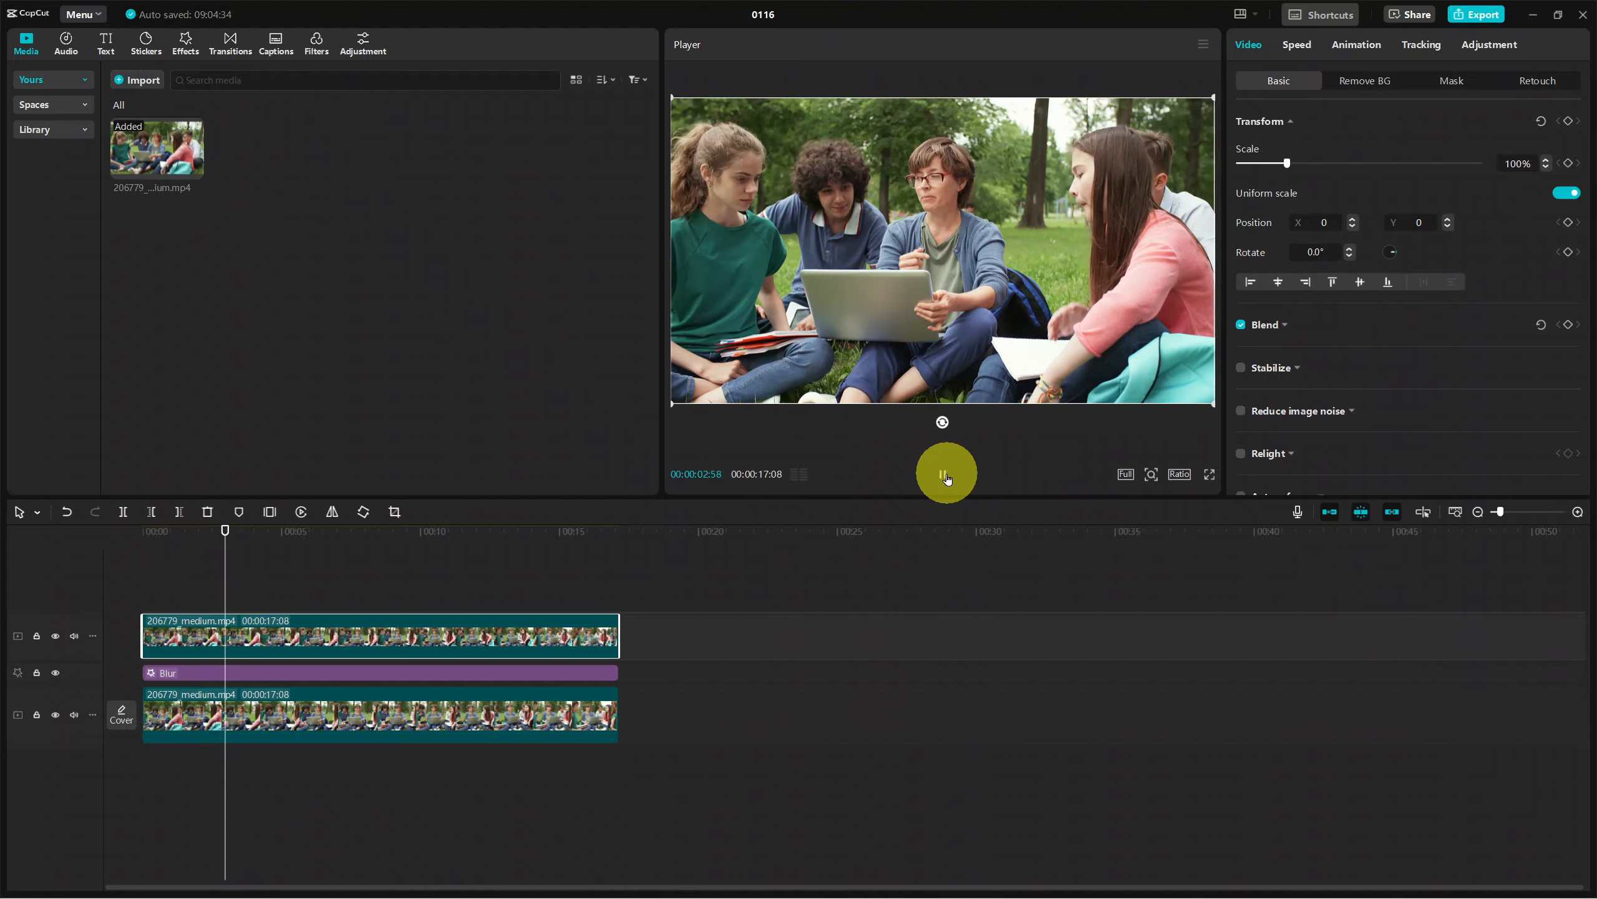
left_click(945, 476)
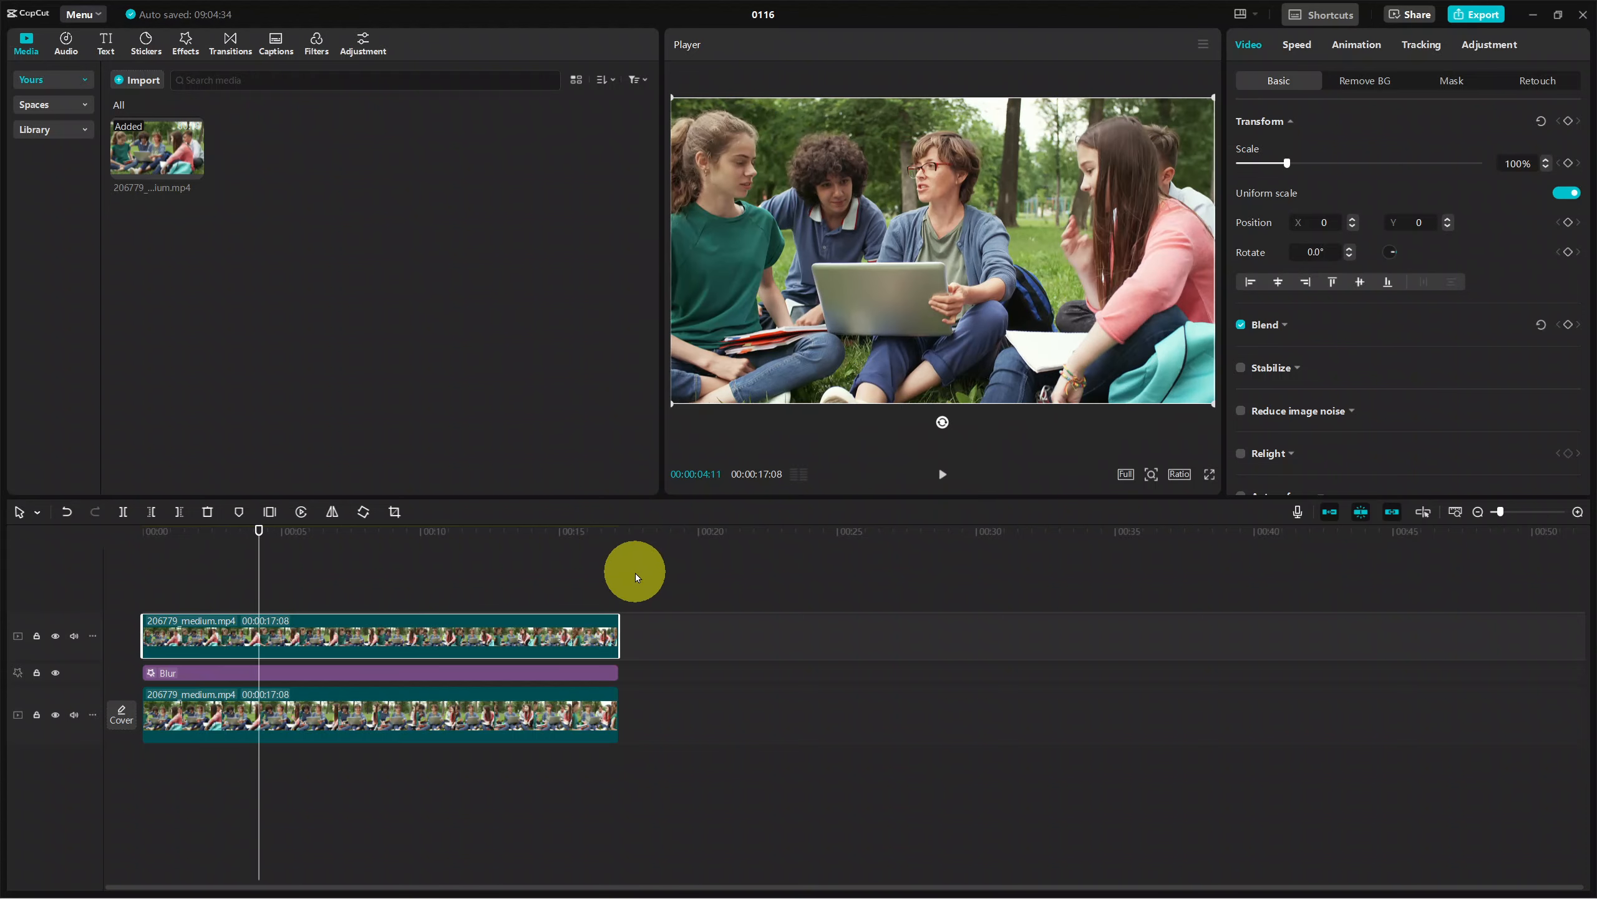
left_click(635, 574)
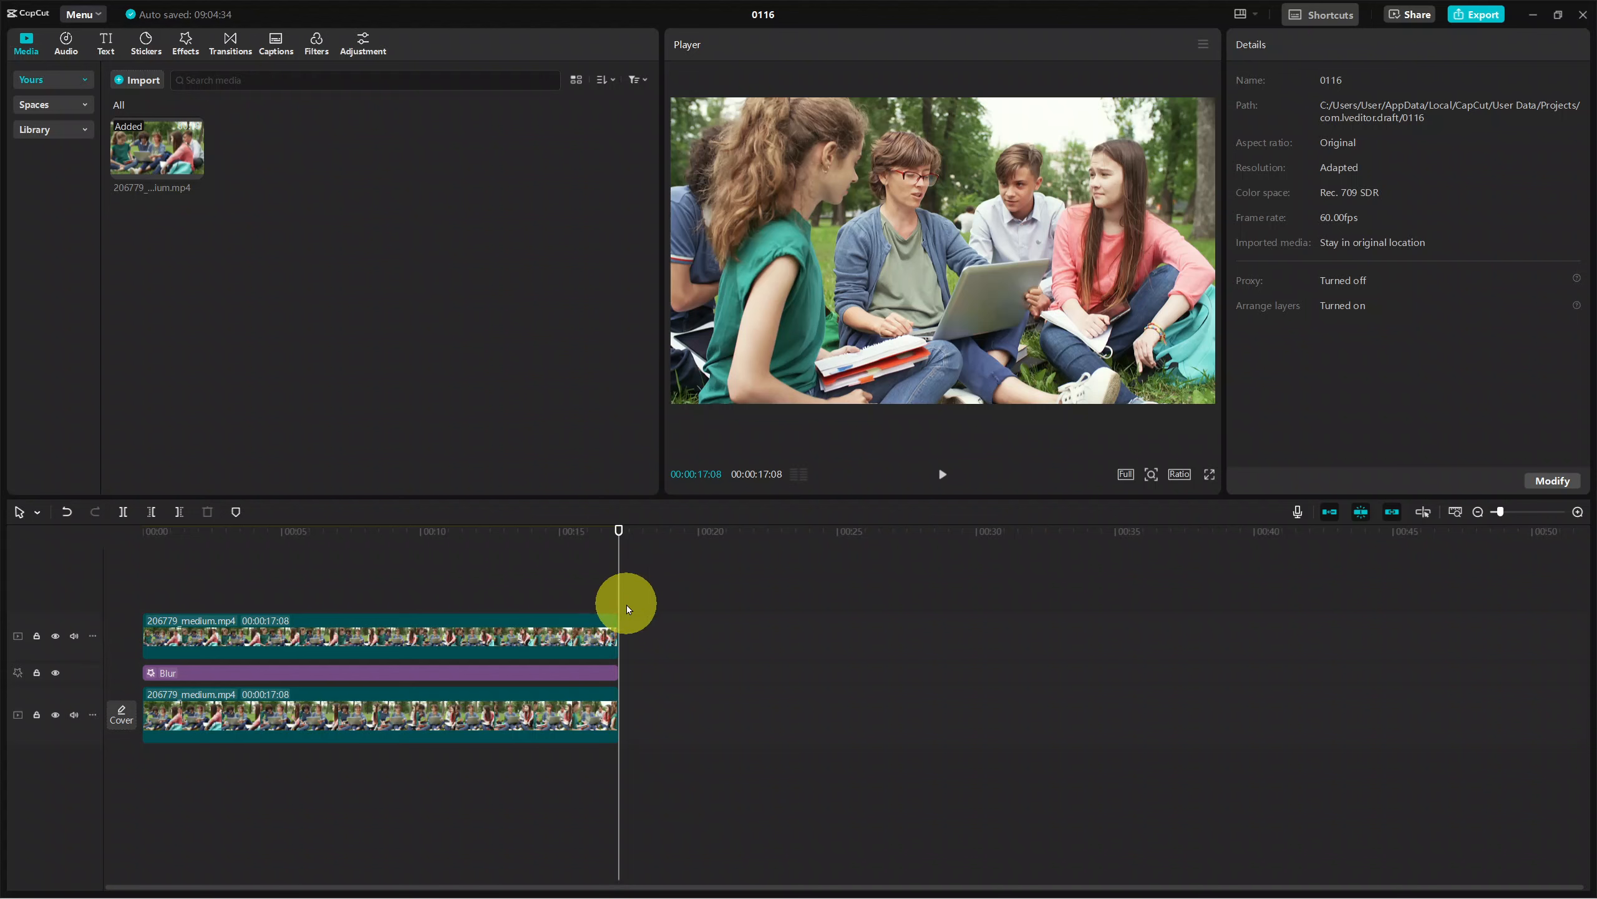
left_click_drag(627, 607, 115, 598)
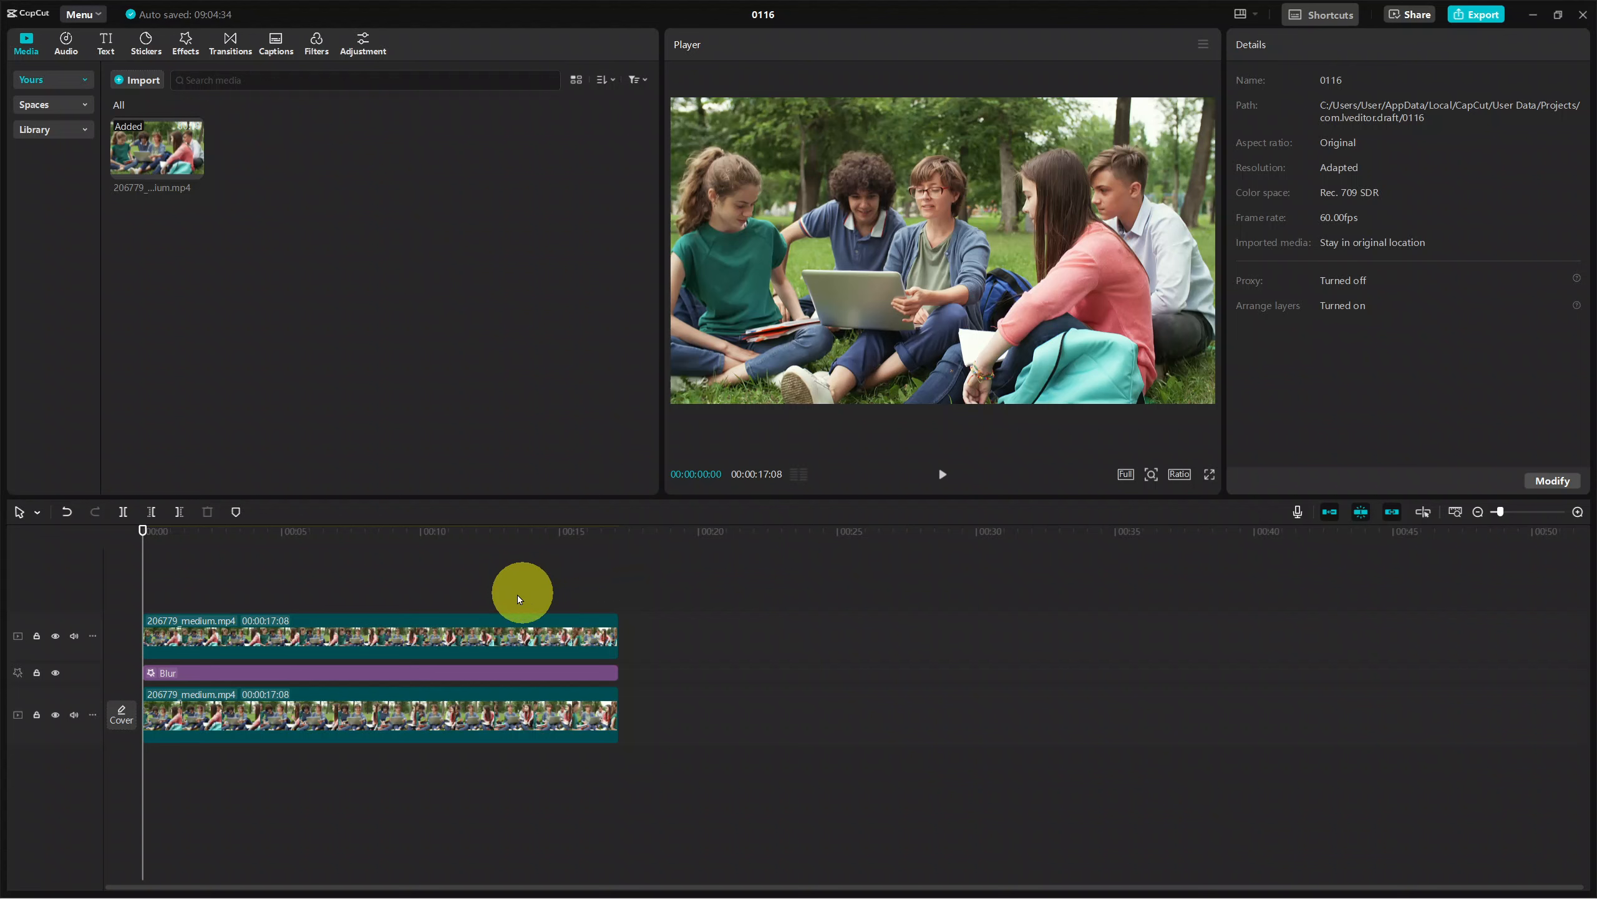
- Add a Circle mask to the upper video copy and move it over the face of the middle person, at X 0, Y 193
left_click(385, 634)
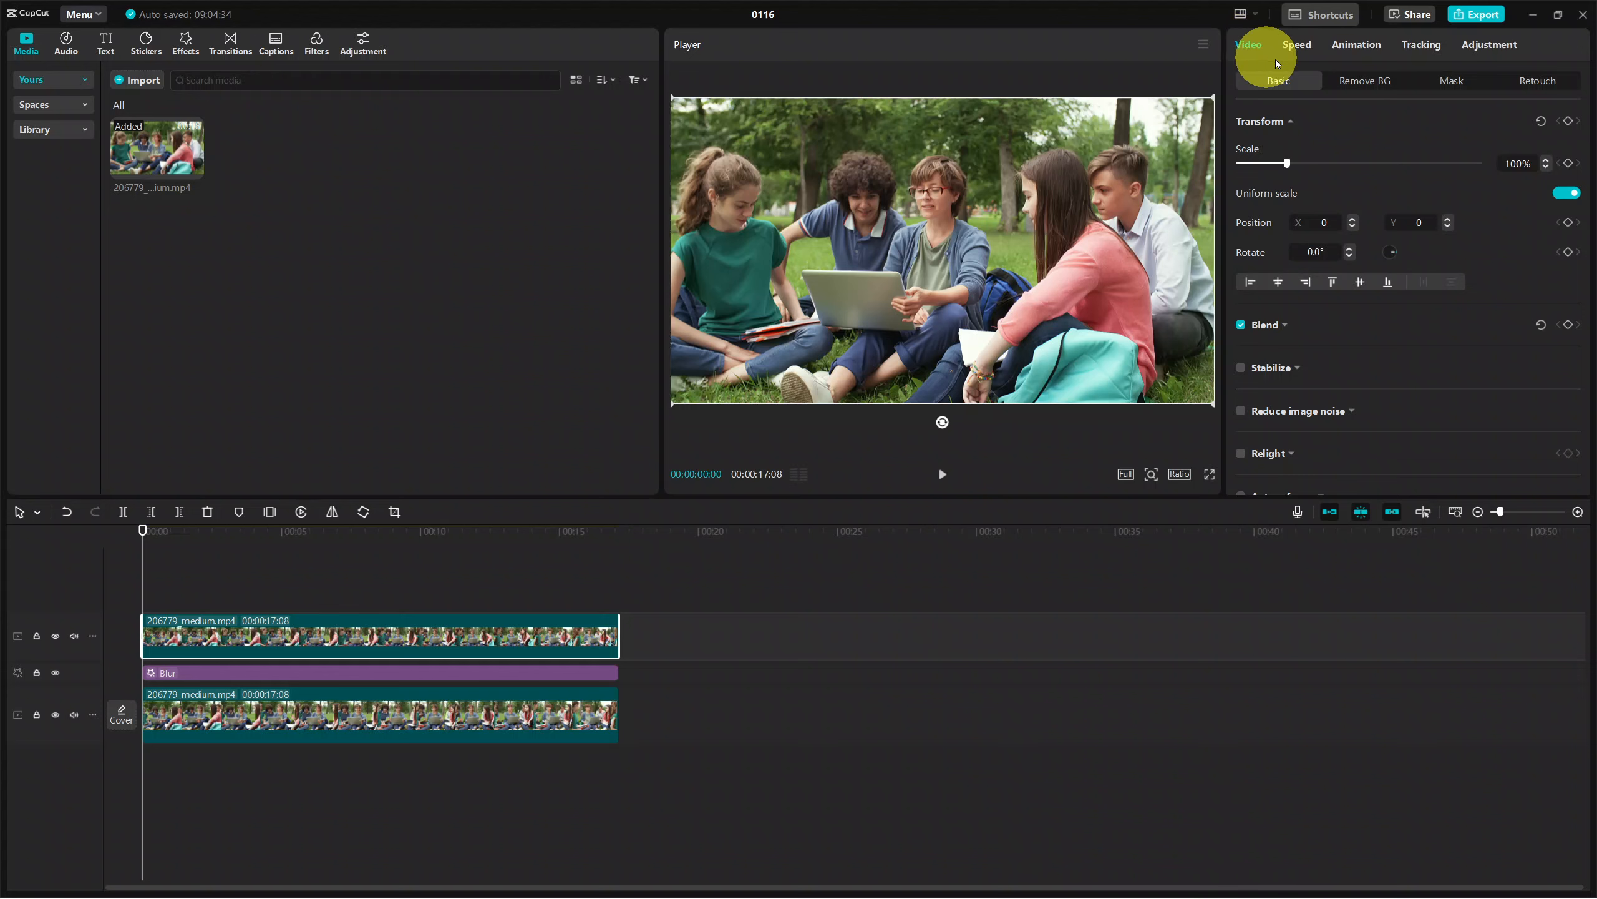
left_click(1449, 80)
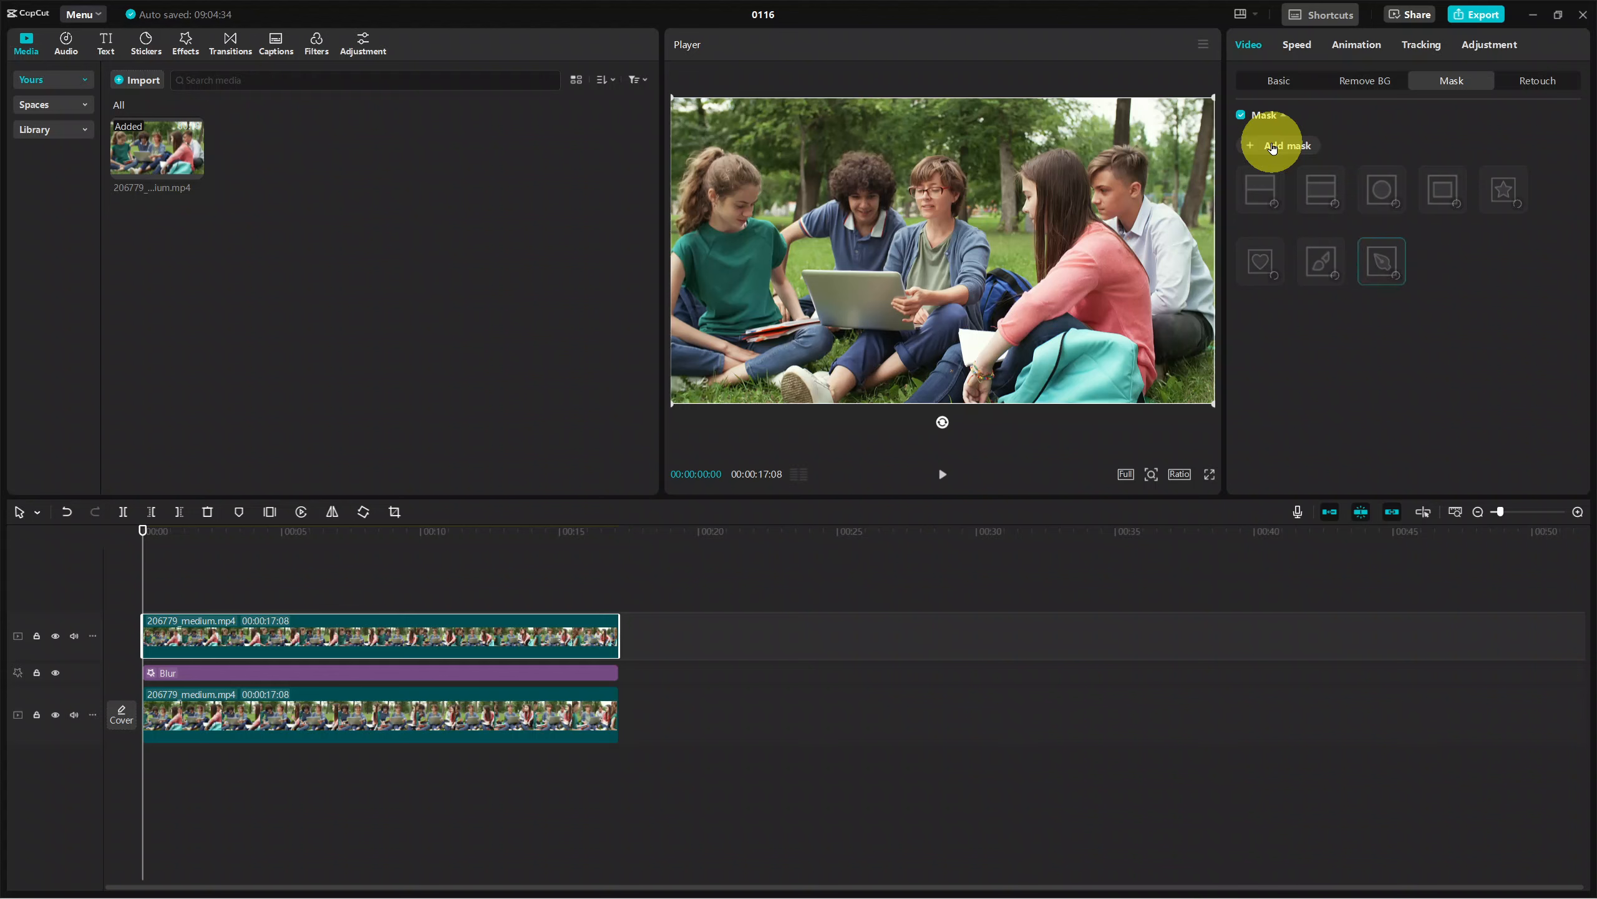
left_click(1381, 190)
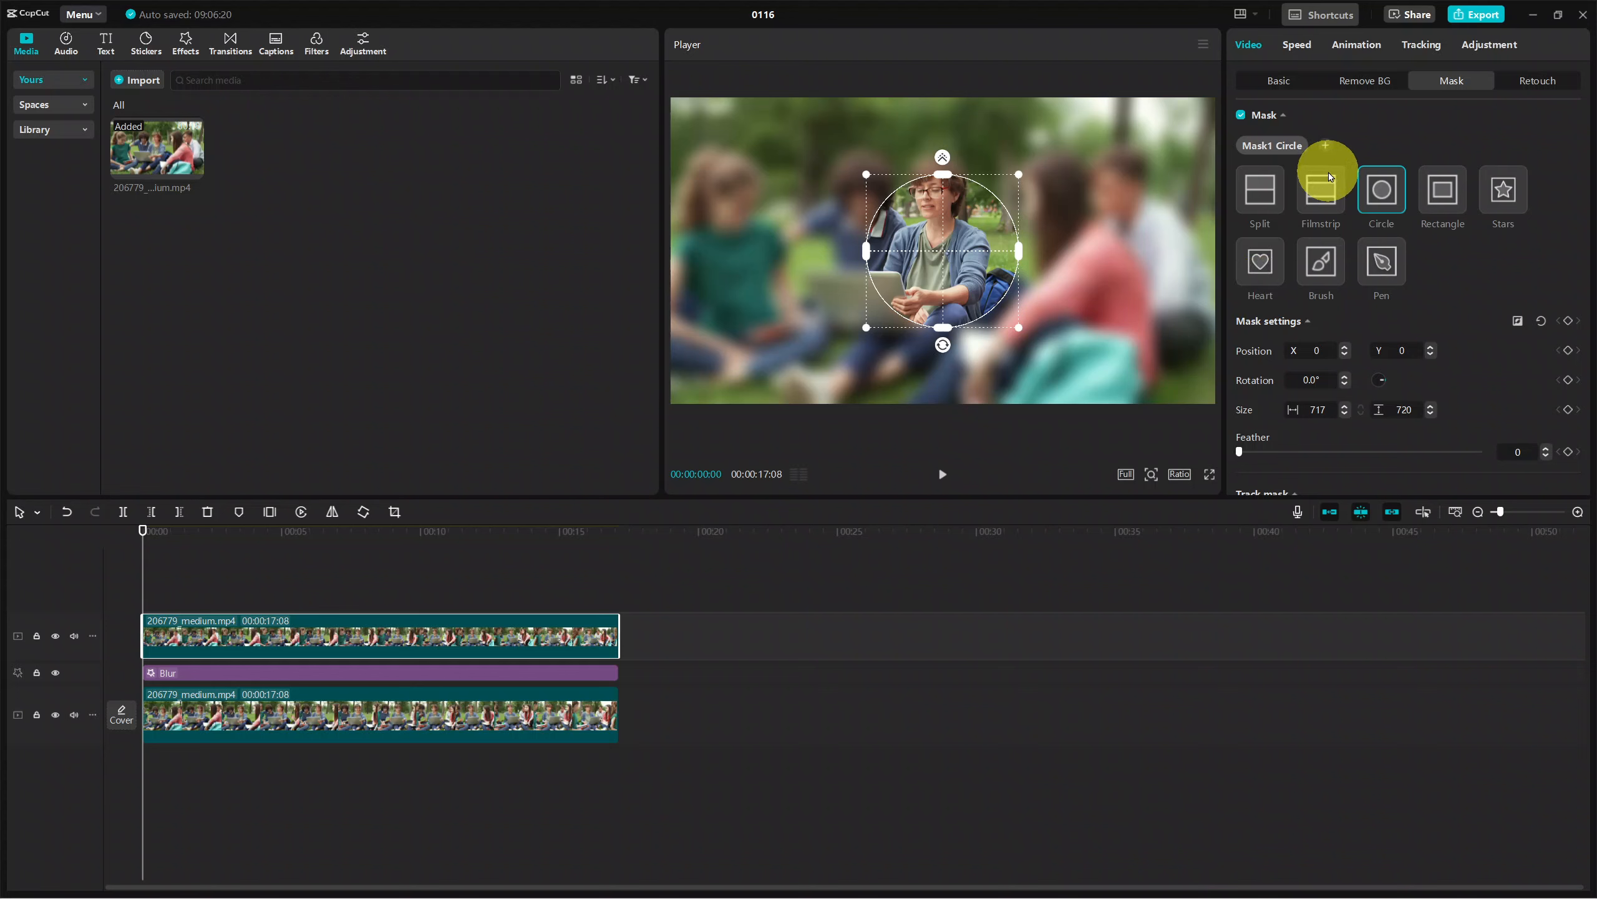
left_click_drag(910, 269, 951, 214)
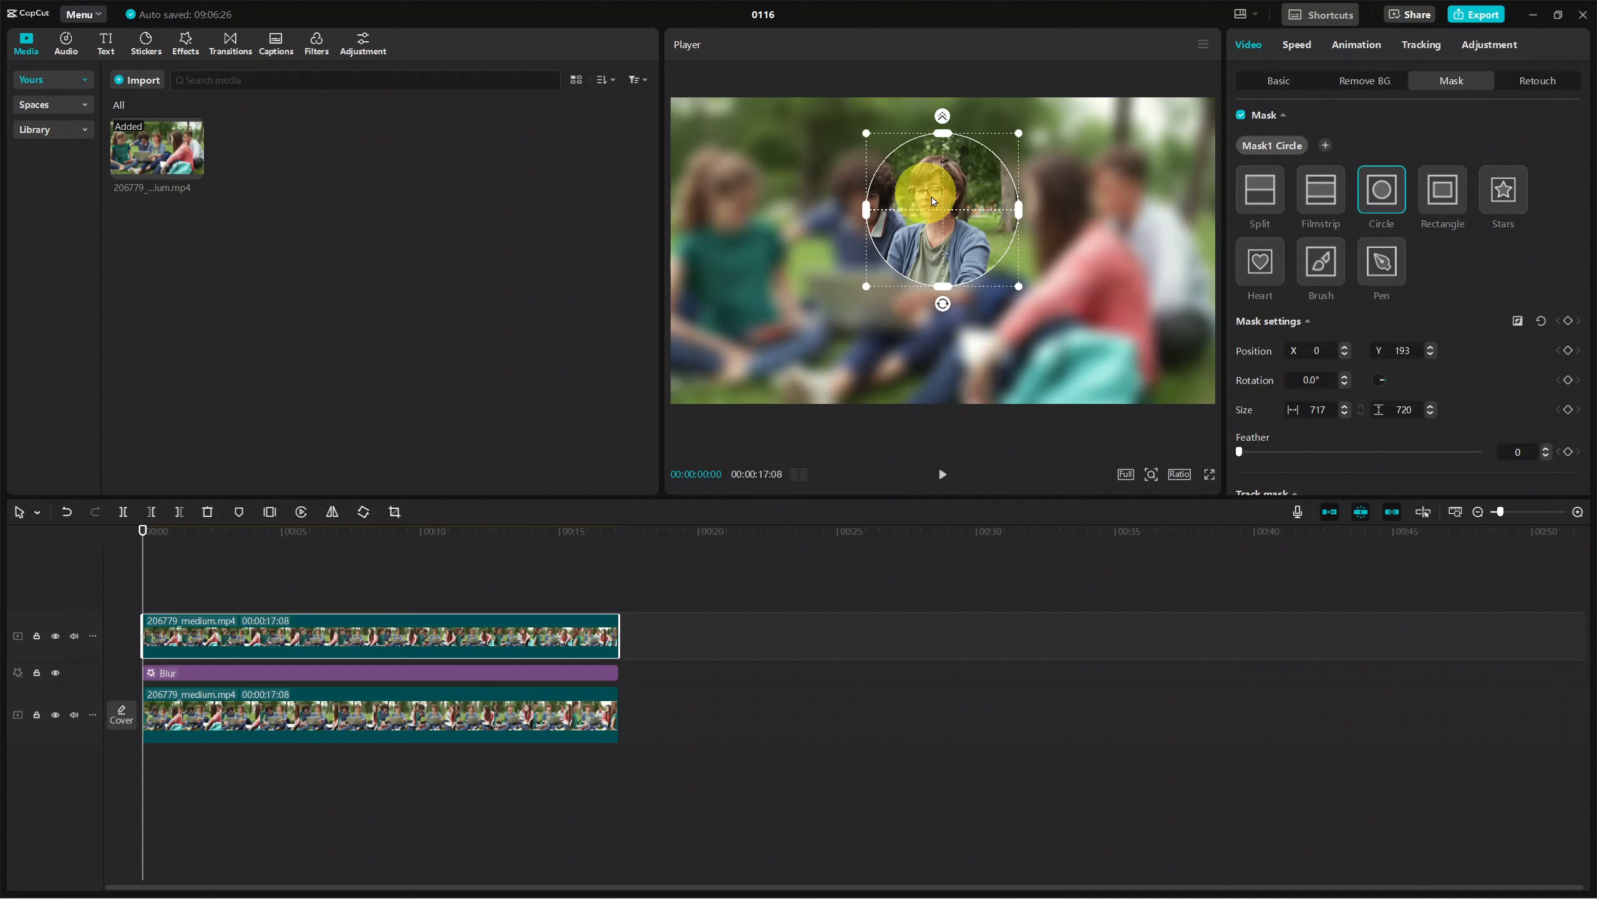
scroll(1308, 340, "down", 2)
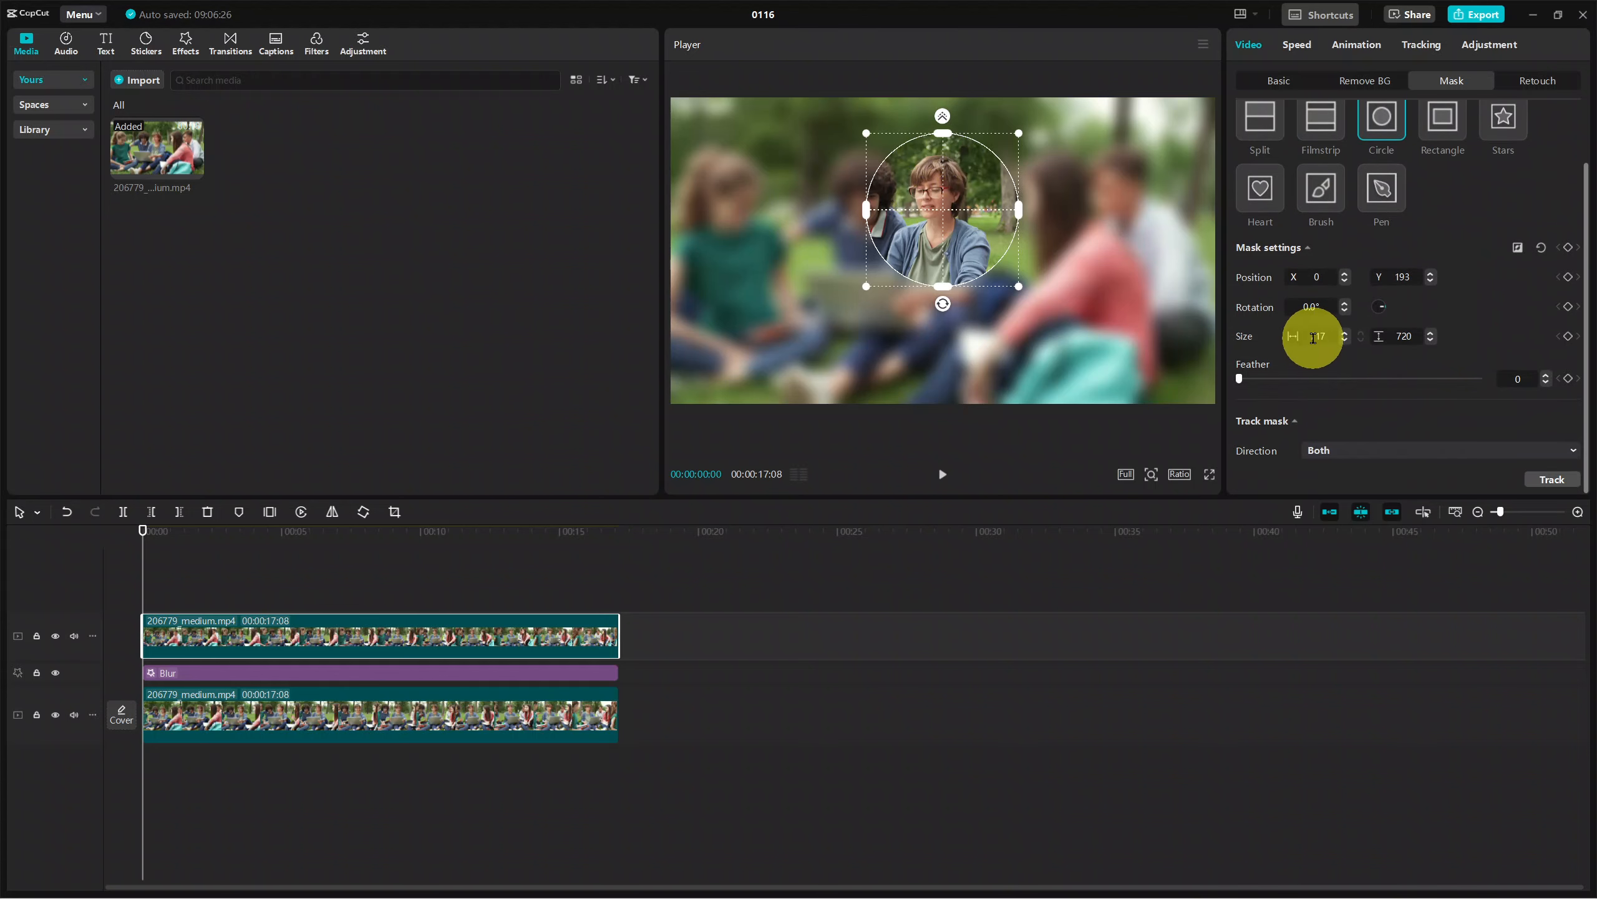
scroll(1315, 333, "up", 2)
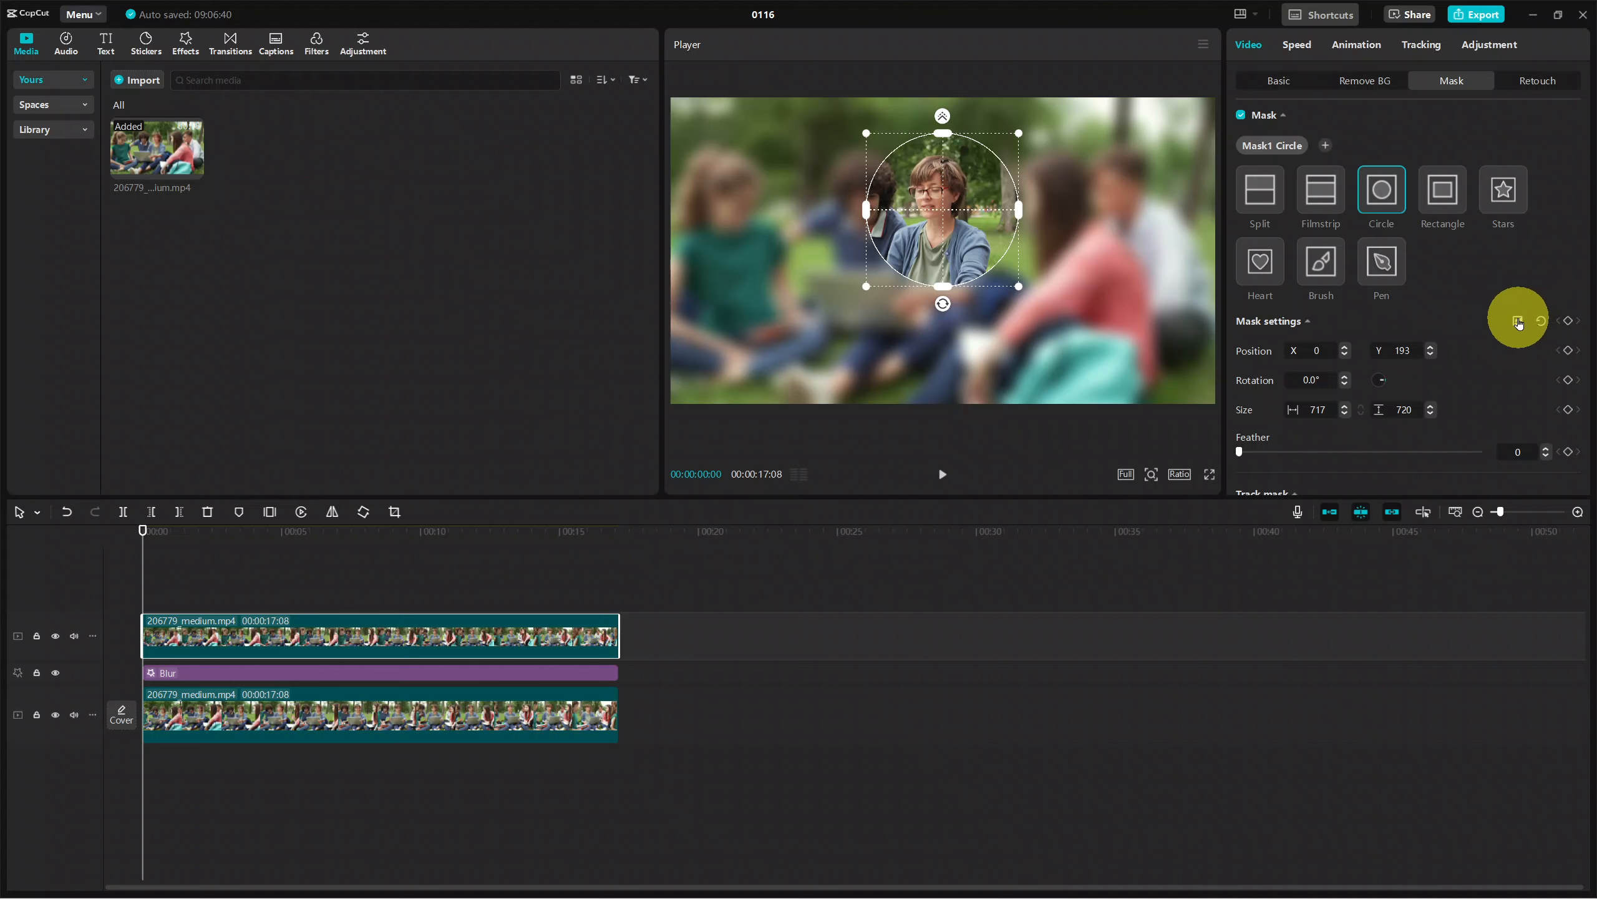
- Invert the circle mask so the blur falls inside it, and raise it to Y 302
left_click(1518, 323)
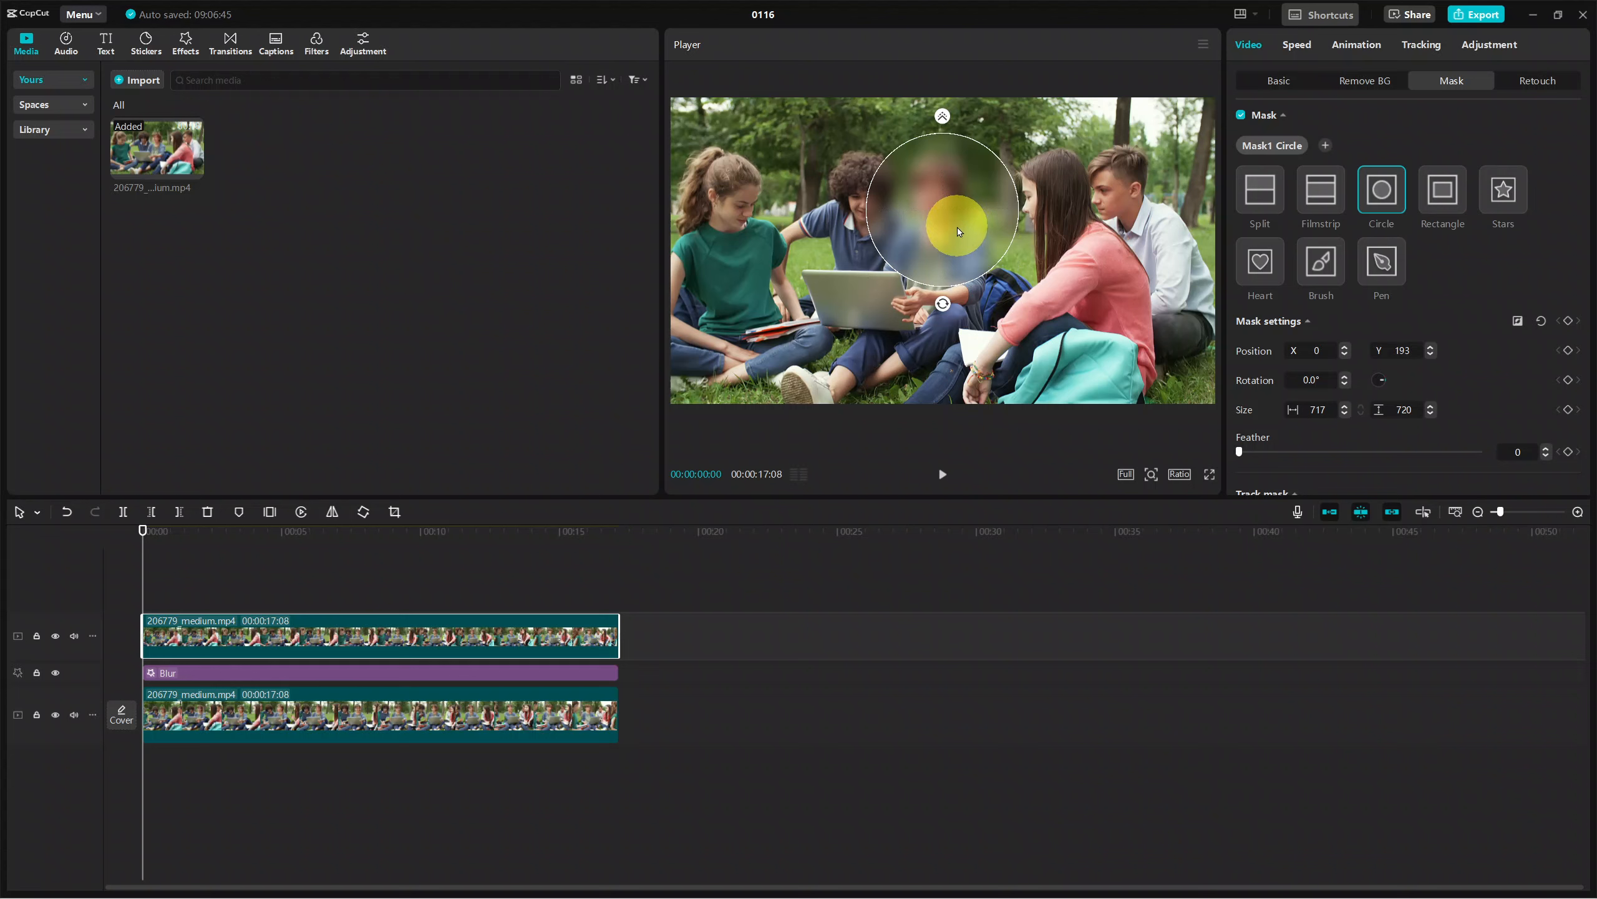
mouse_move(956, 223)
left_mouse_down()
mouse_move(943, 247)
mouse_move(943, 233)
left_mouse_up()
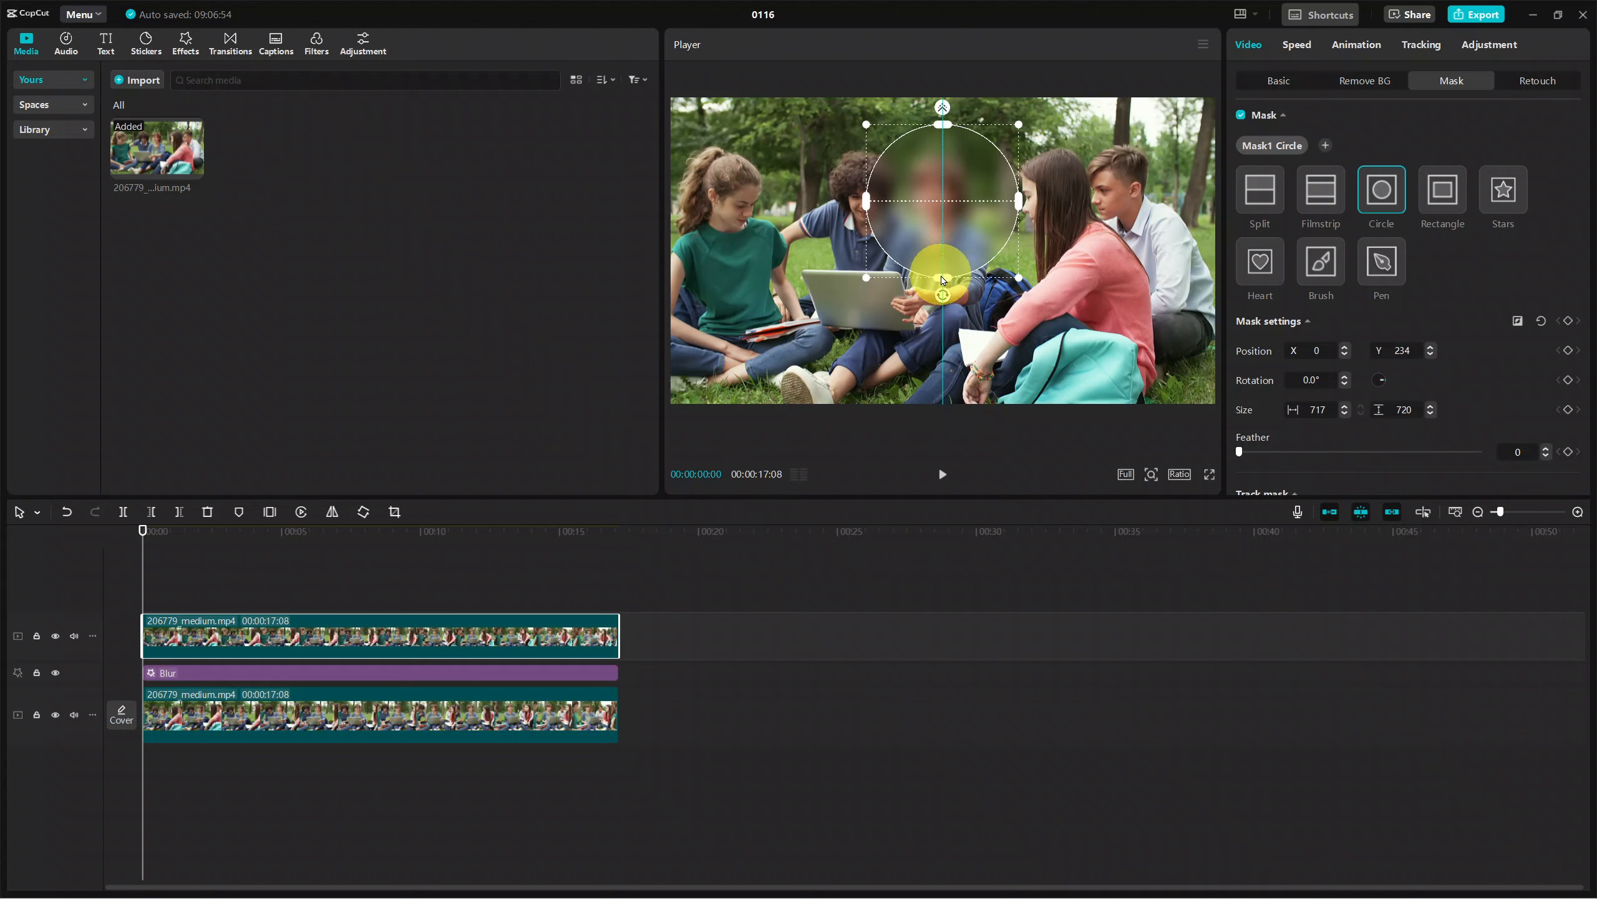
left_click_drag(942, 279, 941, 265)
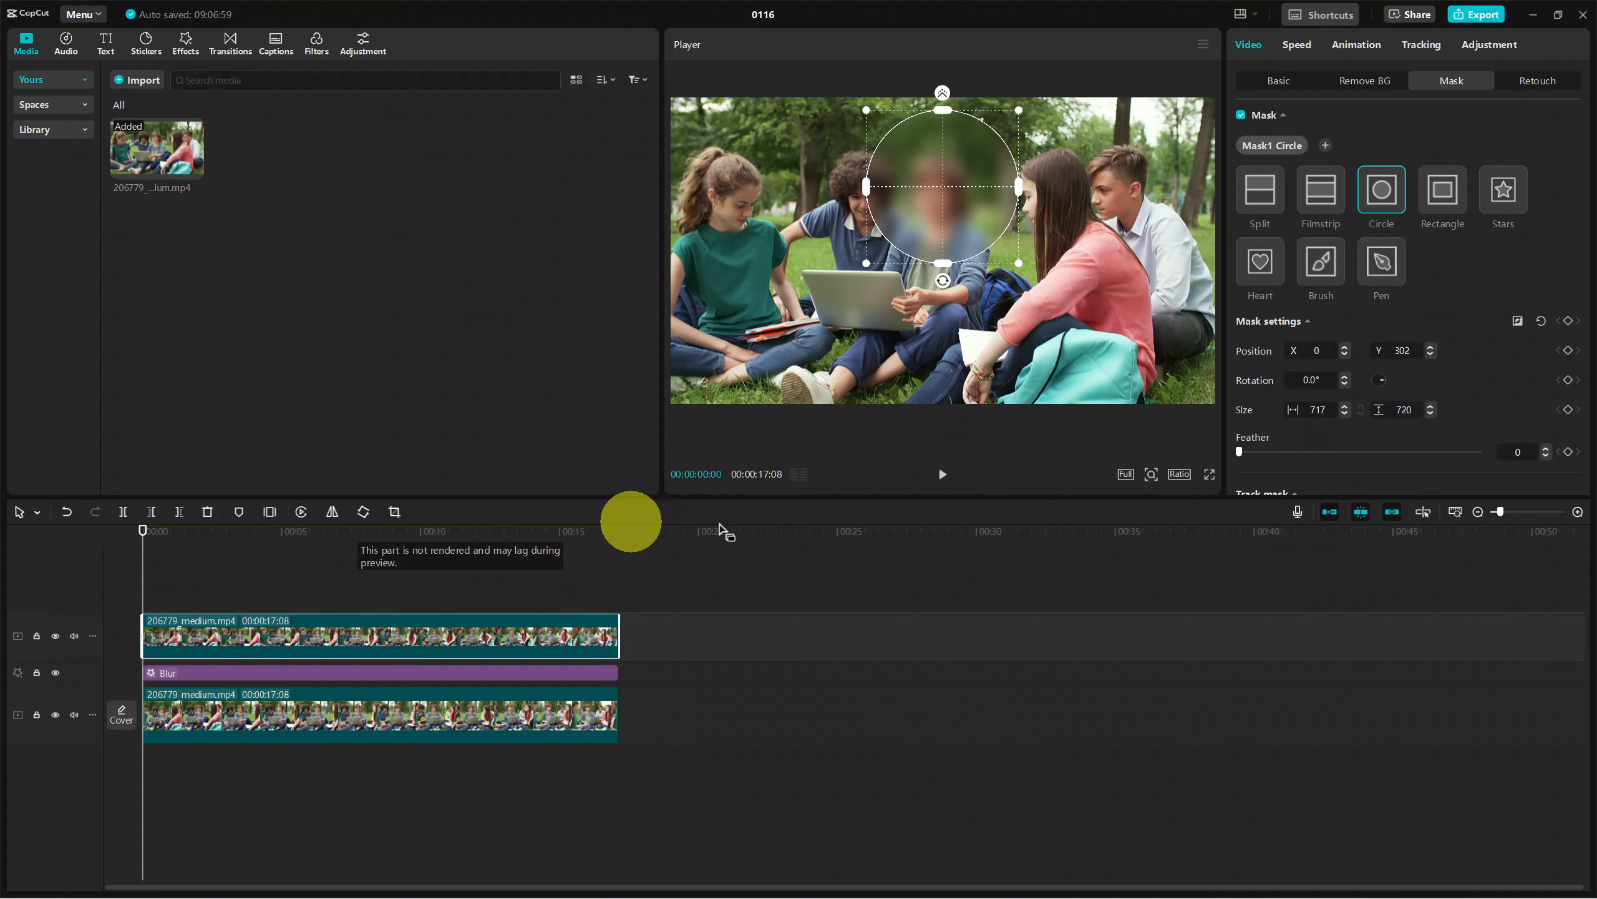
- Play the clip and reposition the circle mask to X 255 near 4 seconds and to X -38, Y 331 near 6 seconds
left_click(941, 474)
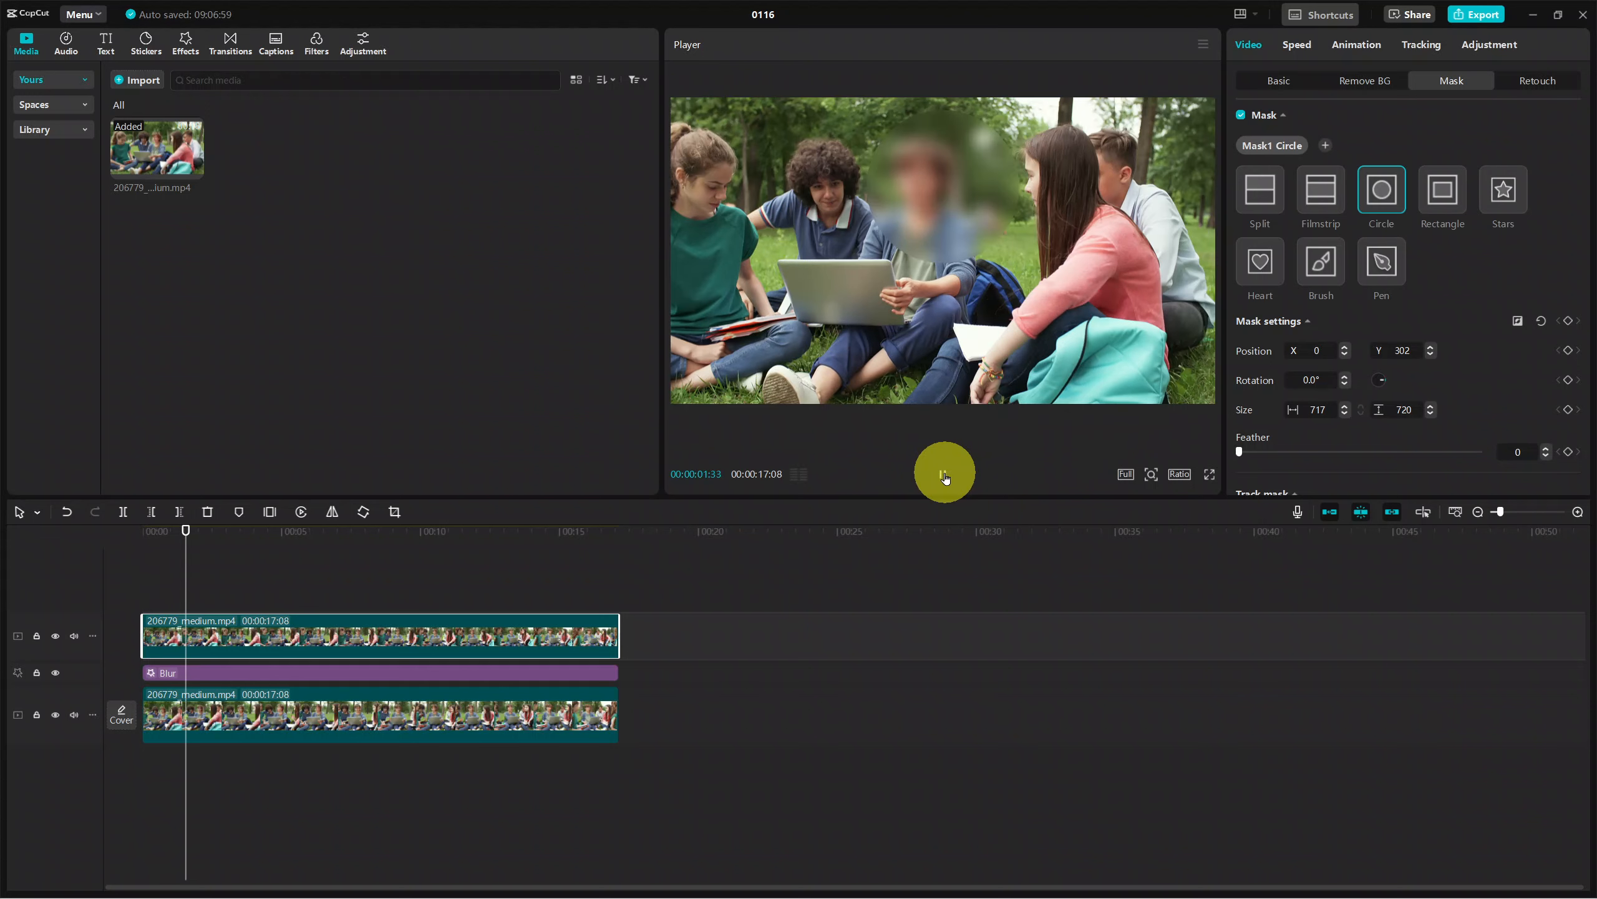
left_click(943, 476)
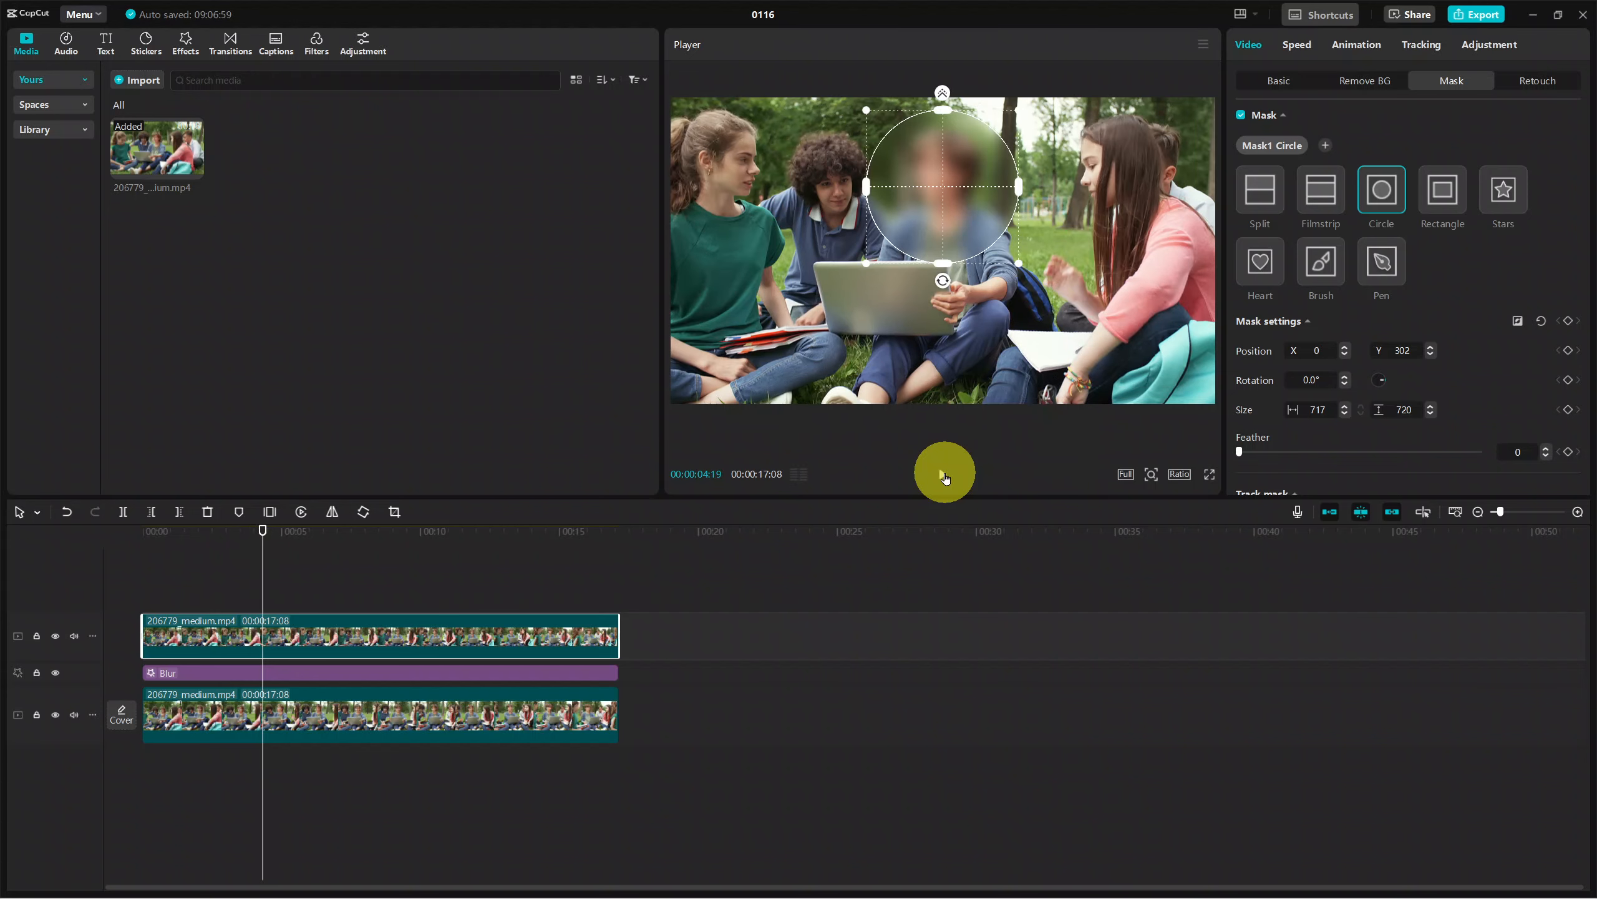
left_click_drag(932, 193, 986, 193)
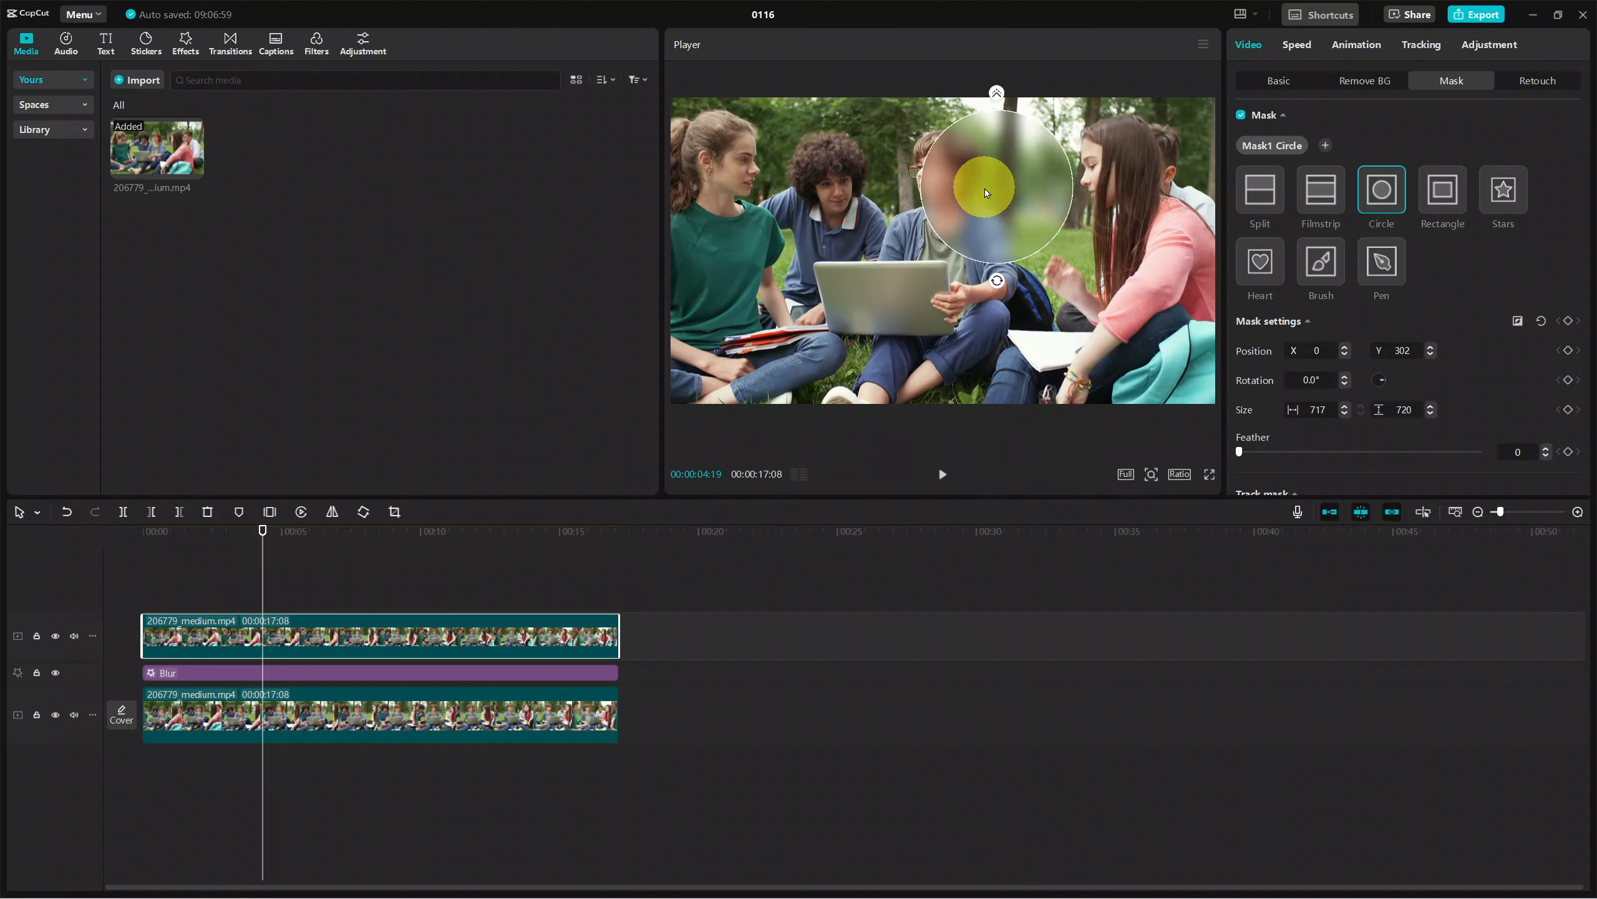
left_click(941, 474)
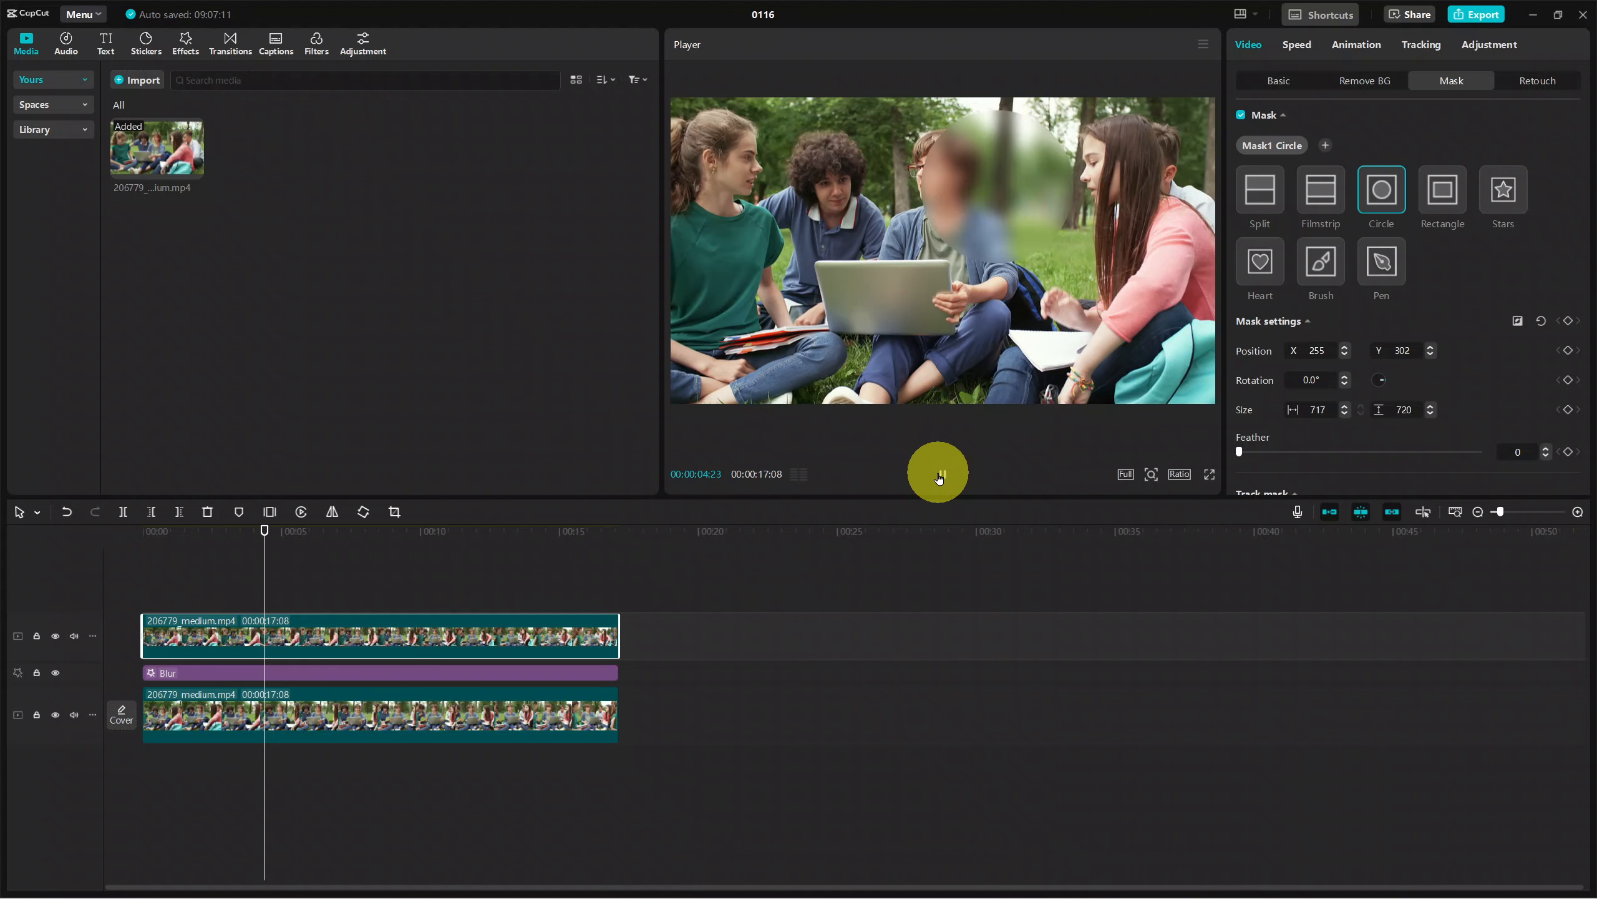
left_click(940, 474)
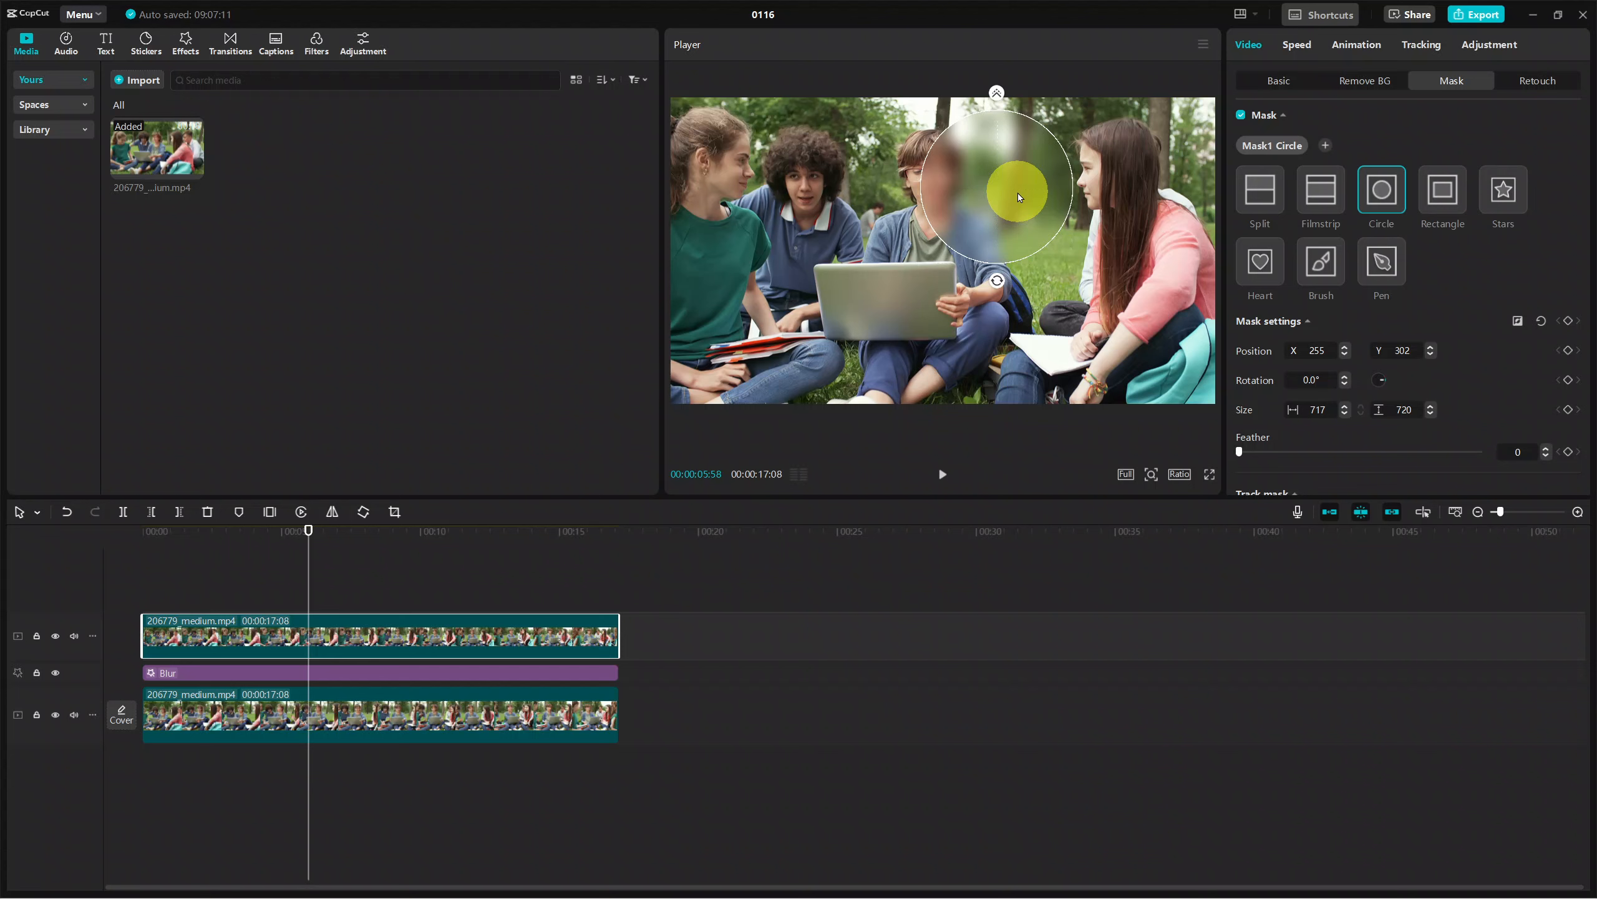
left_click_drag(1020, 197, 956, 191)
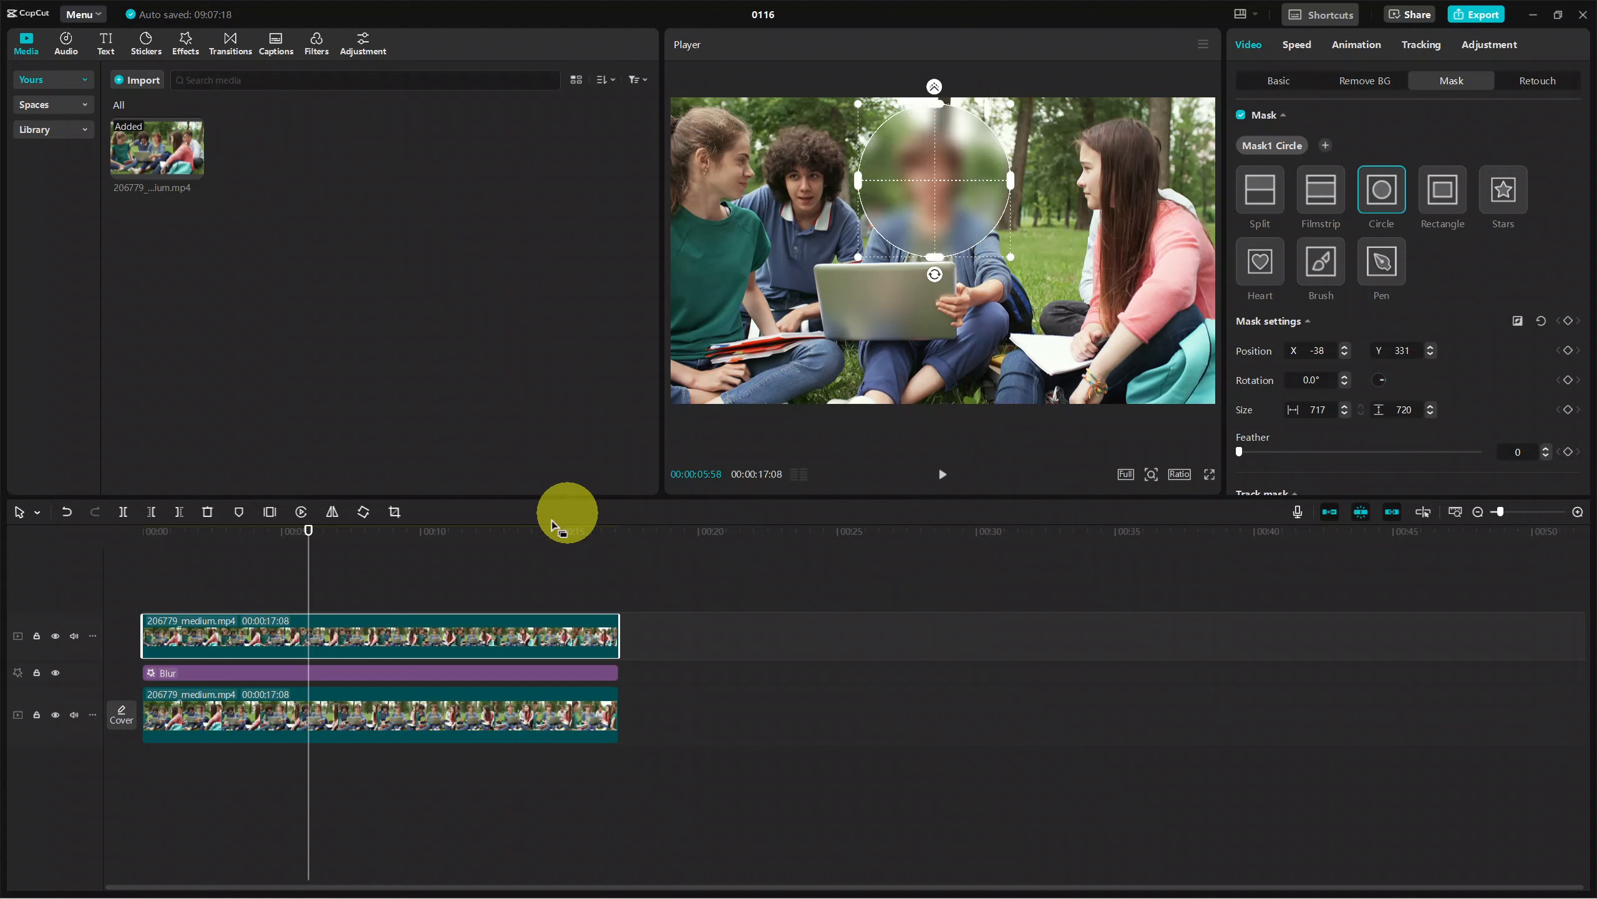
- At about 1 second, shrink the circle mask to 400 by 415 around the face at X 0, Y 275
left_click_drag(308, 554, 241, 581)
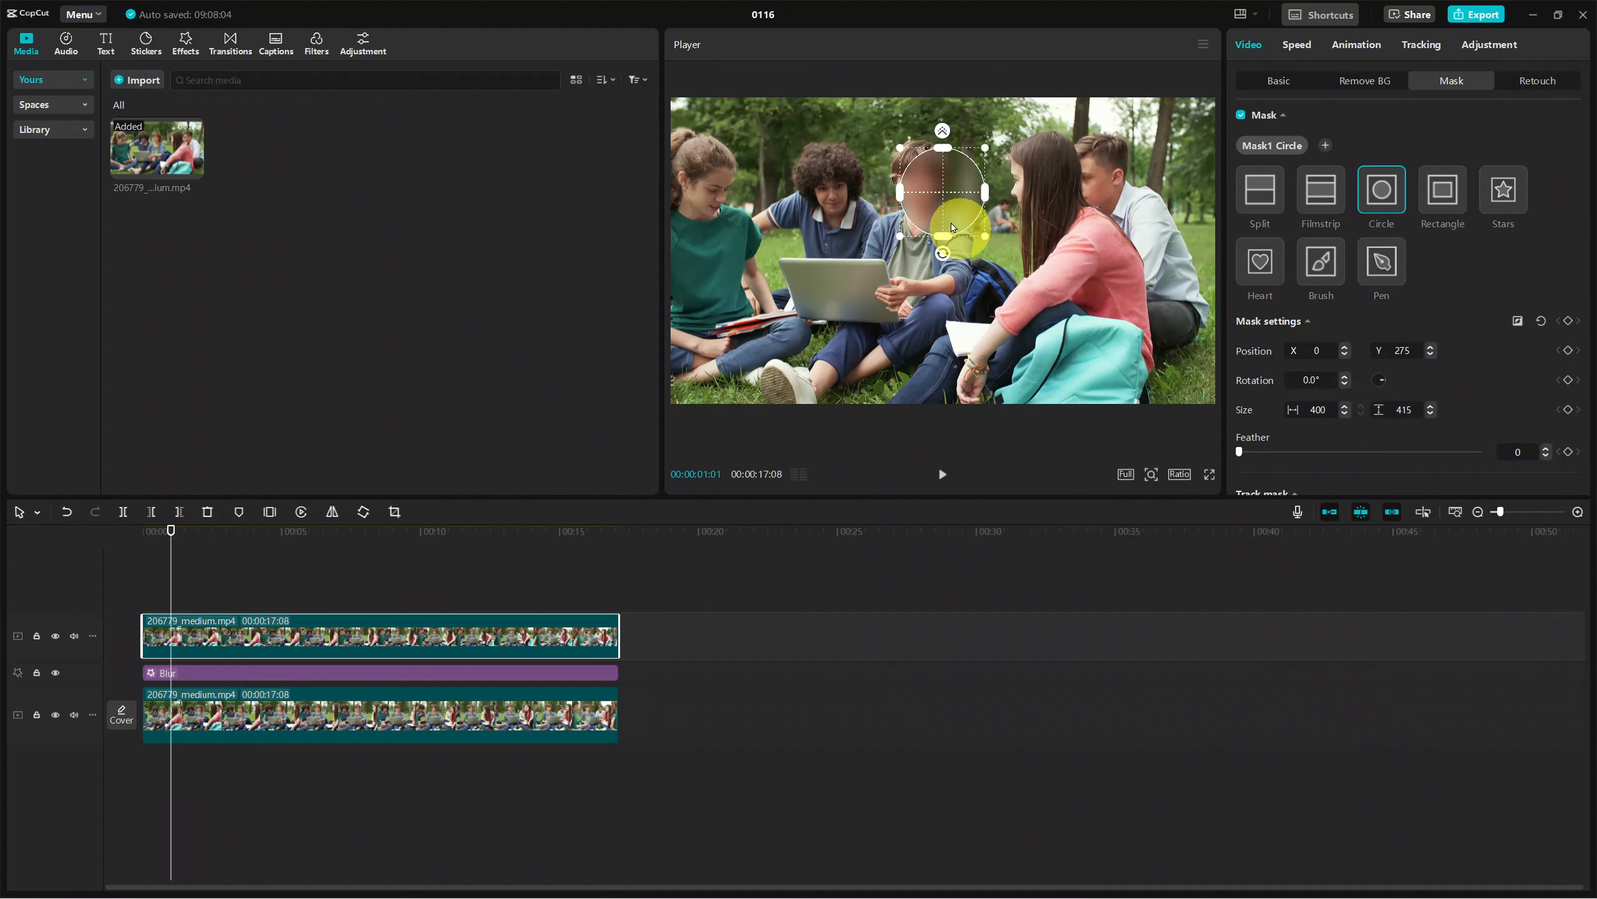
left_click_drag(961, 229, 912, 152)
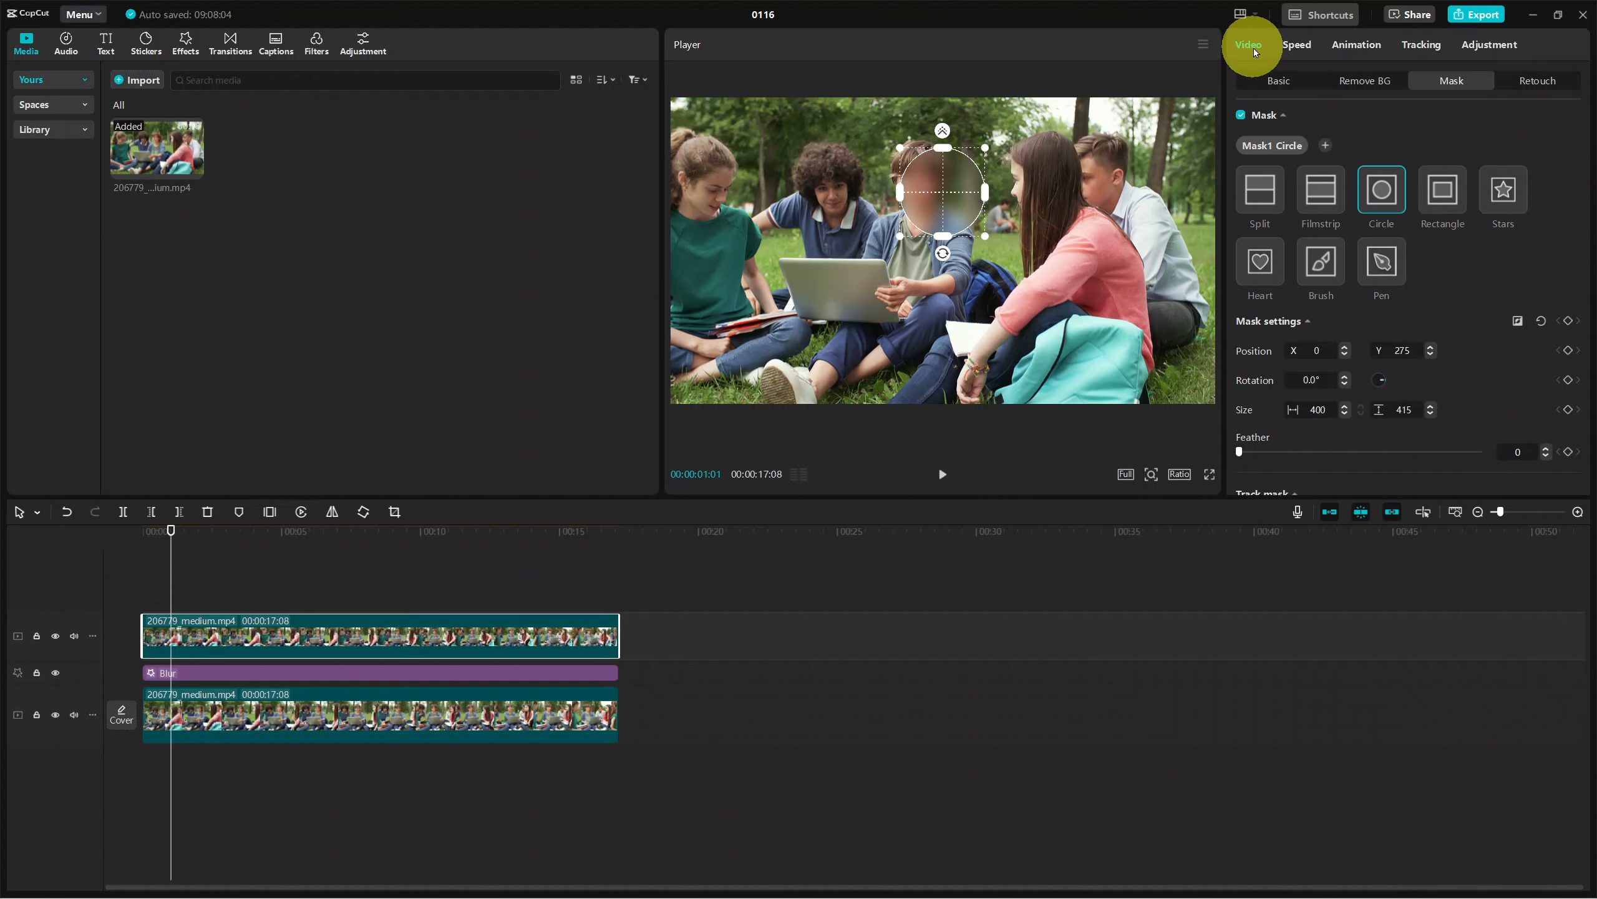
- Add a Transform keyframe at 00:00:01:01 and move the circle mask onto the face at X -82, Y 325
left_click(1265, 79)
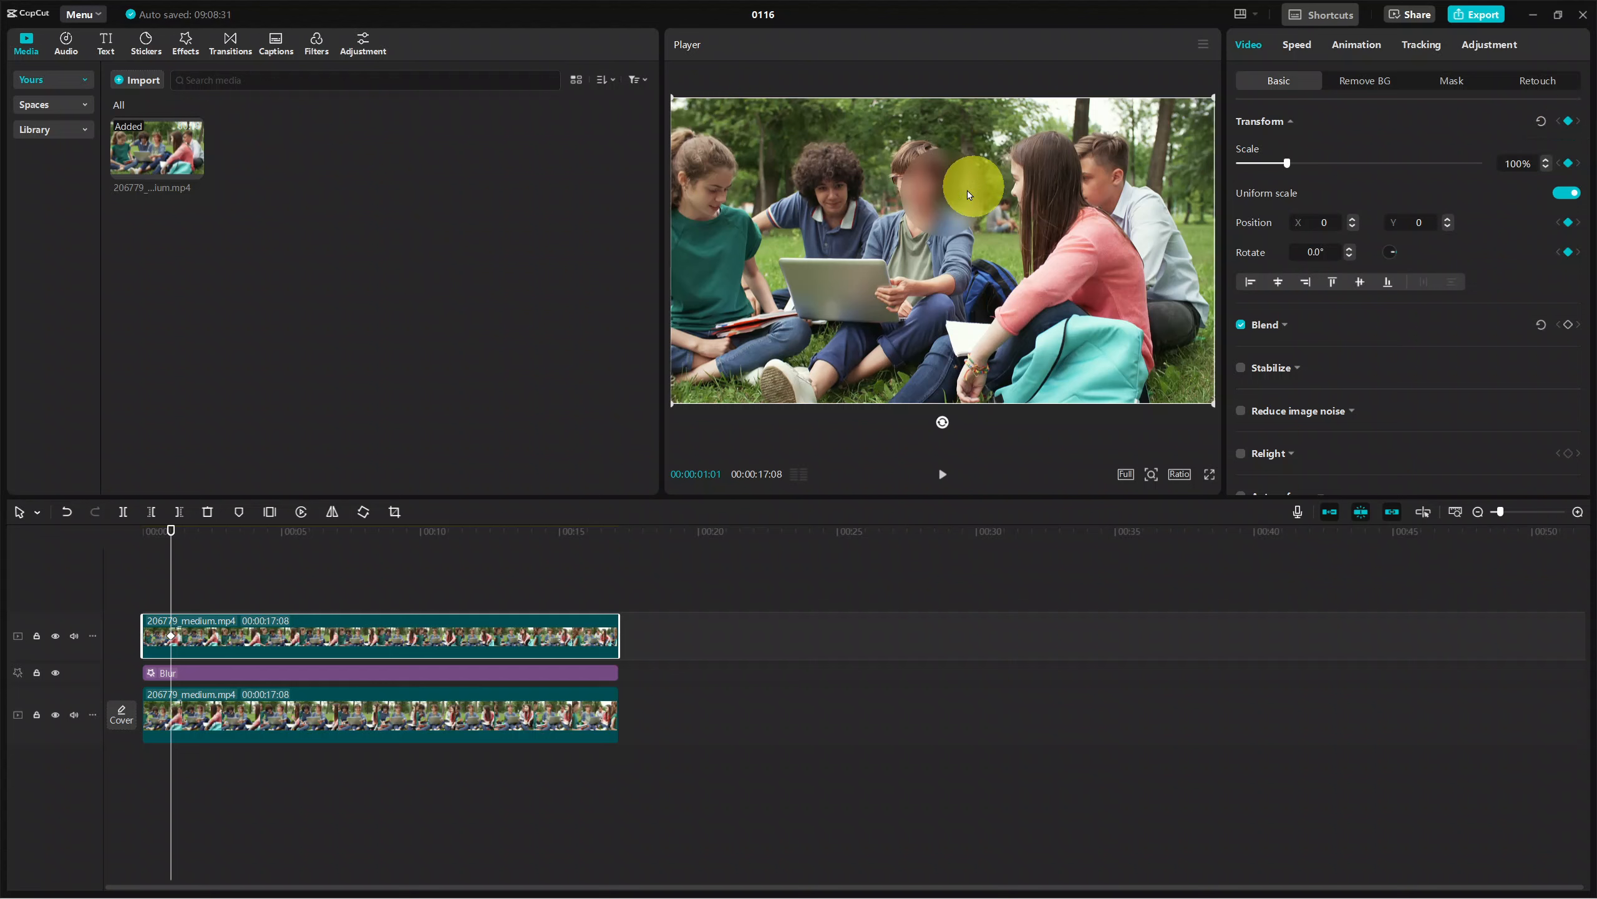
mouse_move(923, 170)
left_mouse_down()
mouse_move(945, 211)
mouse_move(934, 185)
mouse_move(1071, 152)
mouse_move(928, 177)
mouse_move(896, 156)
left_mouse_up()
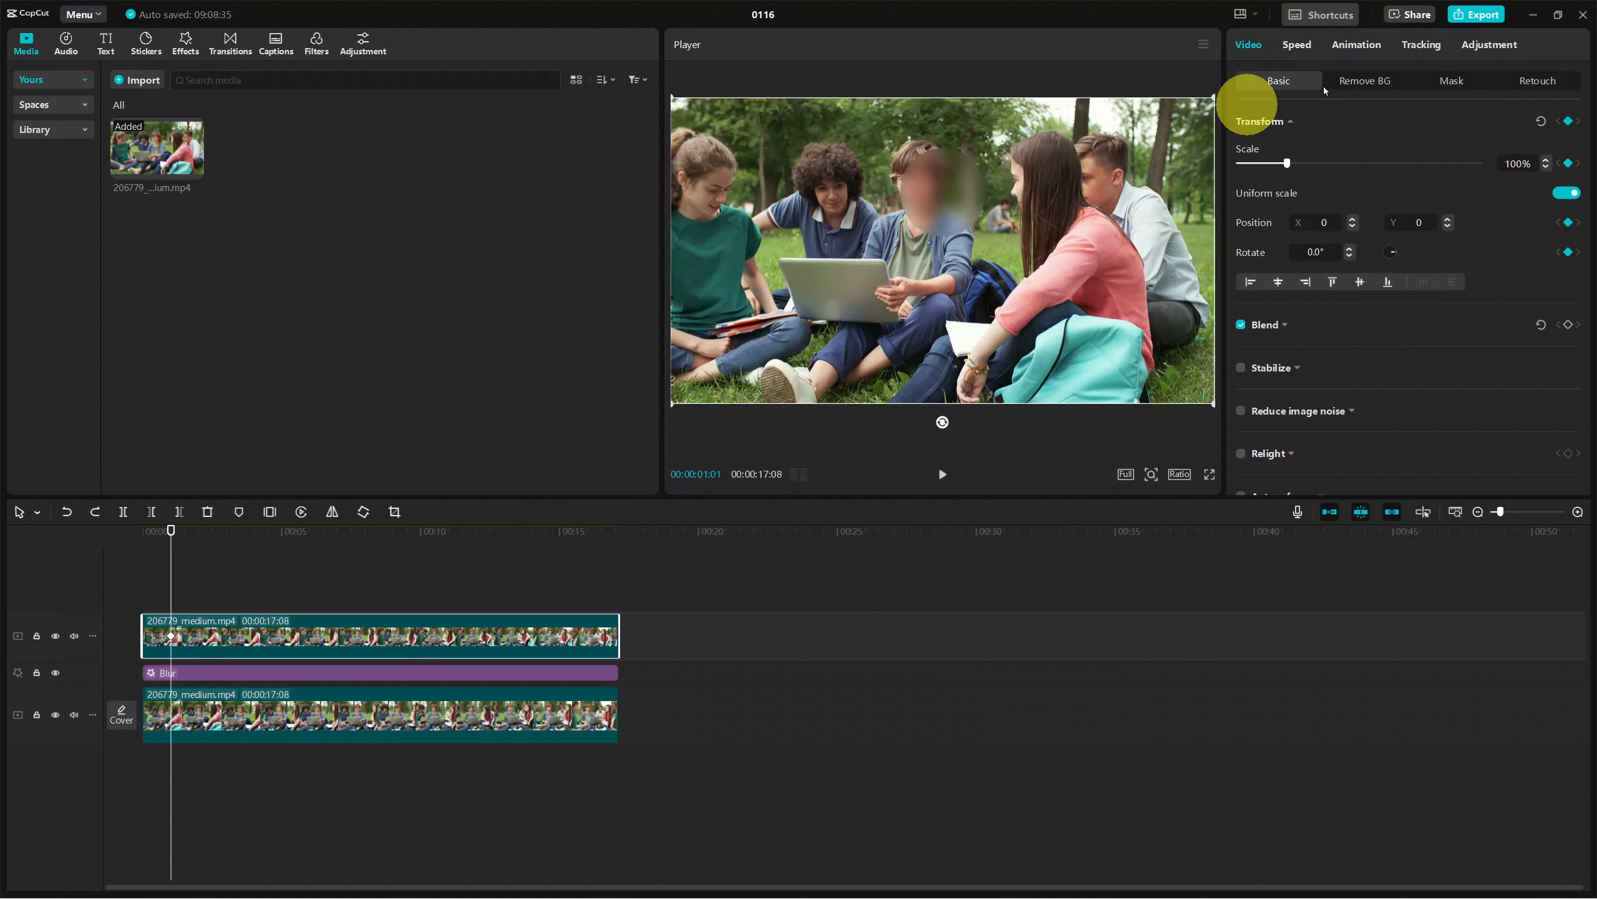
left_click(1441, 80)
left_click_drag(946, 190, 928, 181)
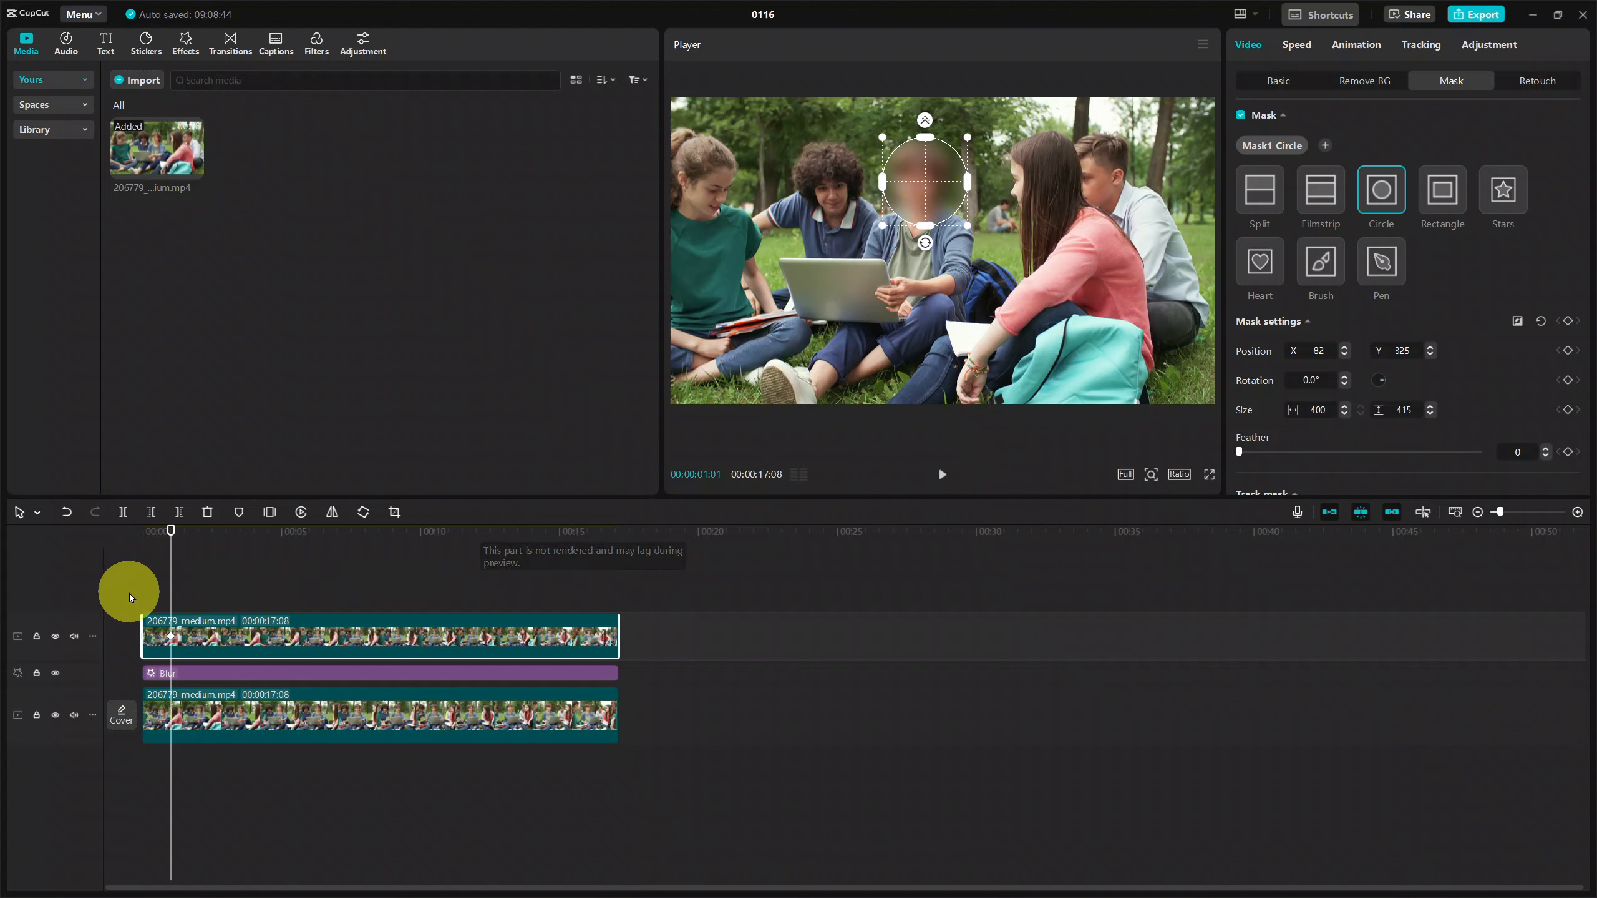
- Play the clip from just before the first keyframe to about 3 seconds to check how the blur follows the face
left_click(162, 591)
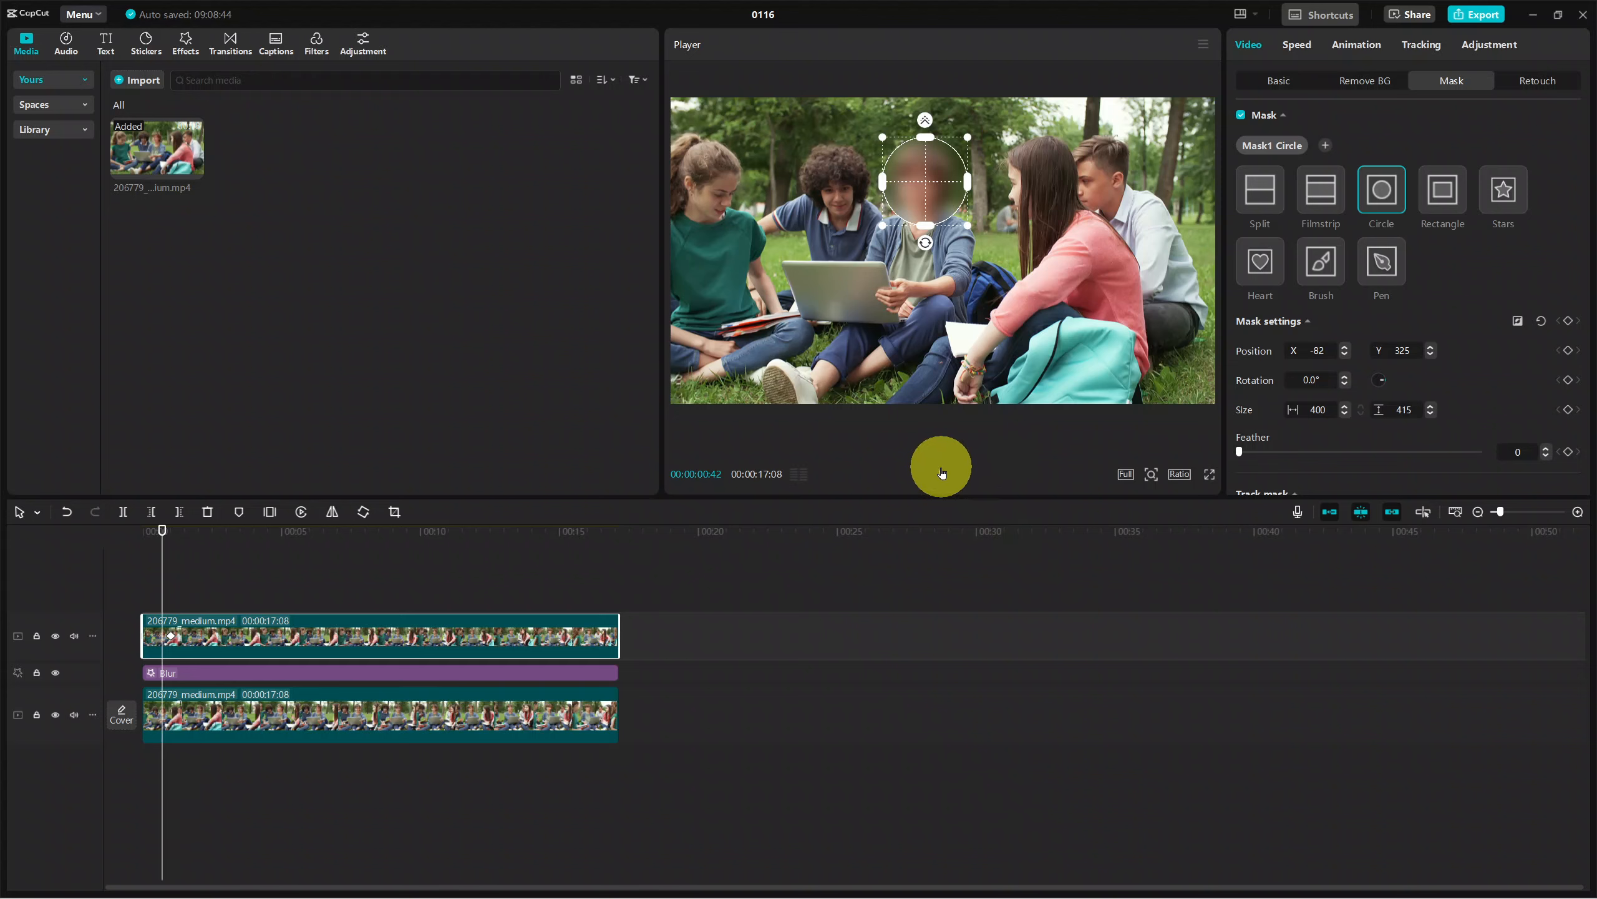
left_click(942, 473)
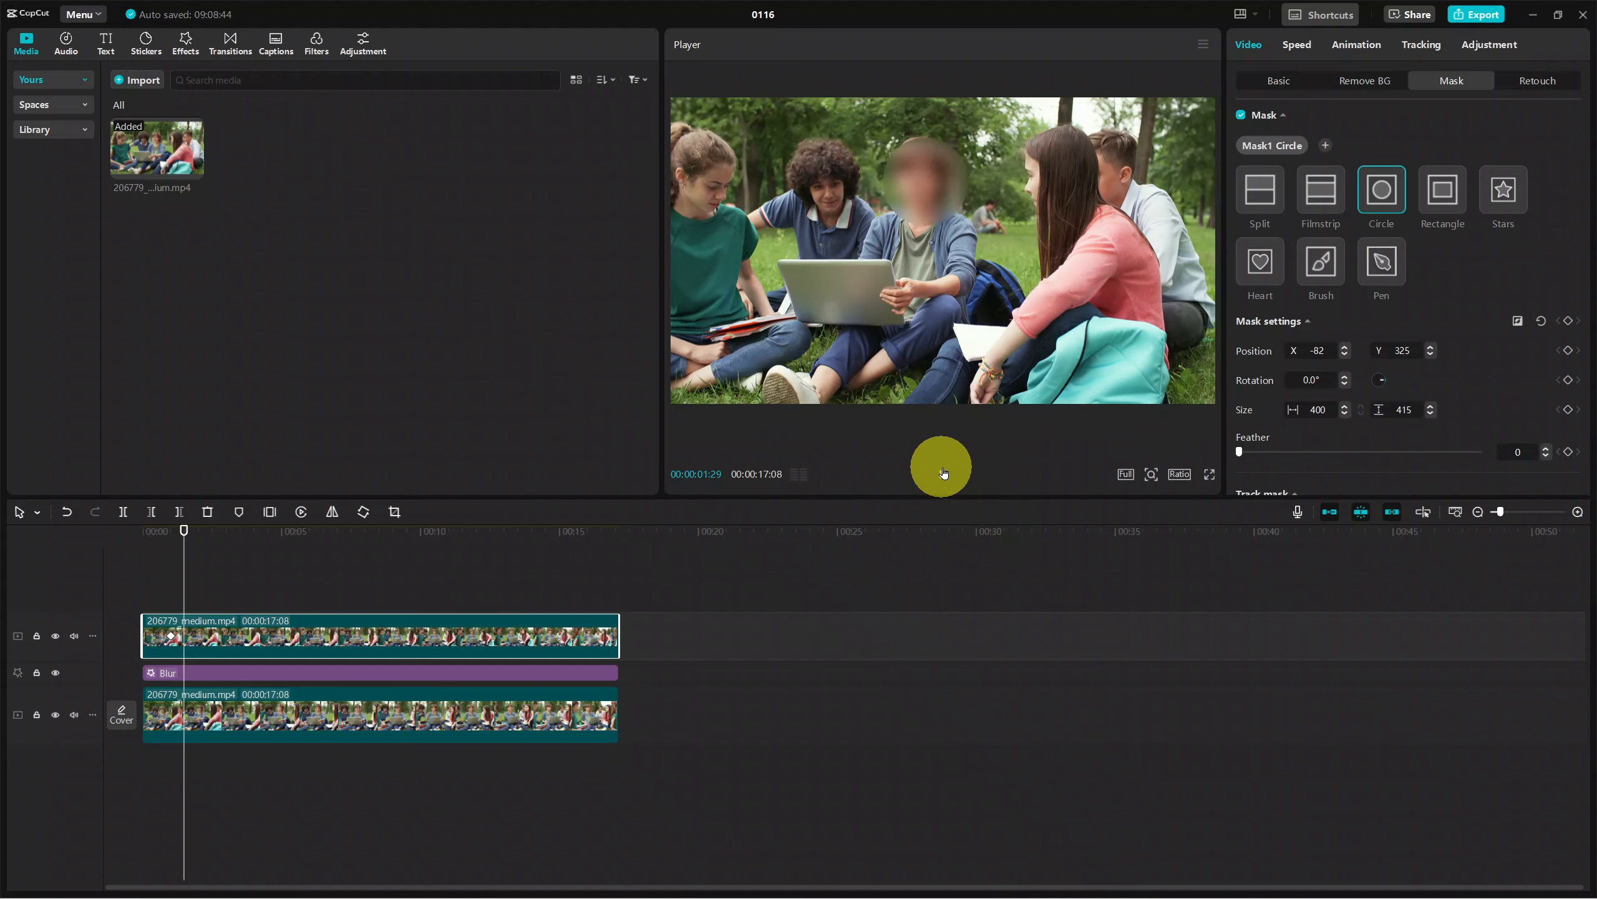
left_click(942, 474)
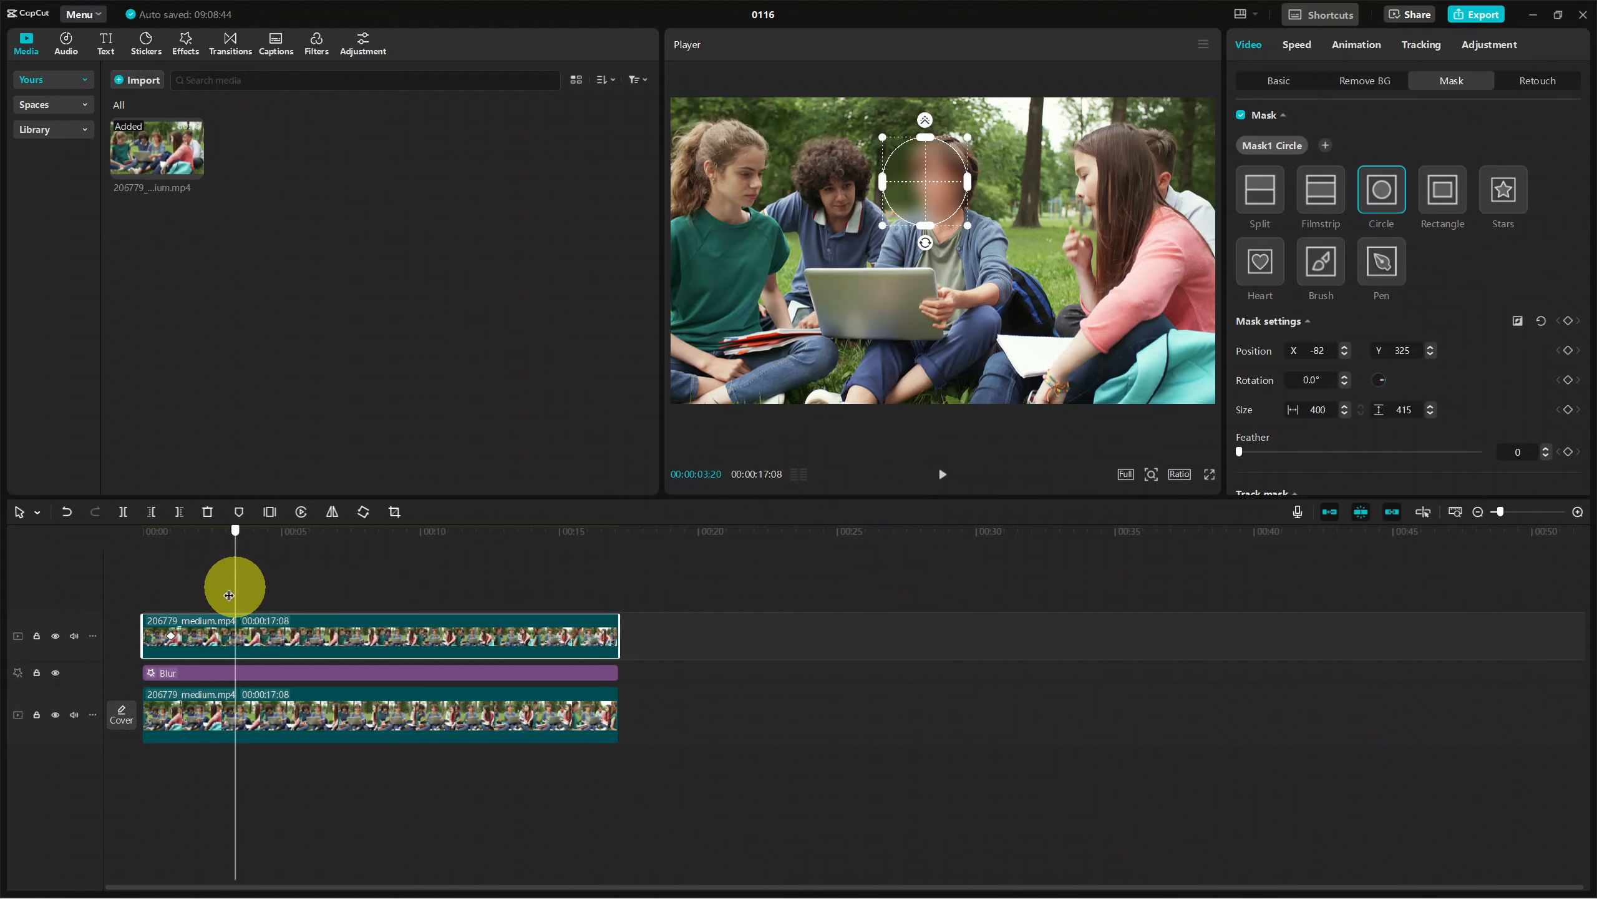
- Add a Transform keyframe at 00:00:03:20 and move the circle mask onto the face at X 0, Y 343
mouse_move(229, 595)
left_mouse_down()
mouse_move(211, 589)
mouse_move(236, 582)
left_mouse_up()
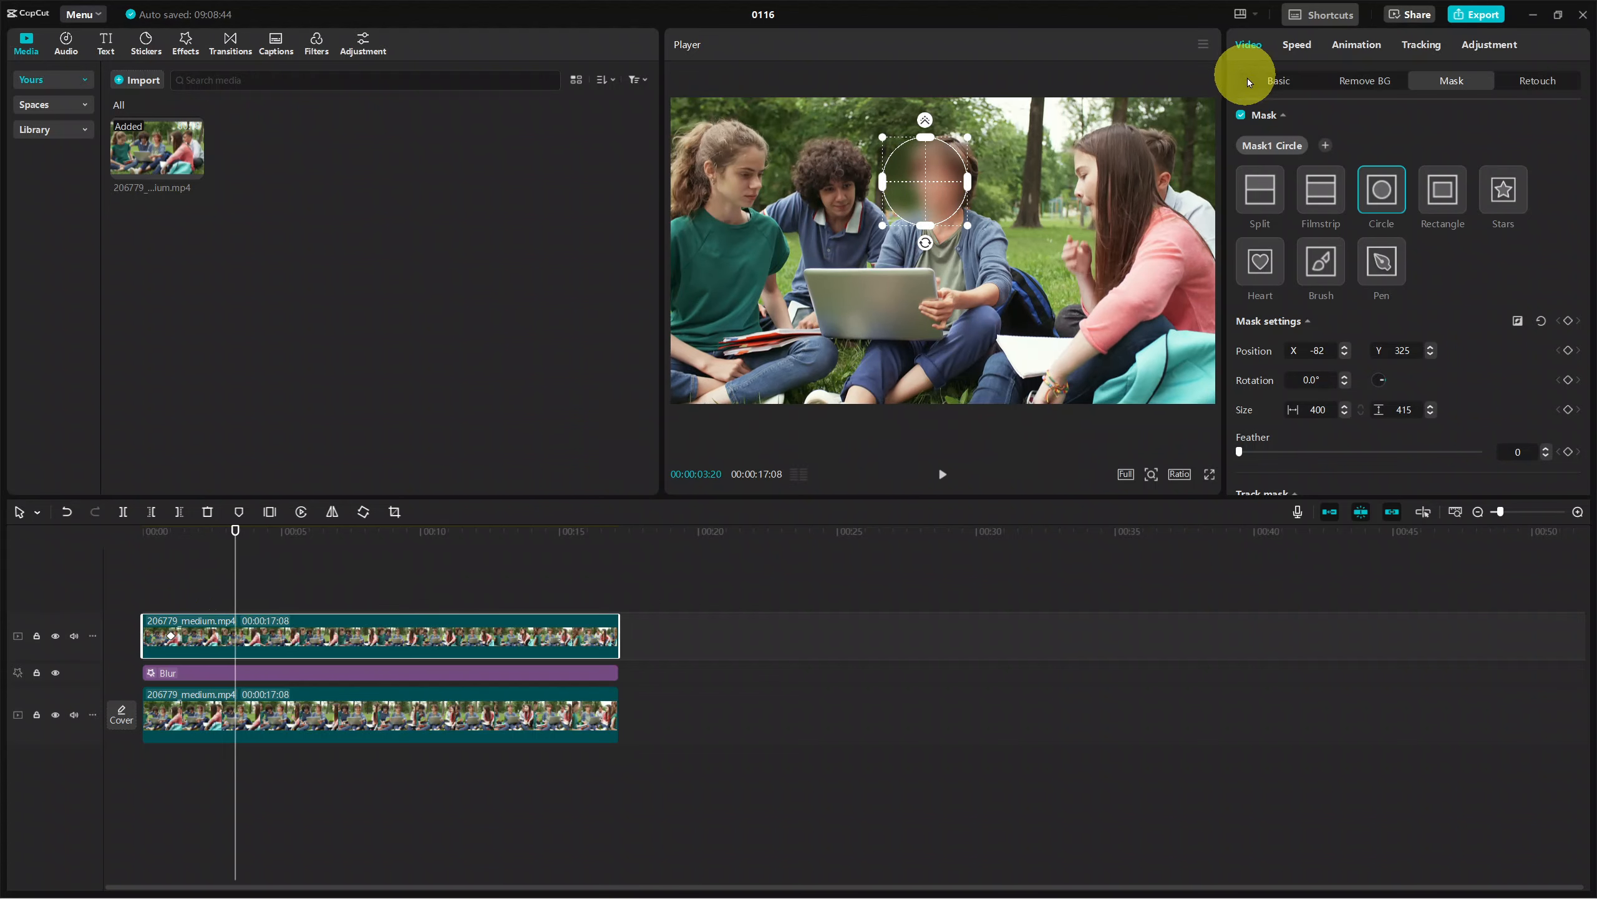
left_click(1268, 86)
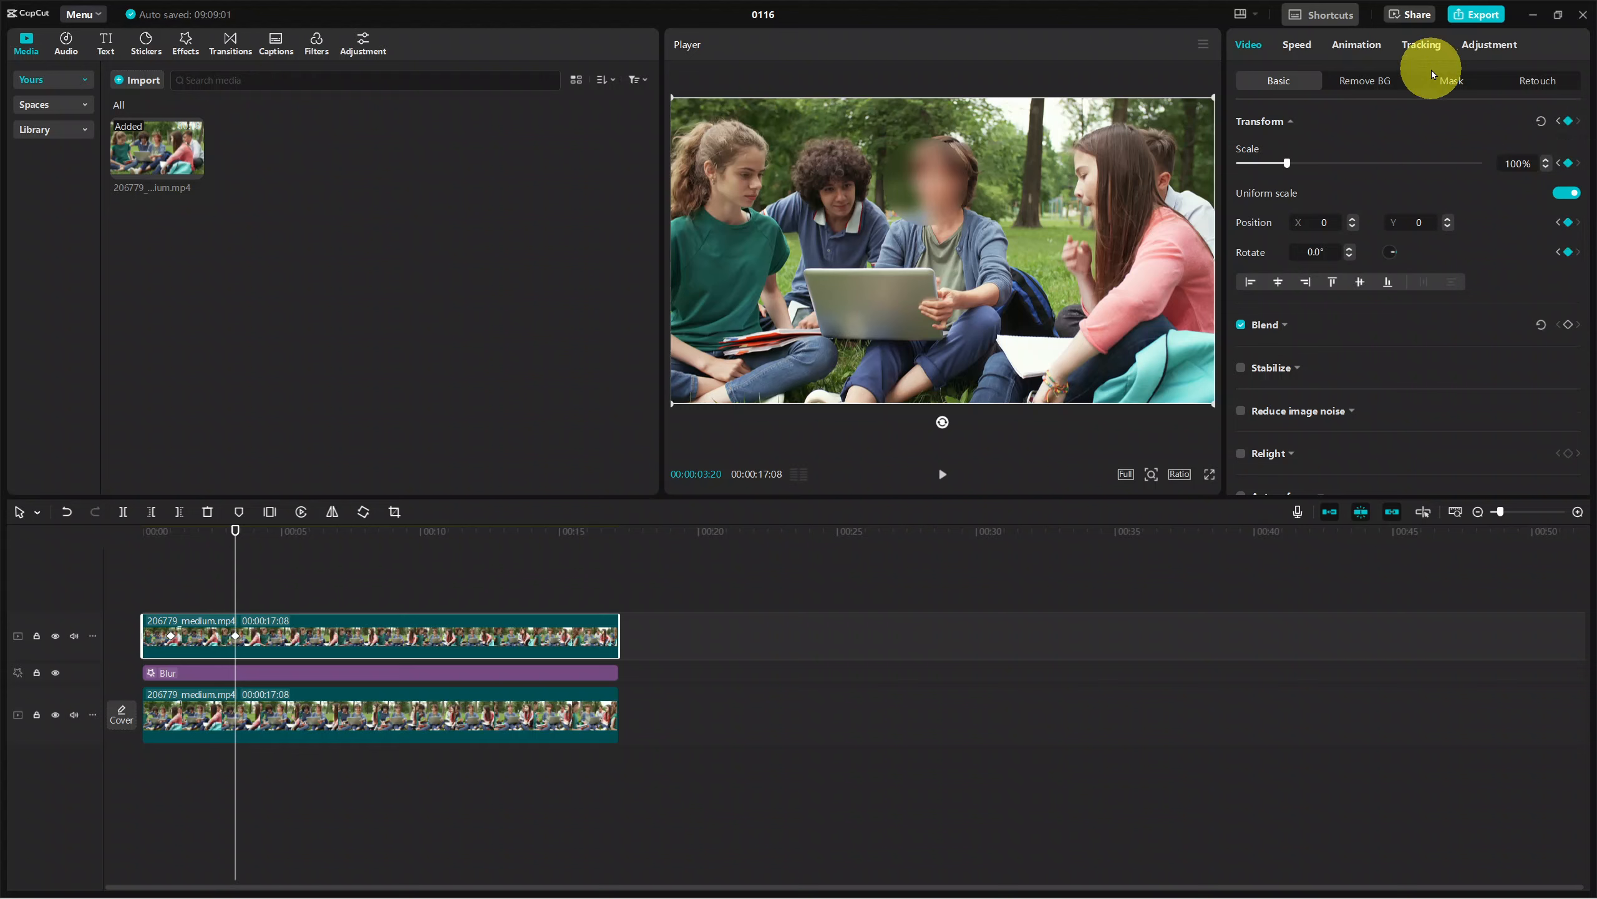
left_click(1444, 81)
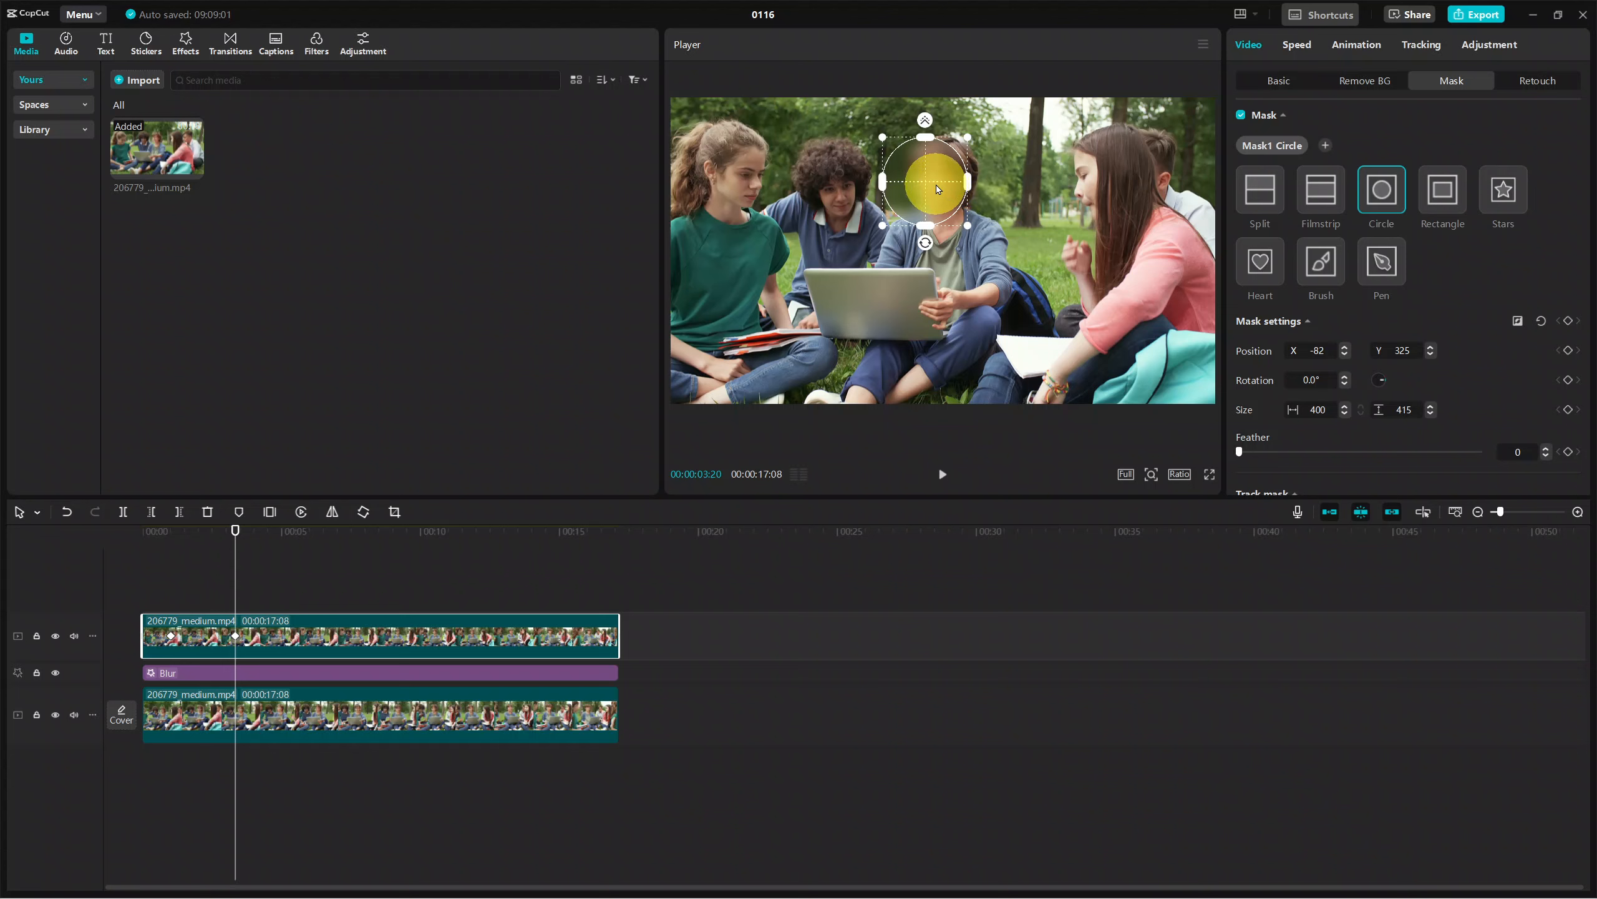
left_click_drag(939, 182, 946, 181)
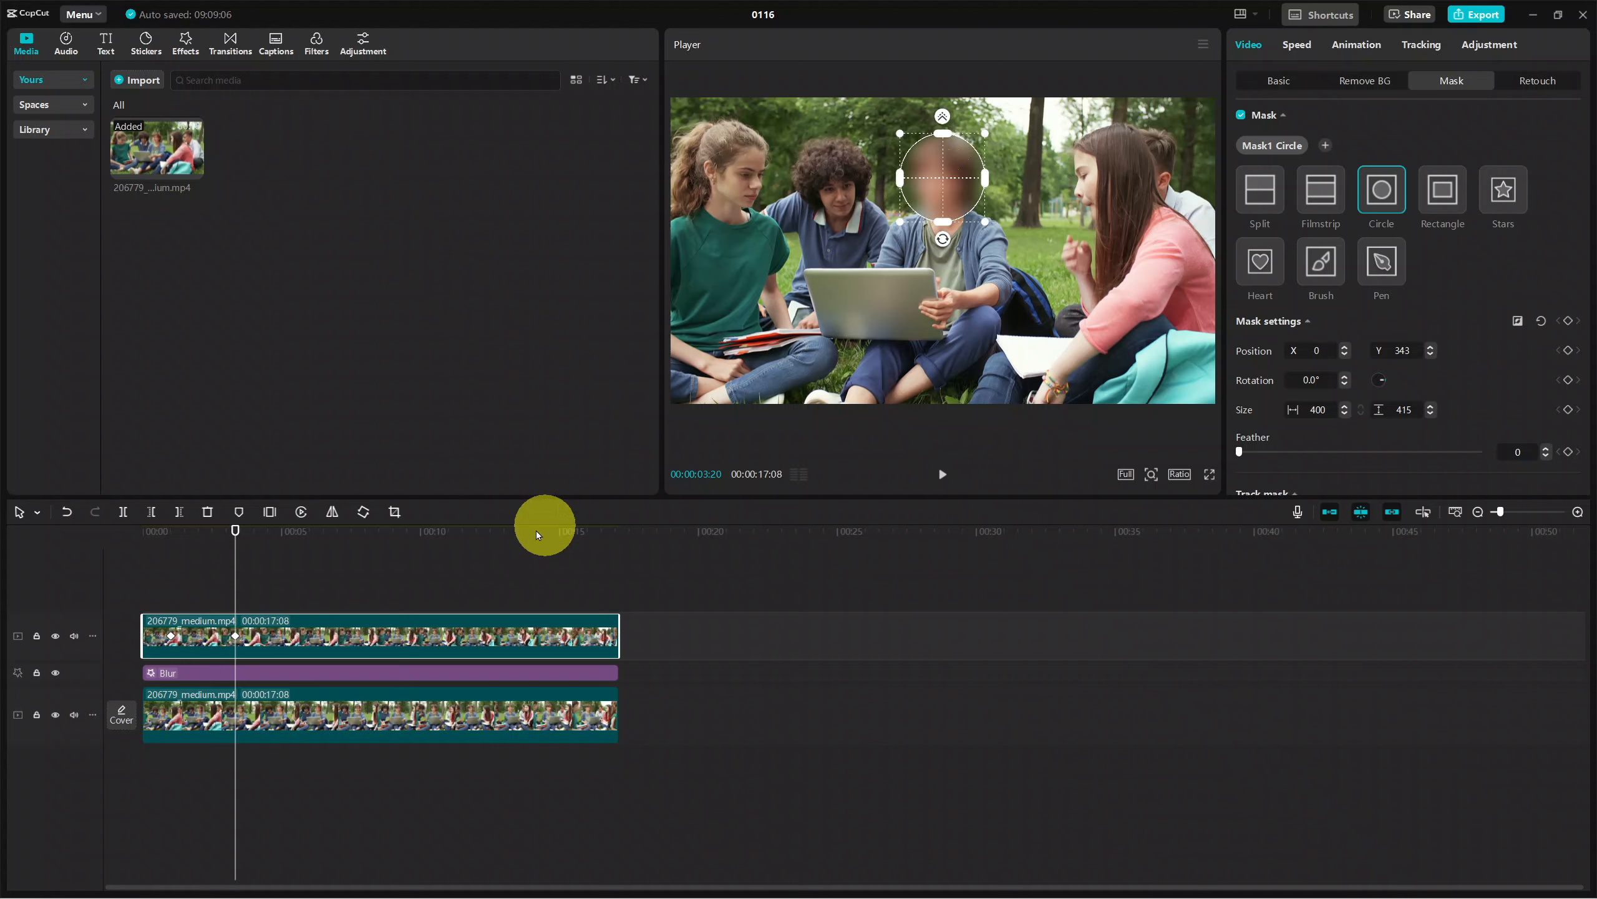
- Play on to about 7 seconds, check the opening and last frames of the blurred video, and return to the start
left_click(942, 476)
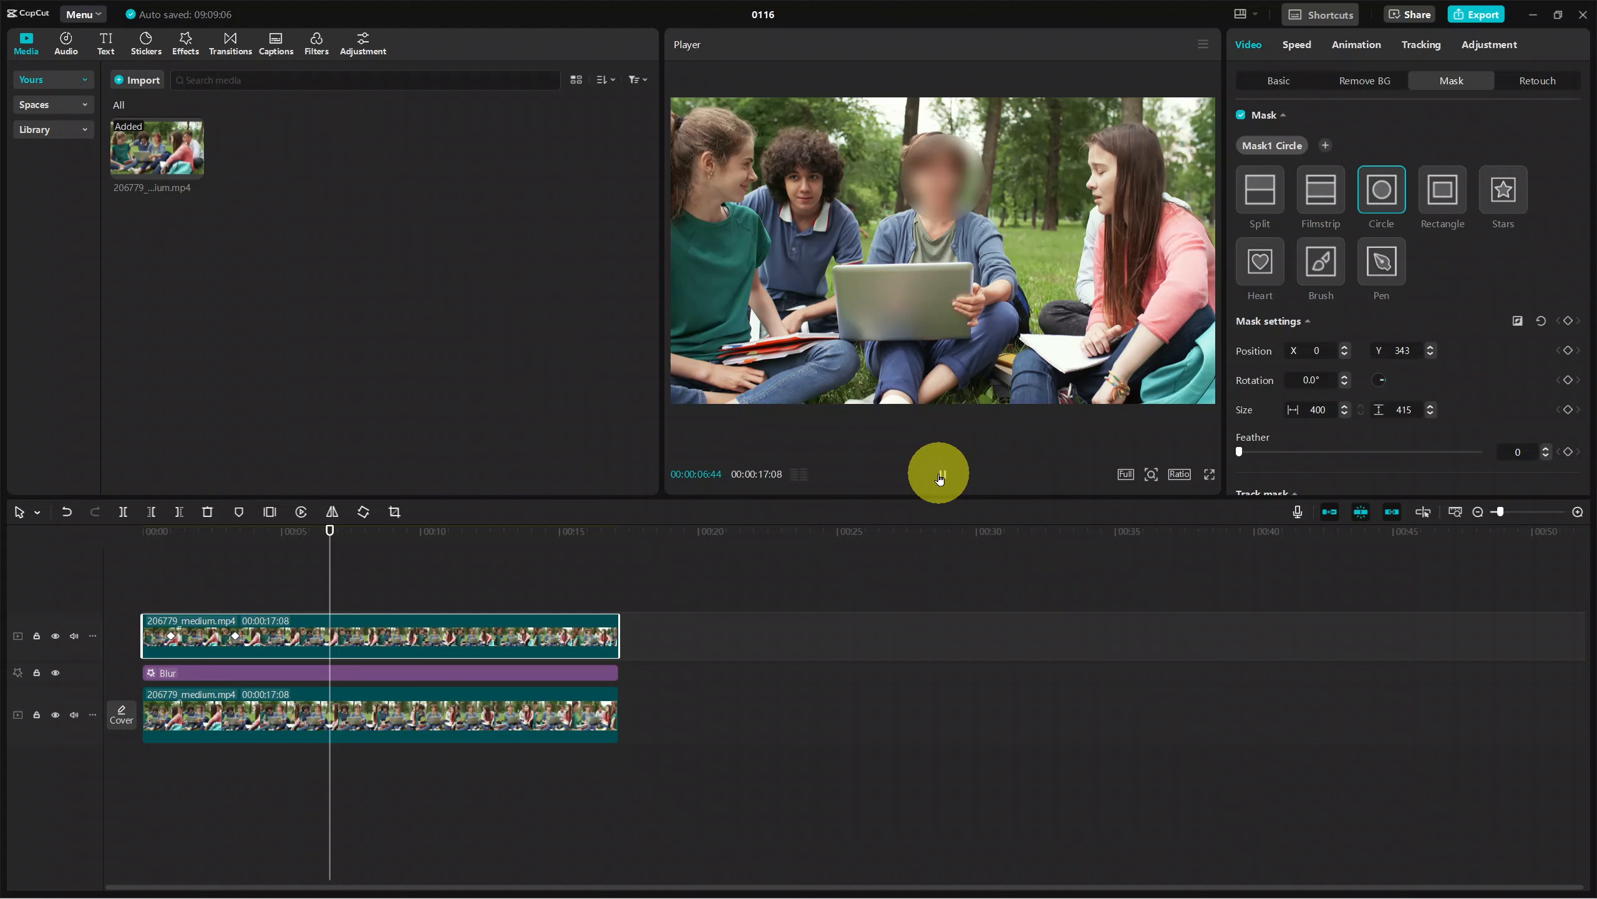
left_click(940, 476)
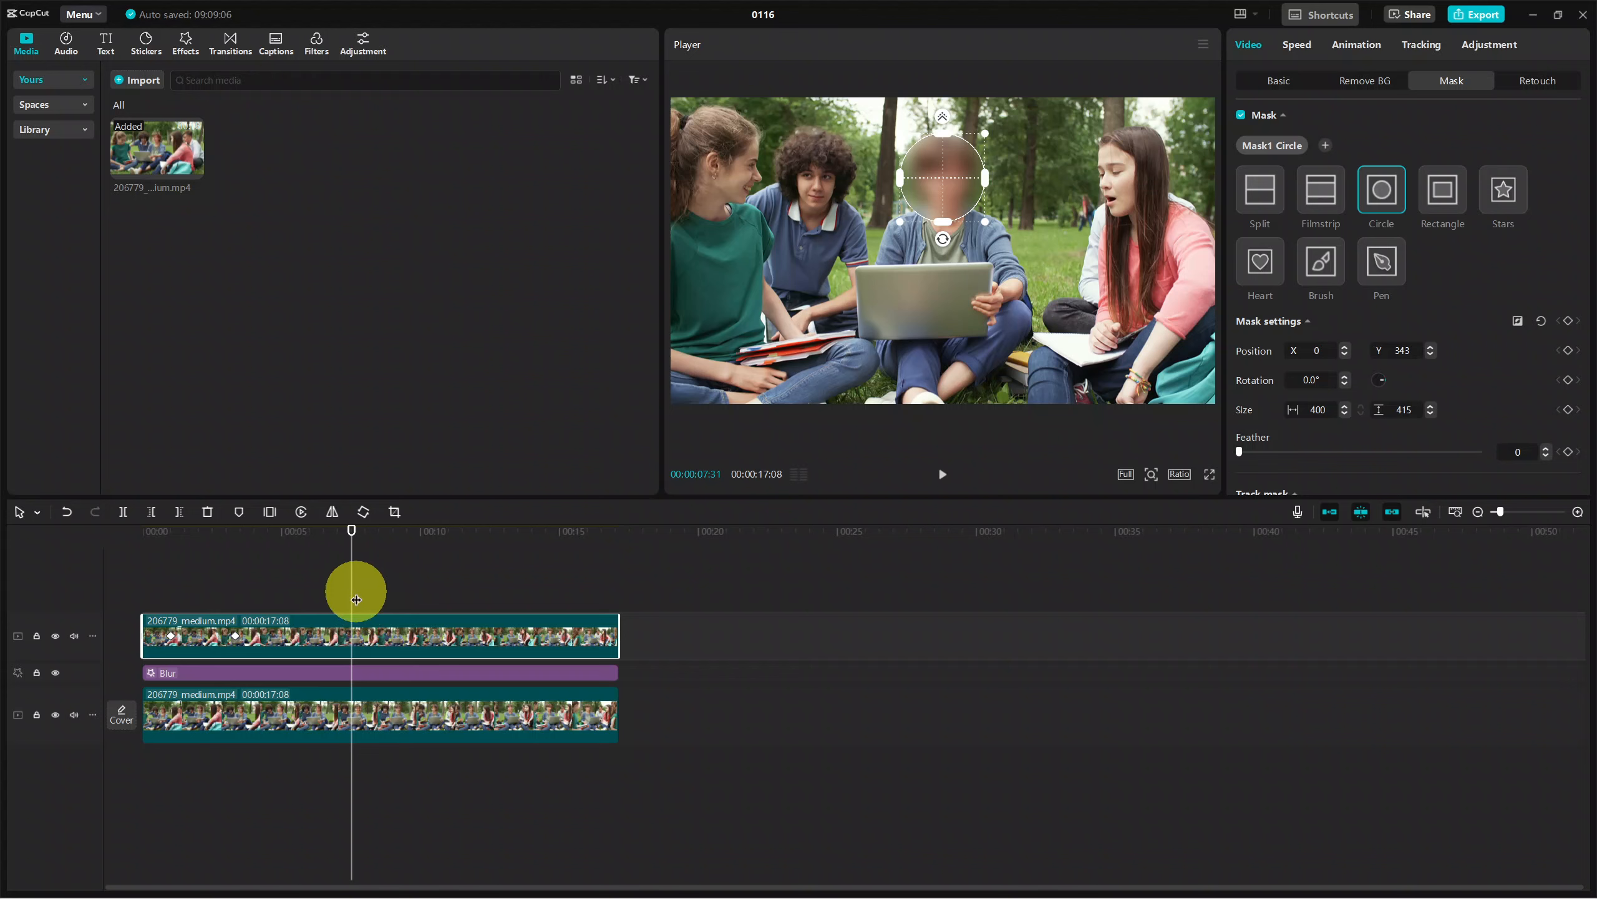
left_click_drag(353, 595, 128, 607)
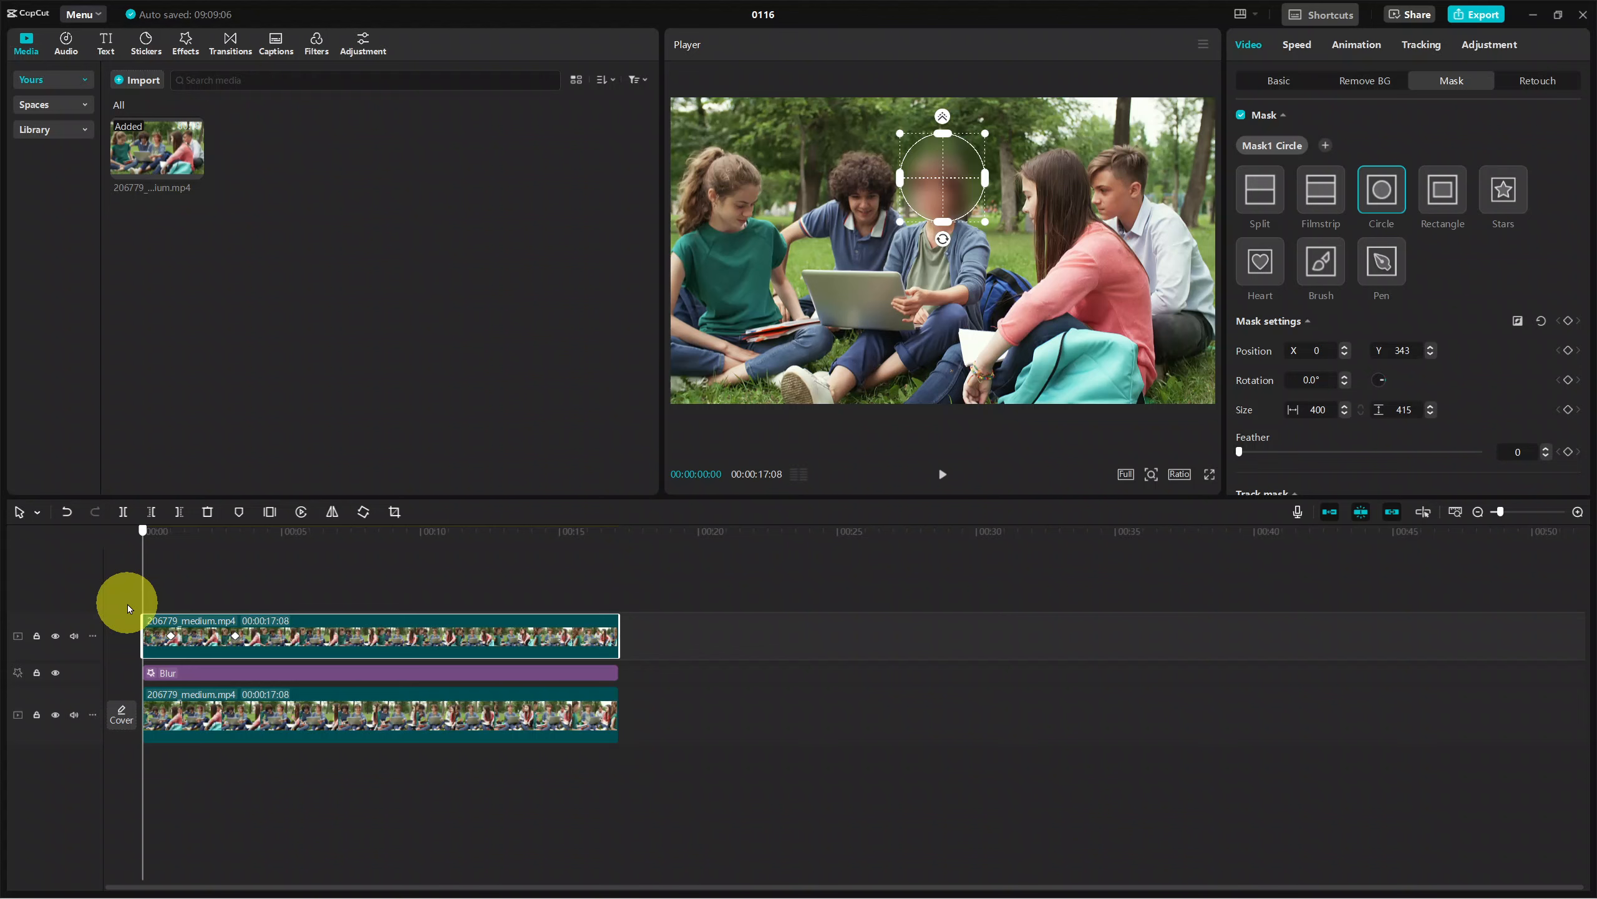
left_click_drag(131, 609, 163, 613)
left_click(696, 565)
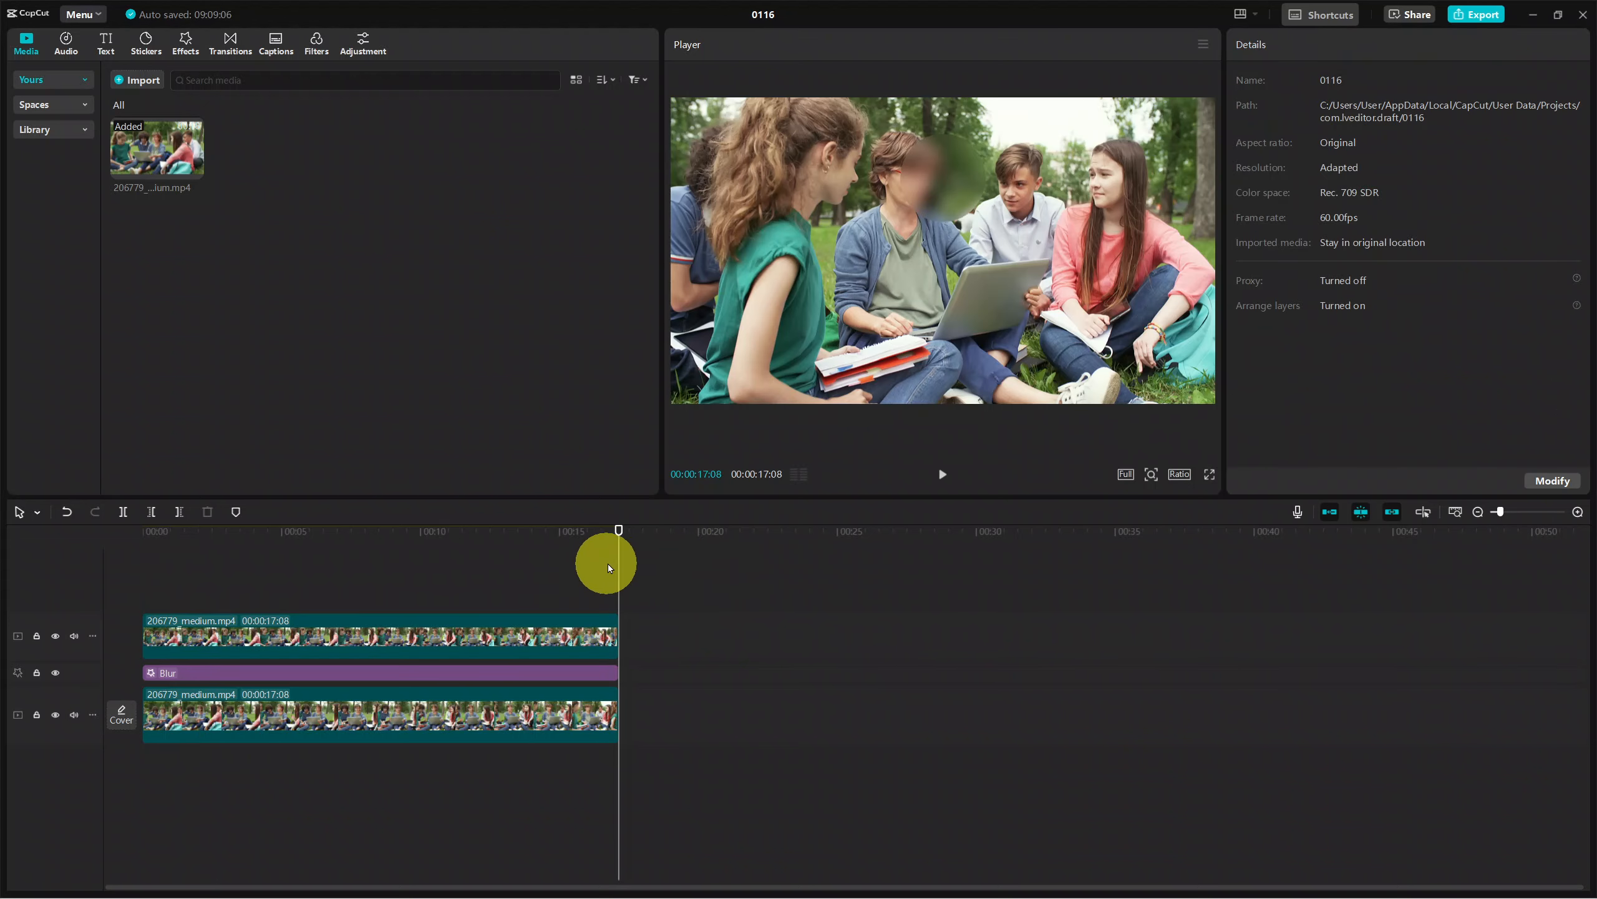
left_click_drag(602, 573, 71, 606)
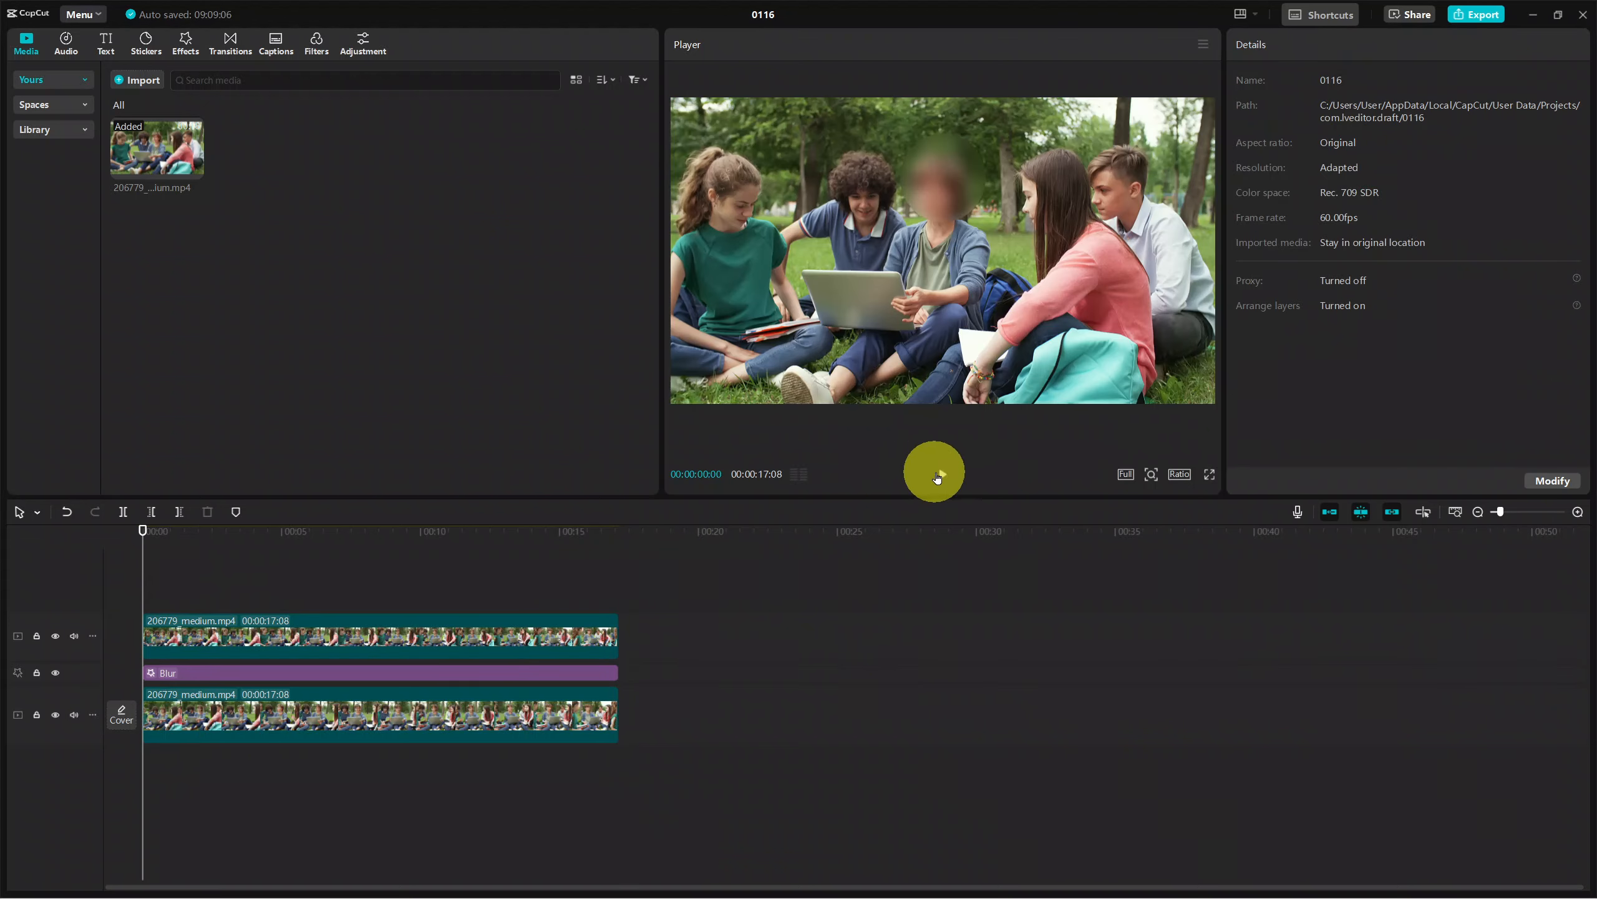